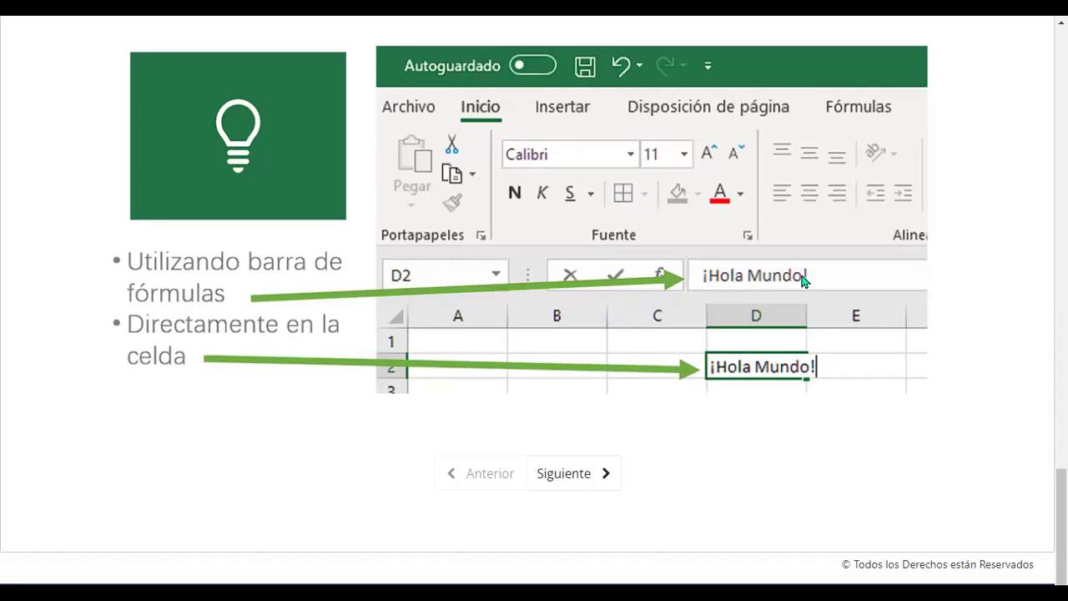
Scroll the lesson page to the slide showing ¡Hola Mundo! entered in cell D2
scroll(803, 281, down, 1)
scroll(803, 281, up, 5)
scroll(803, 284, down, 5)
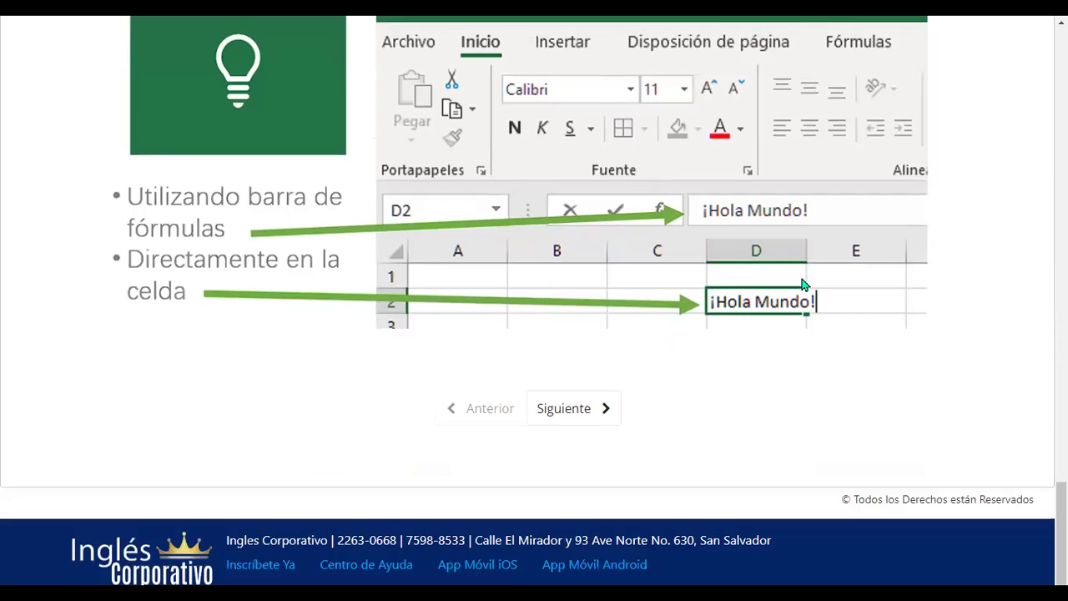
Advance to the next lesson and play the Conceptos básicos y entorno de trabajo video through 4:29
click(581, 420)
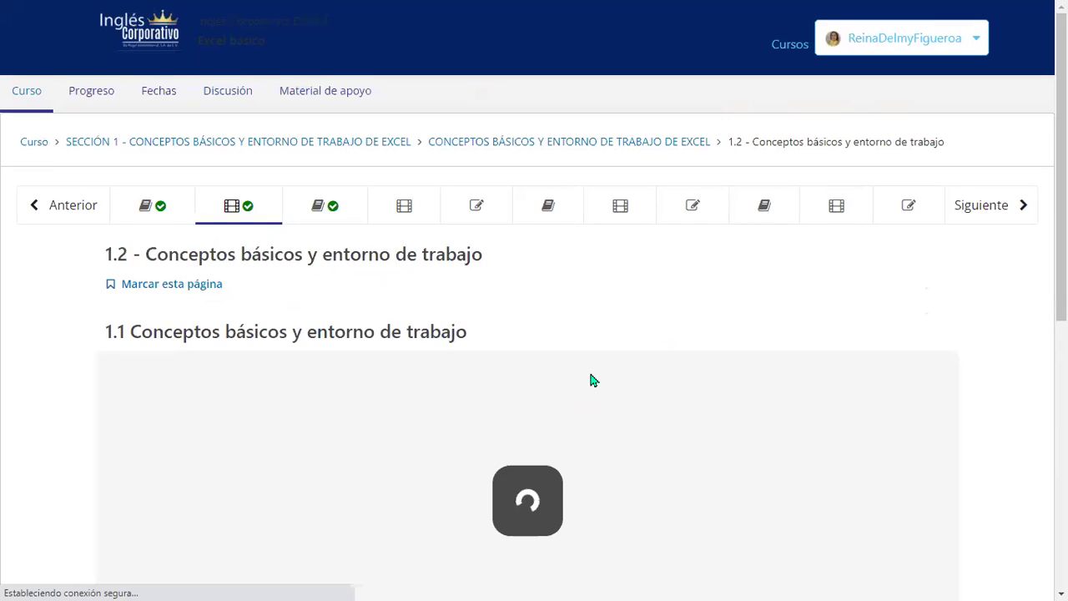
scroll(589, 372, down, 1)
scroll(636, 336, down, 2)
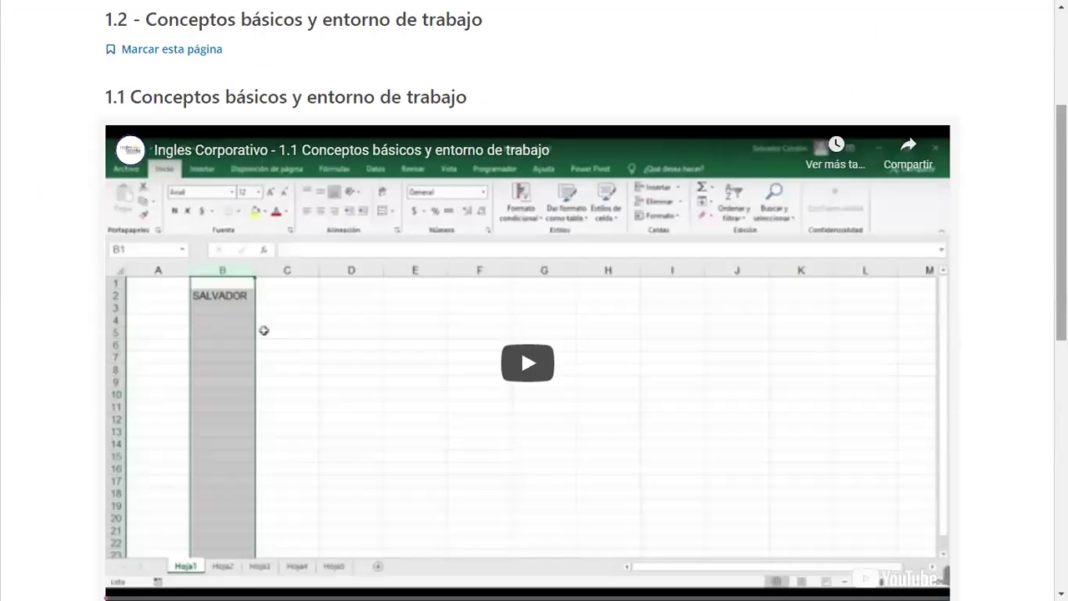
scroll(527, 334, down, 1)
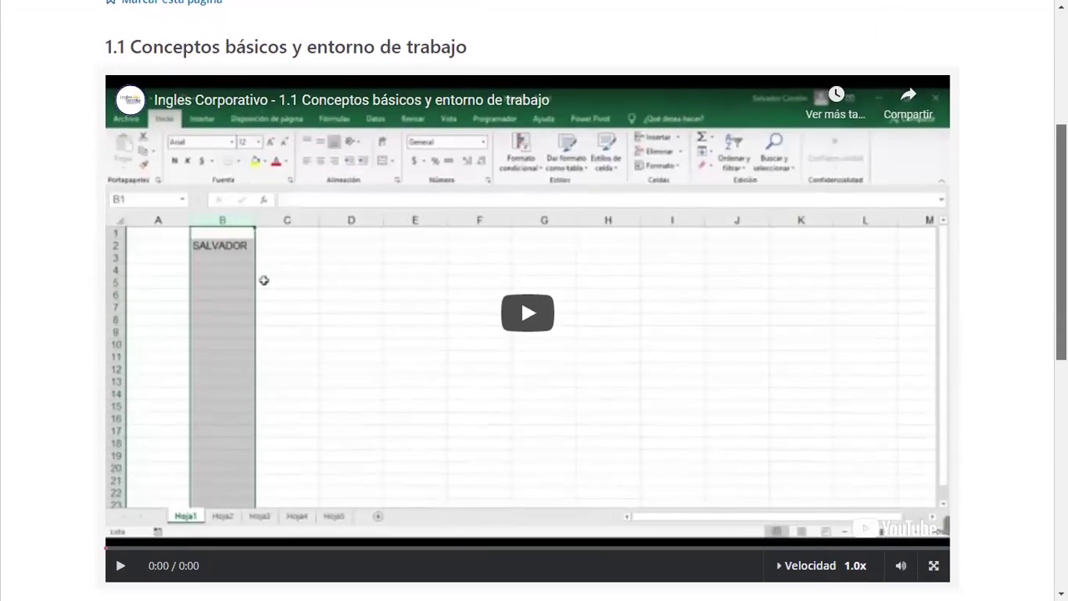
click(544, 321)
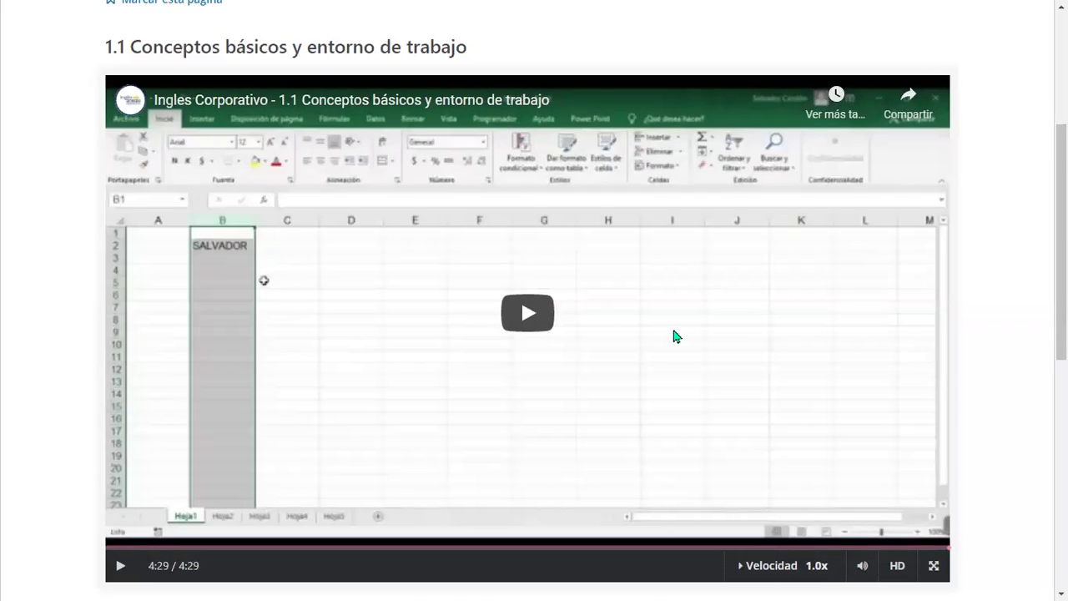
scroll(676, 337, down, 3)
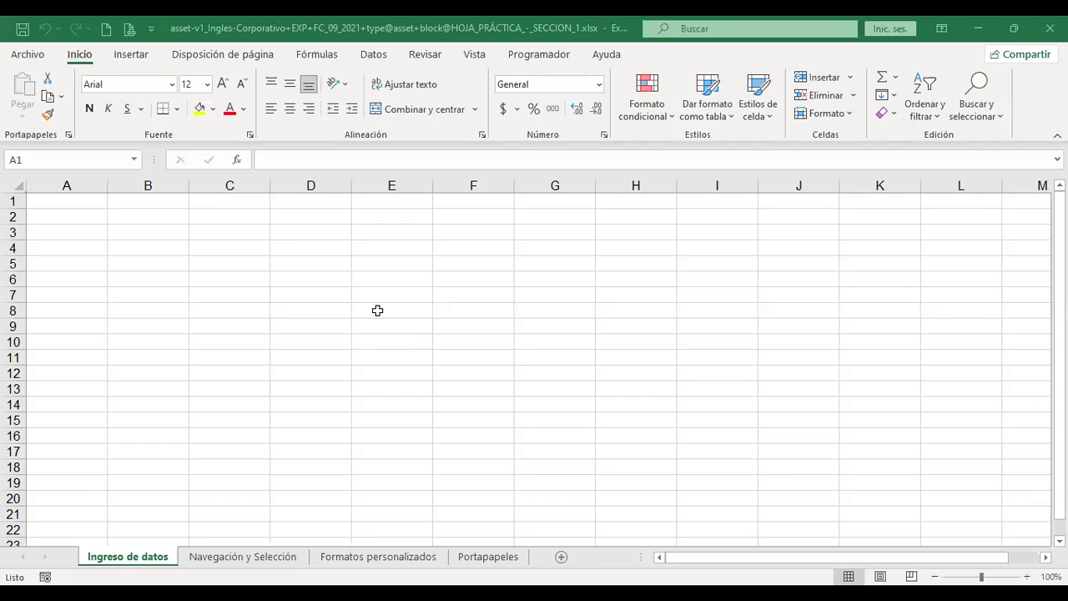
Select every cell on the Ingreso de datos sheet and enlarge the font to 16
click(377, 311)
key(ctrl+Home)
click(74, 206)
click(16, 178)
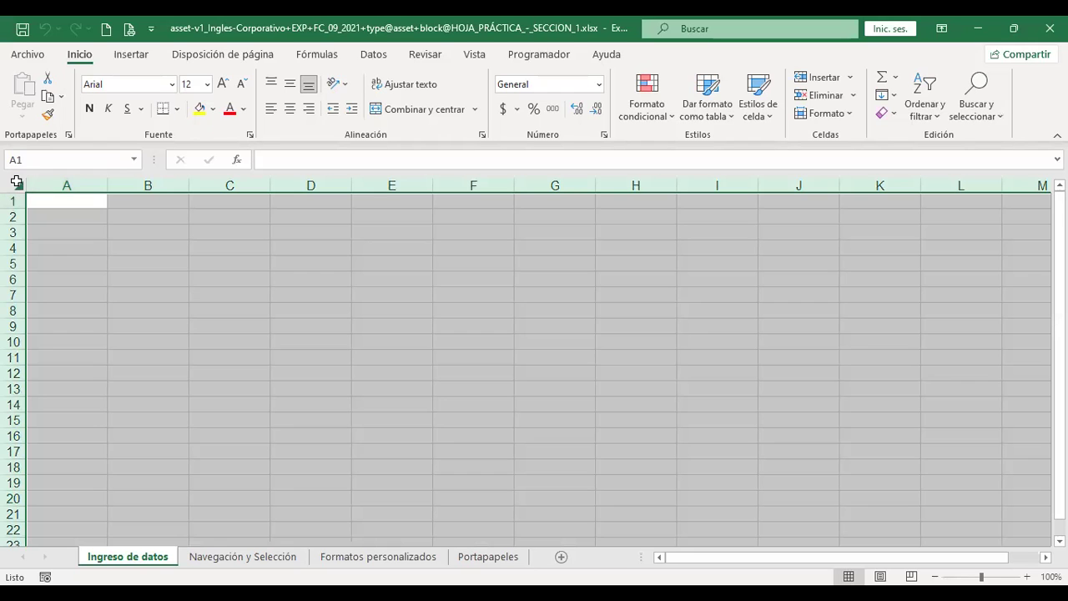
click(223, 85)
click(223, 84)
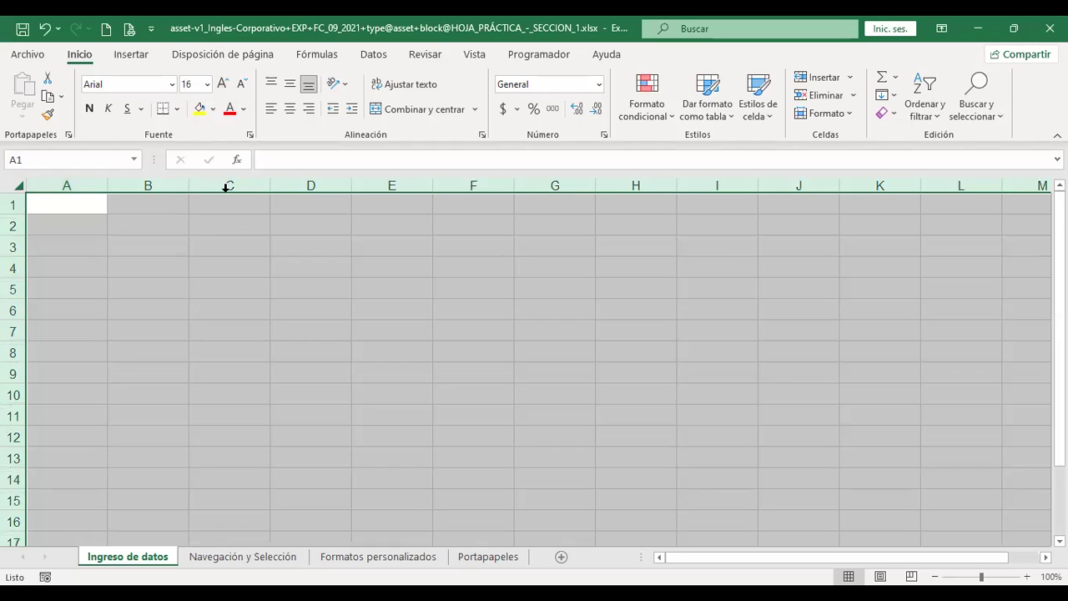
Enter a full name in A1 and autofit column A to it
scroll(334, 338, up, 2)
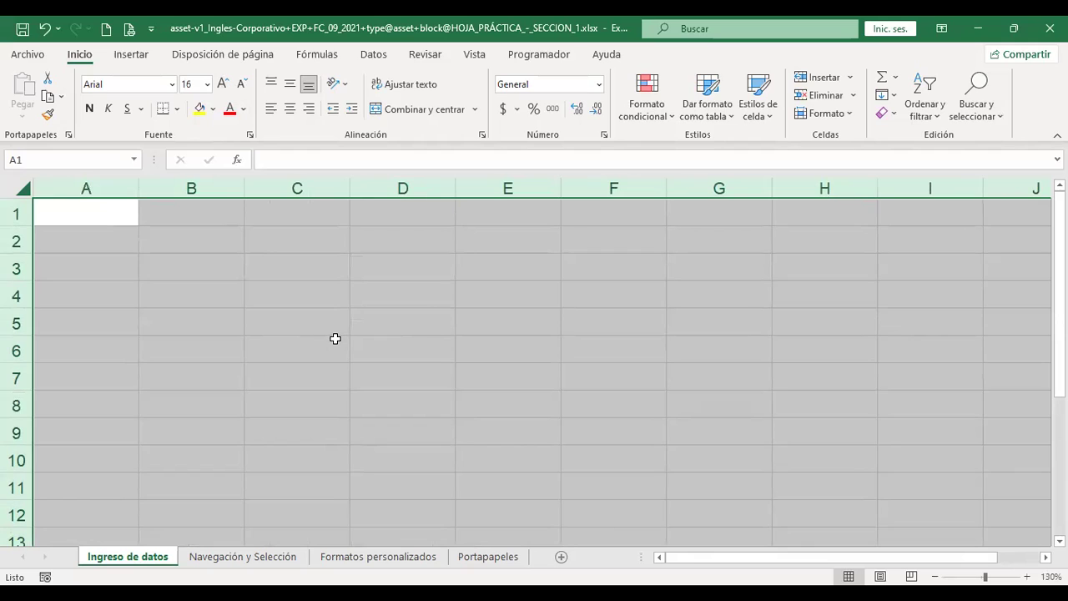
key(ctrl+Home)
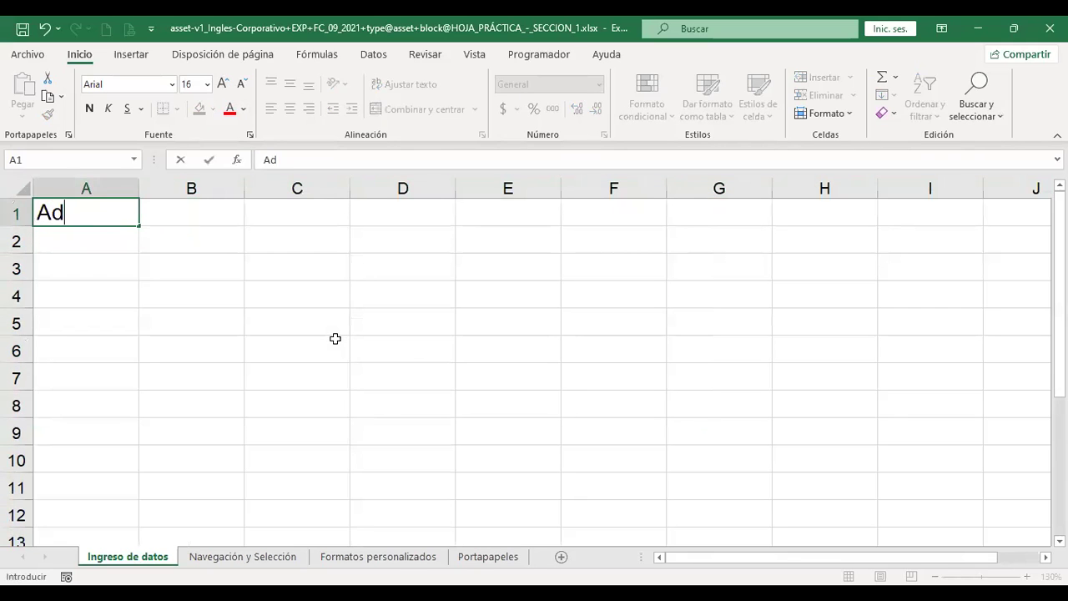
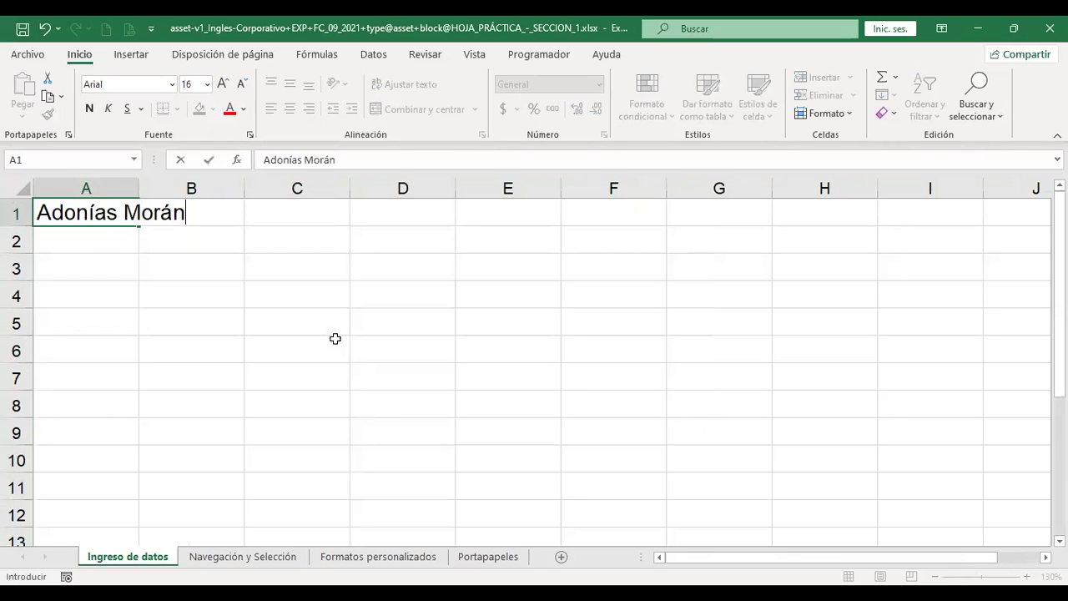
key(Return)
key(Up)
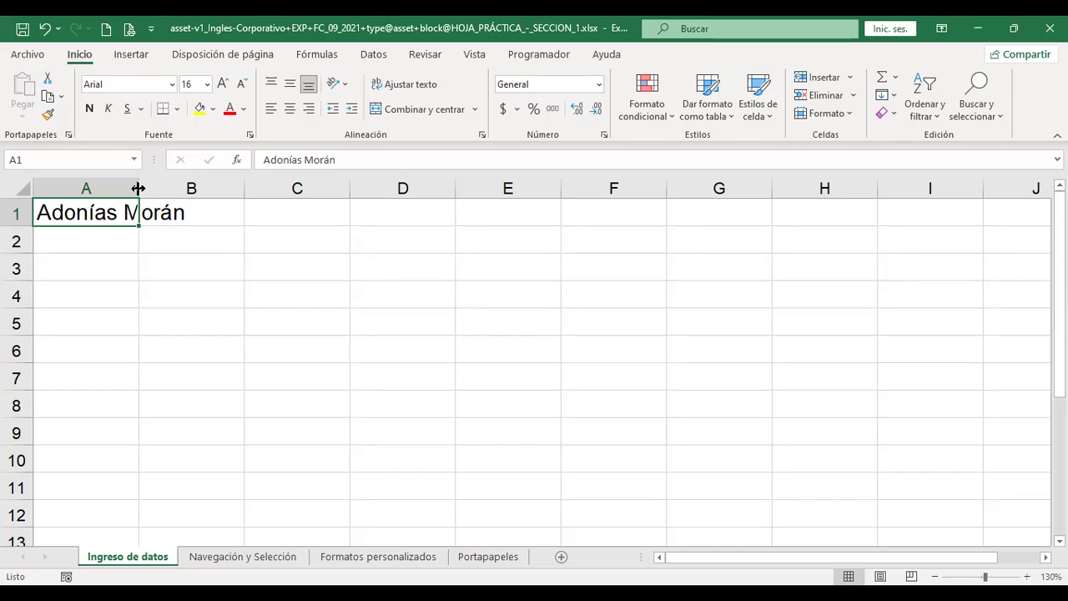
double_click(138, 188)
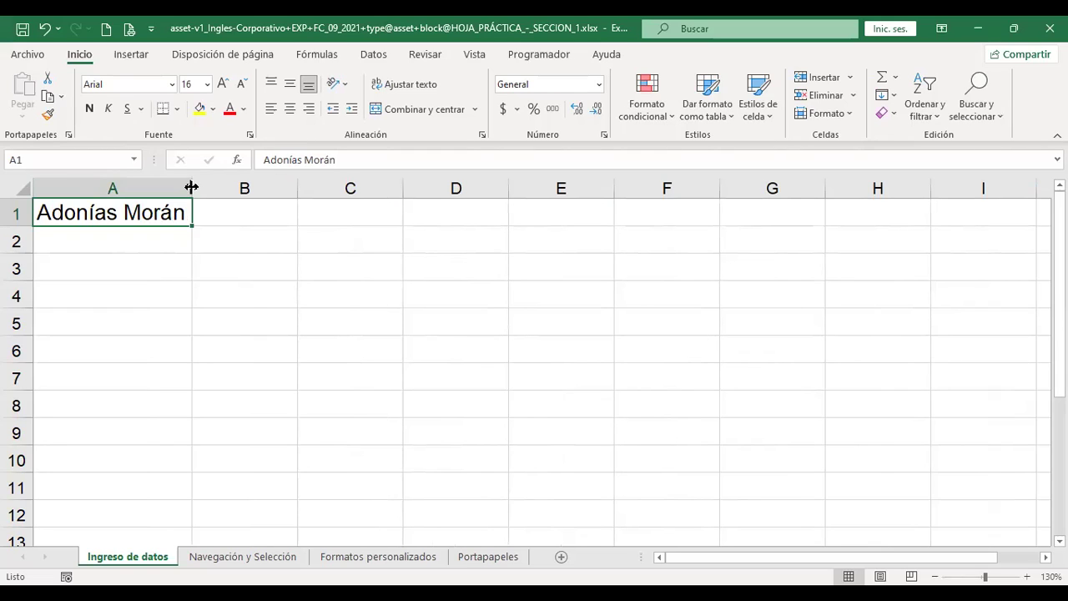
Widen column A for the name, enter 29 in A2, and type 1000 in A3
drag(191, 187, 237, 187)
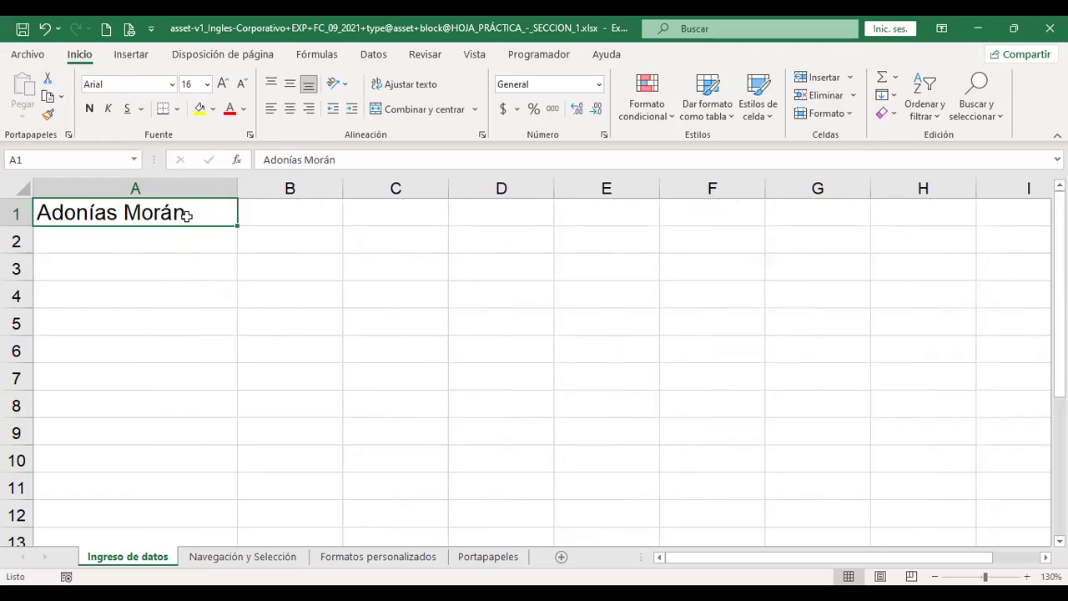
click(181, 236)
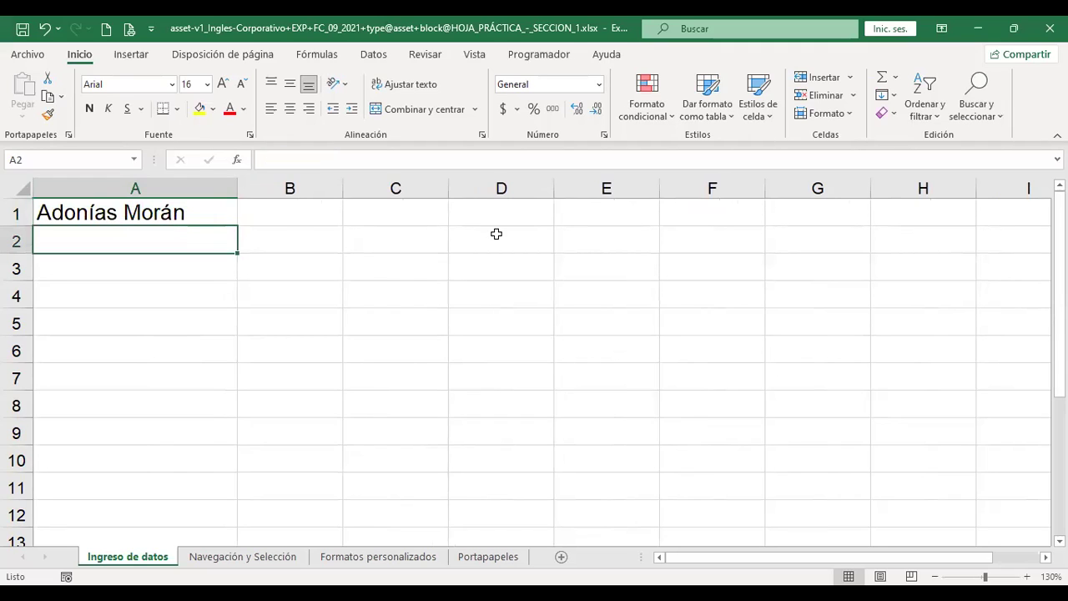
text(29)
key(Return)
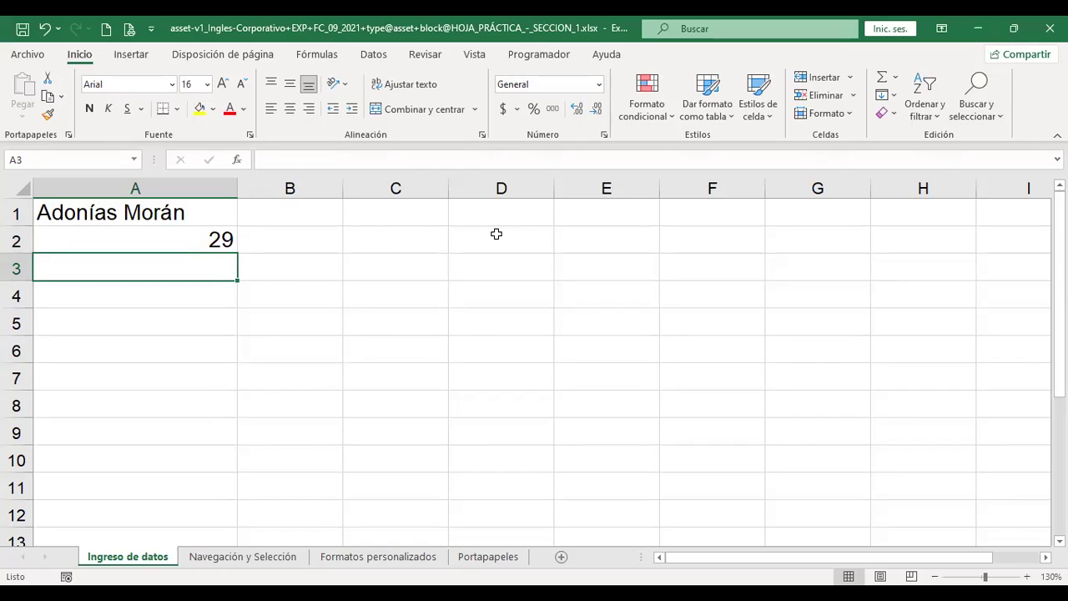
text(1000)
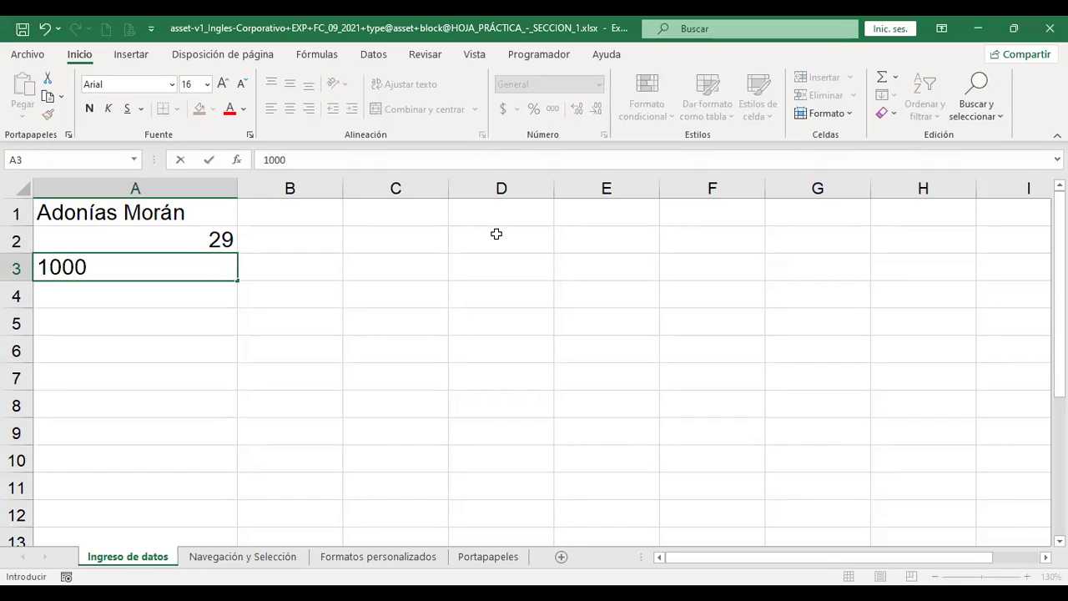
Prefix the 1000 in A3 with $ to make it $1000
click(40, 266)
text($)
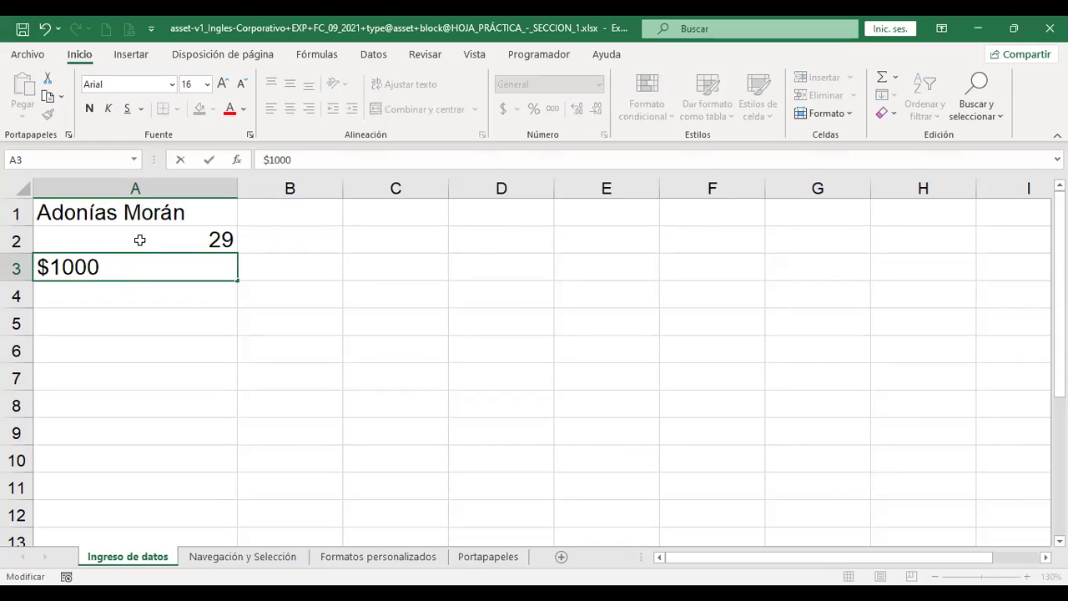
key(Return)
key(Up)
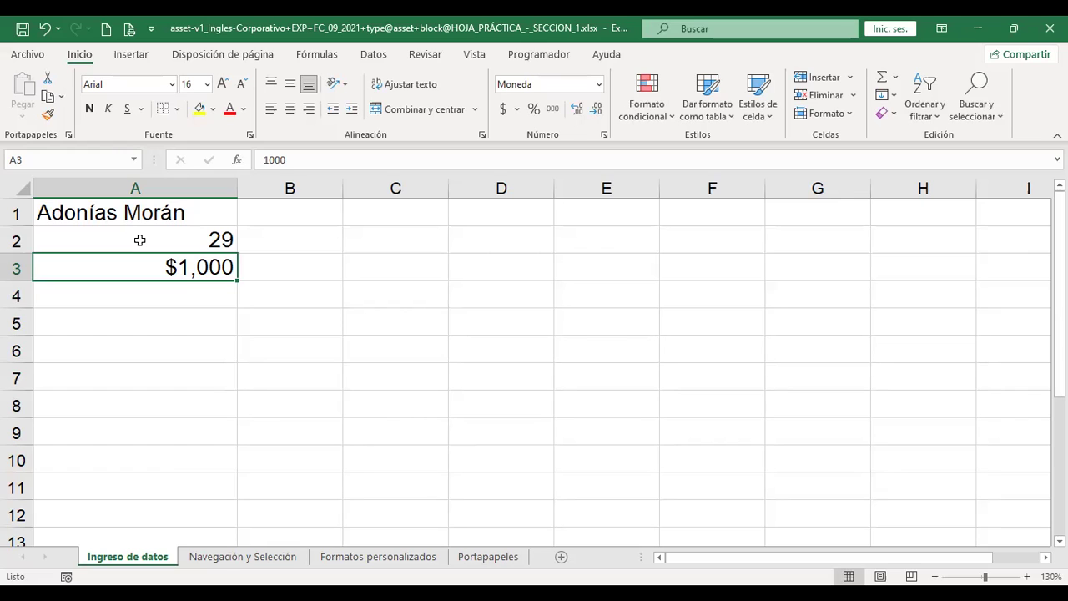
Edit A3 into the European-style value 1.000,01
key(F2)
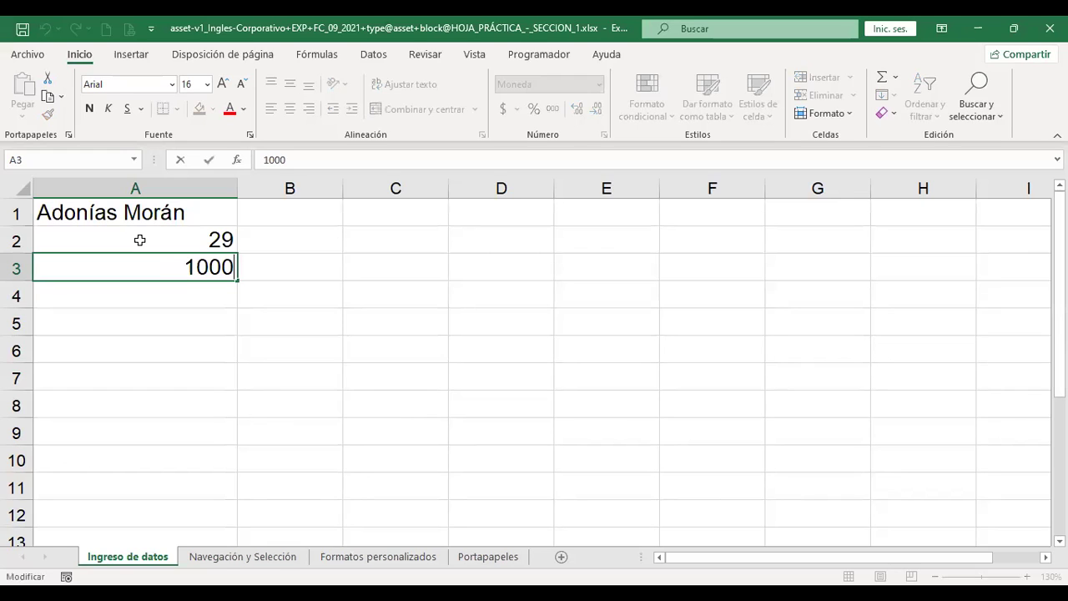
key(Left)
key(Home)
key(Right)
text(.)
key(End)
text(,01)
Commit 1.000,01 in A3 and return to the cell to inspect its text alignment
key(Return)
key(Return)
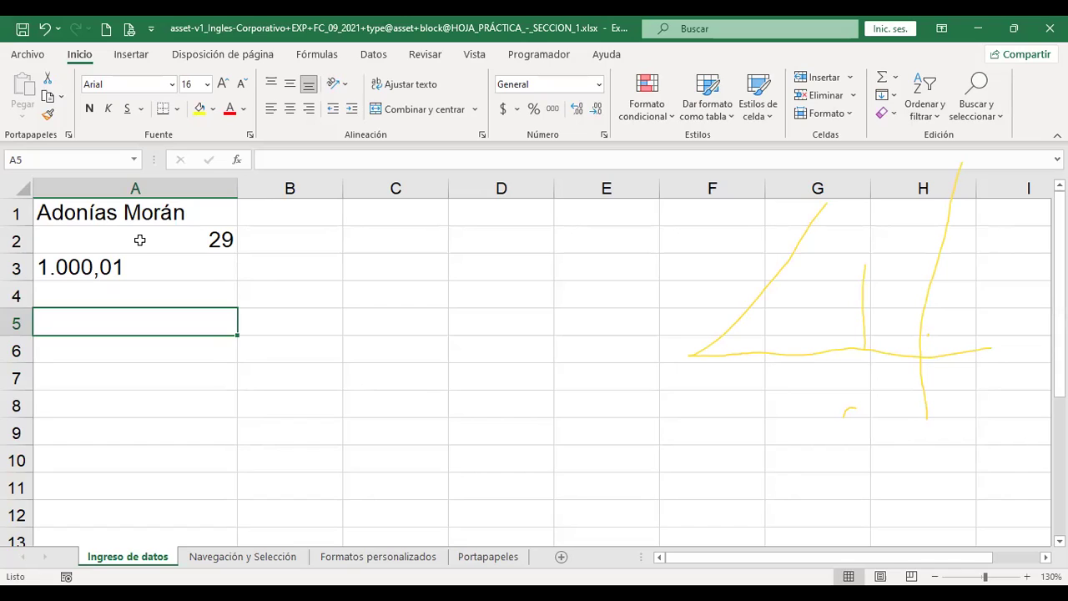
key(Up)
key(Up)
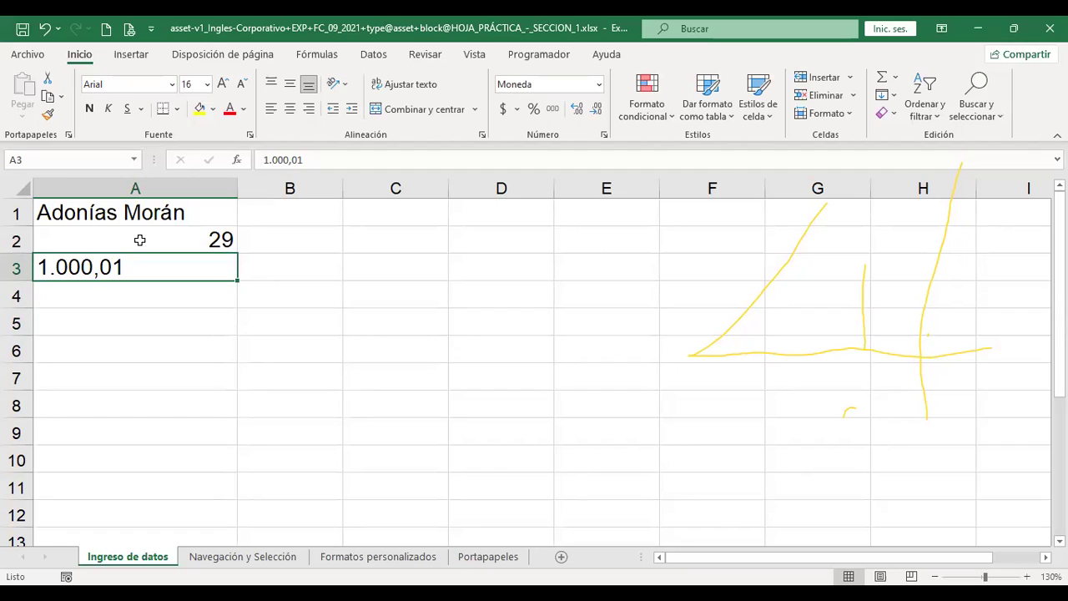
Enter 1000.1 in A3 twice, returning to the cell each time to check its display
text(100)
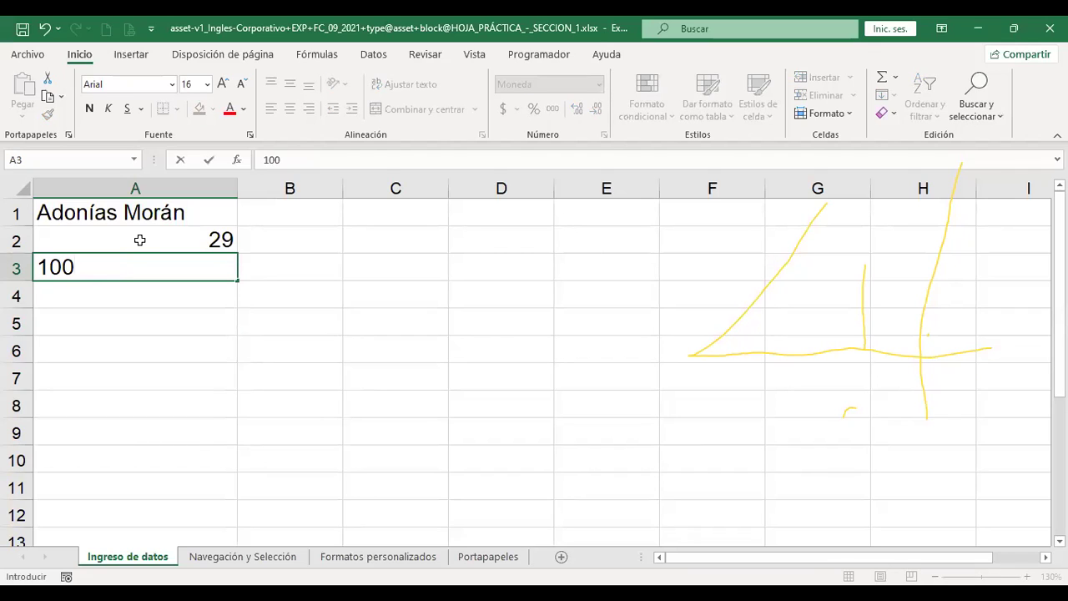
text(0.1)
key(Return)
key(Up)
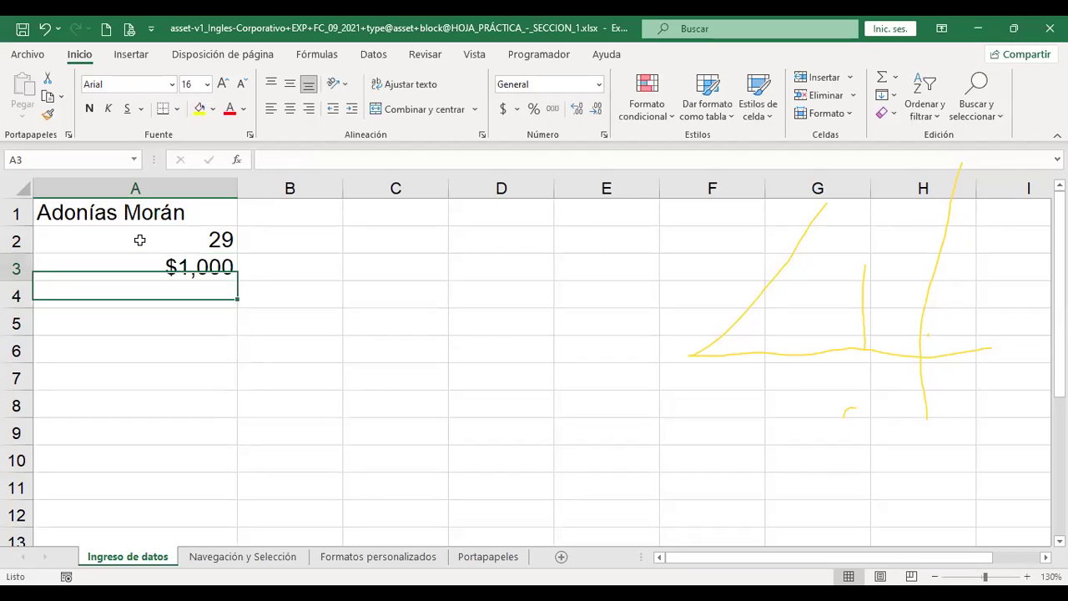
text(10)
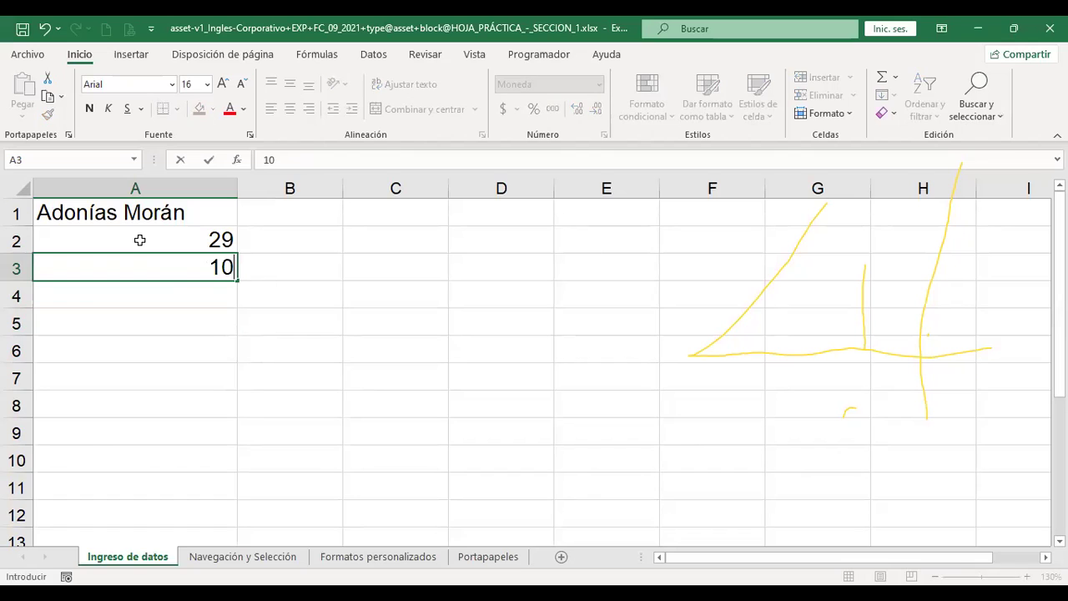
text(00.1)
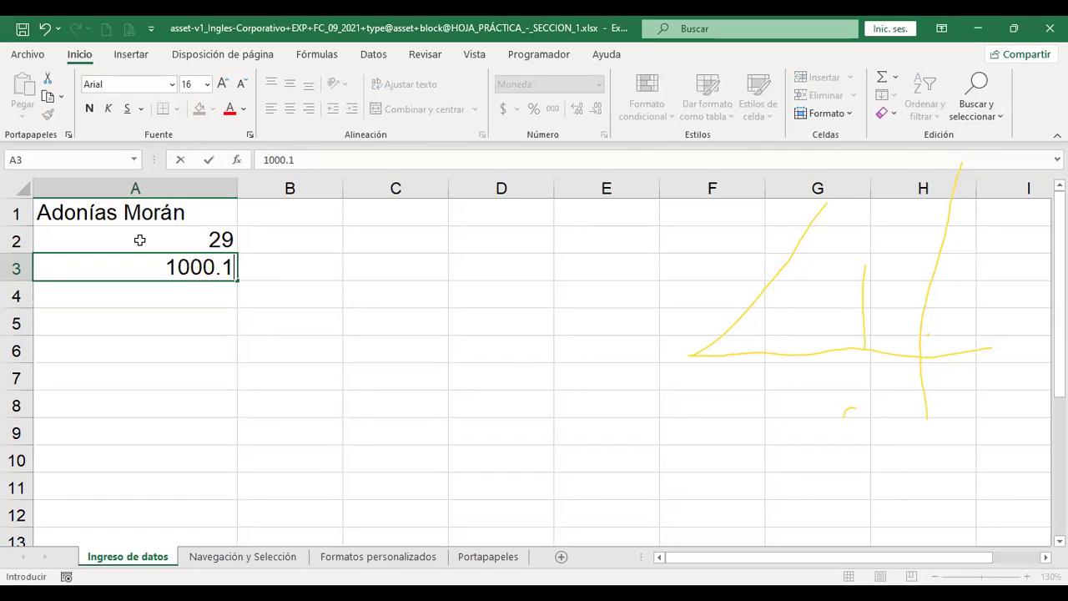
key(Return)
key(Up)
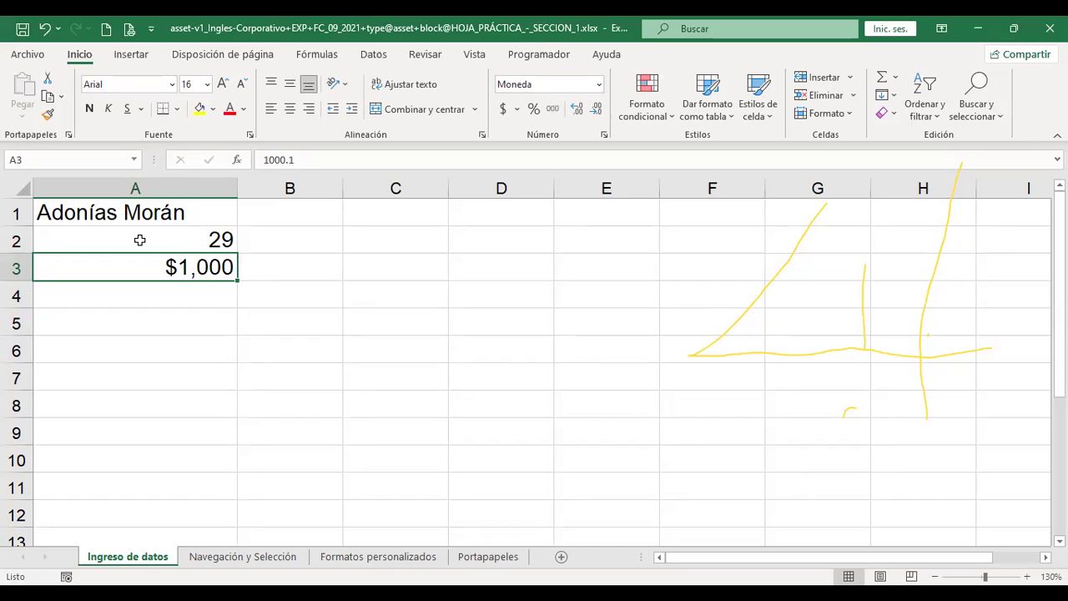
click(580, 110)
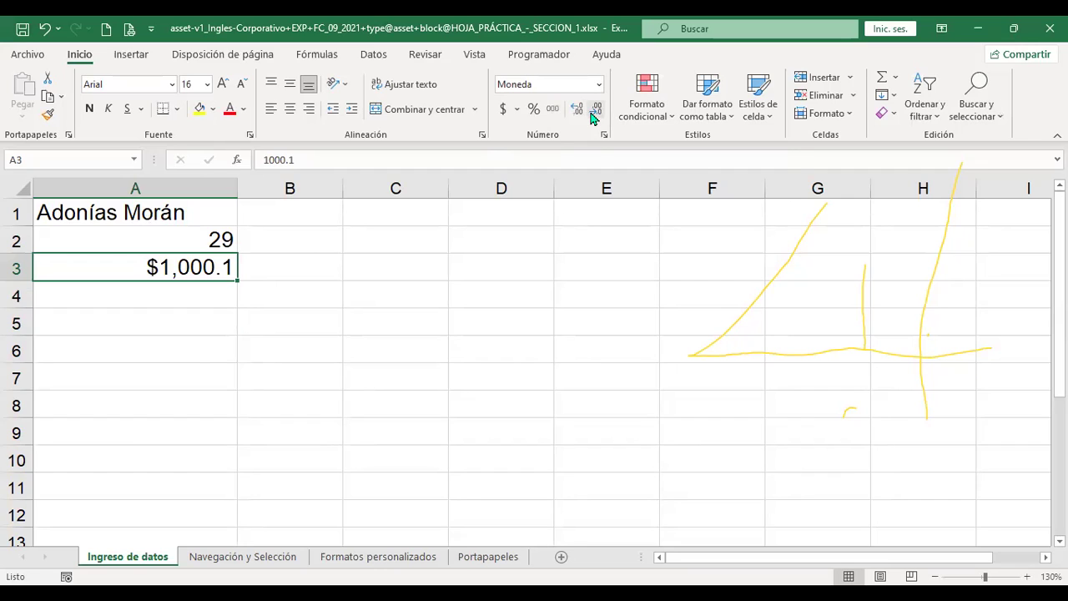
click(596, 111)
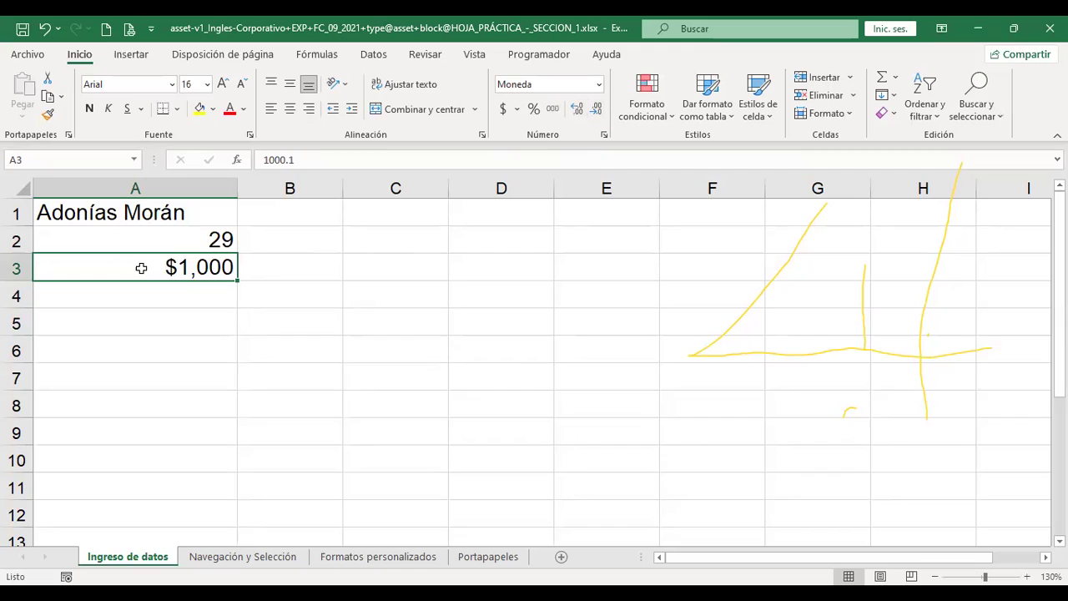
Try General, Número and Moneda formats on A3, ending with Contabilidad ($ 1,000.10)
click(600, 85)
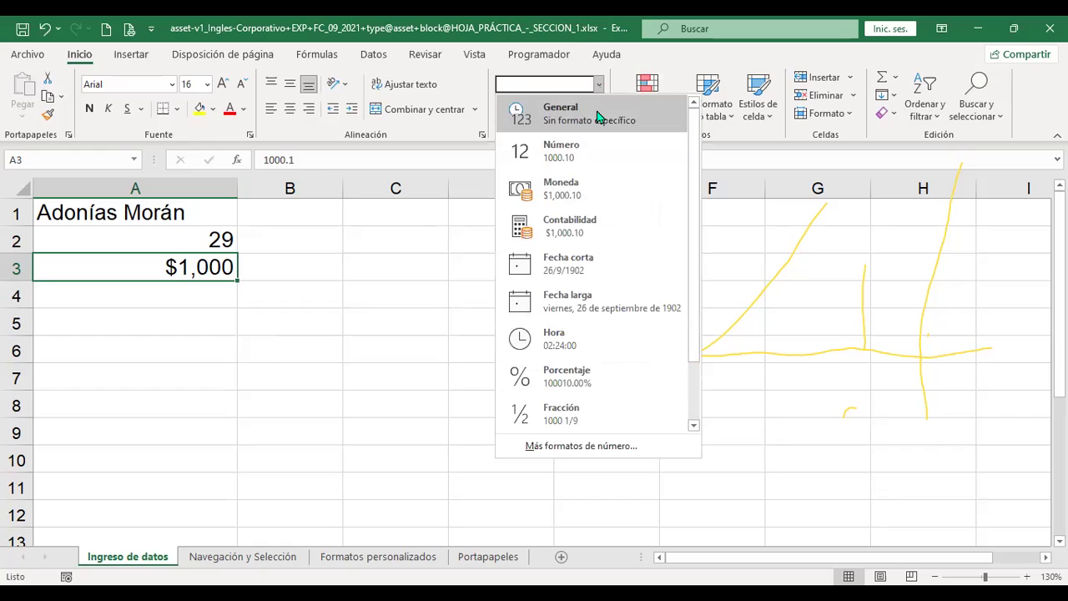
click(597, 115)
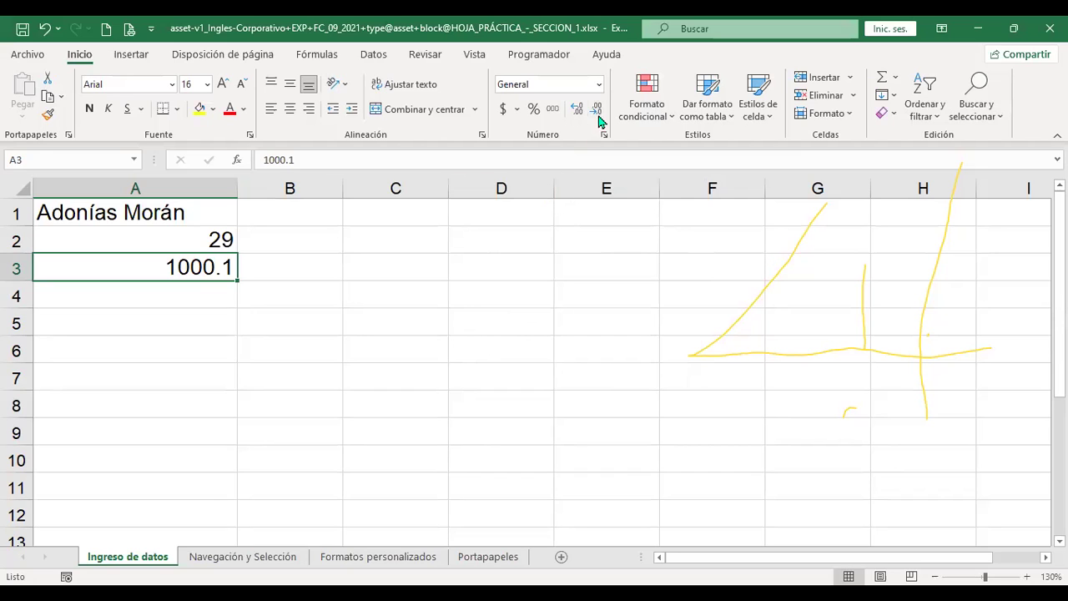
click(599, 84)
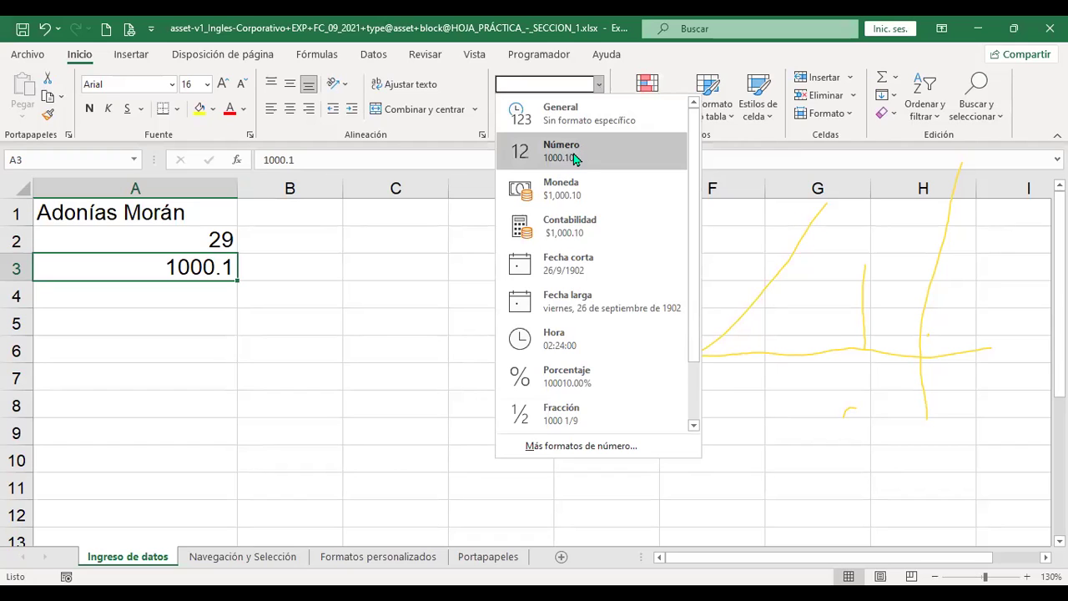
click(574, 156)
click(600, 85)
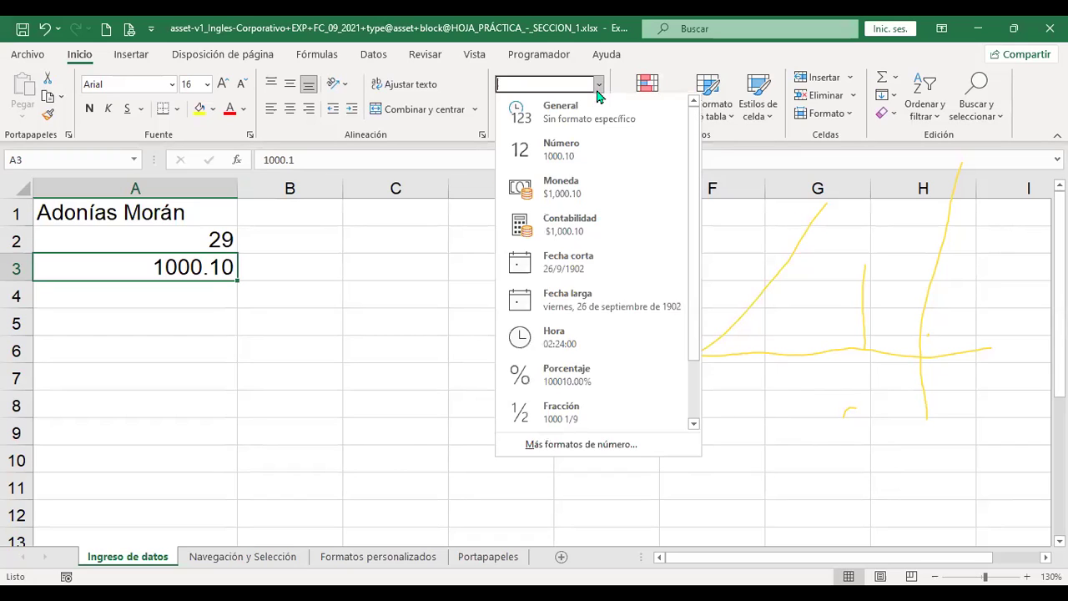
click(585, 195)
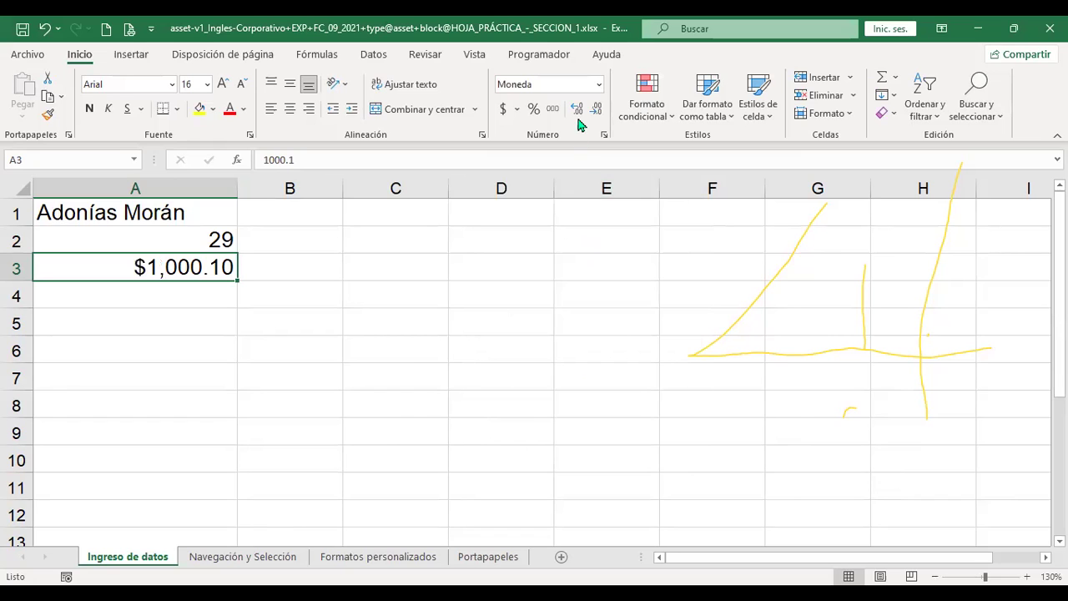
click(599, 84)
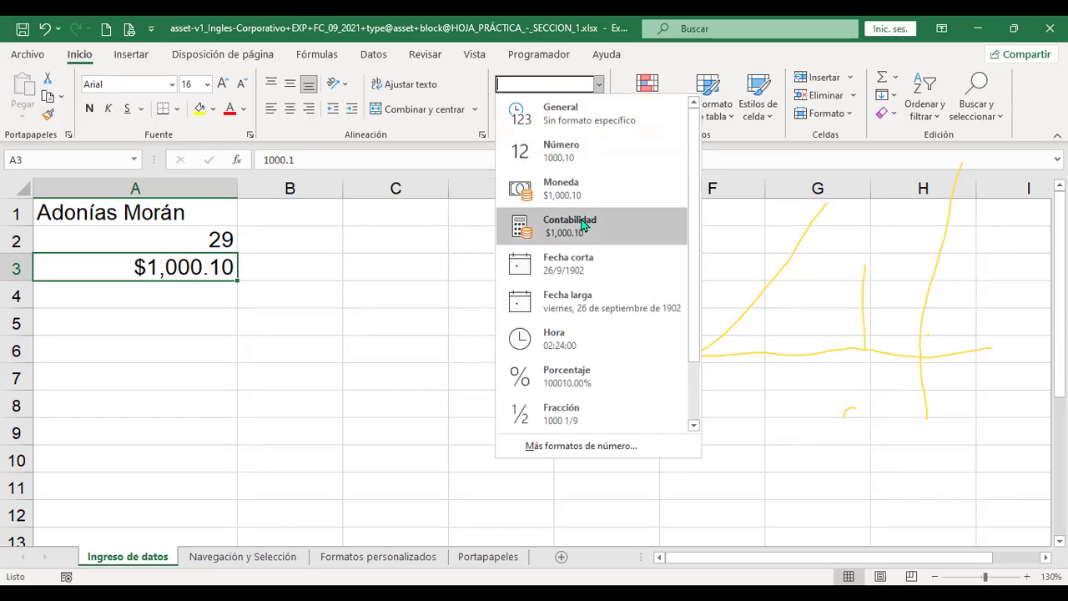
click(583, 225)
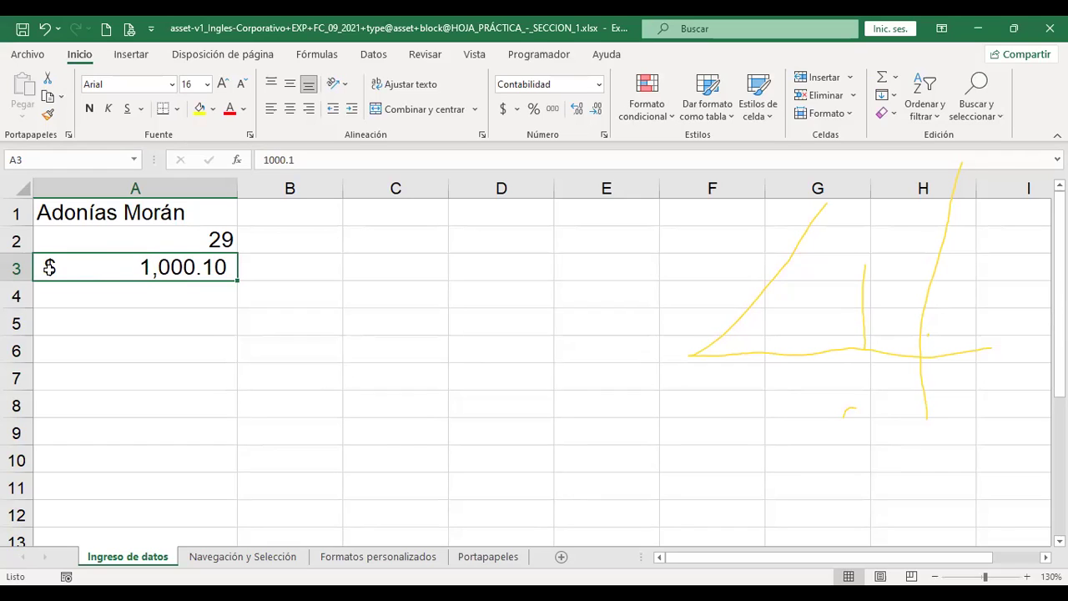
Fill the A3 amount down to A5 and change A4 to 300
drag(239, 281, 240, 332)
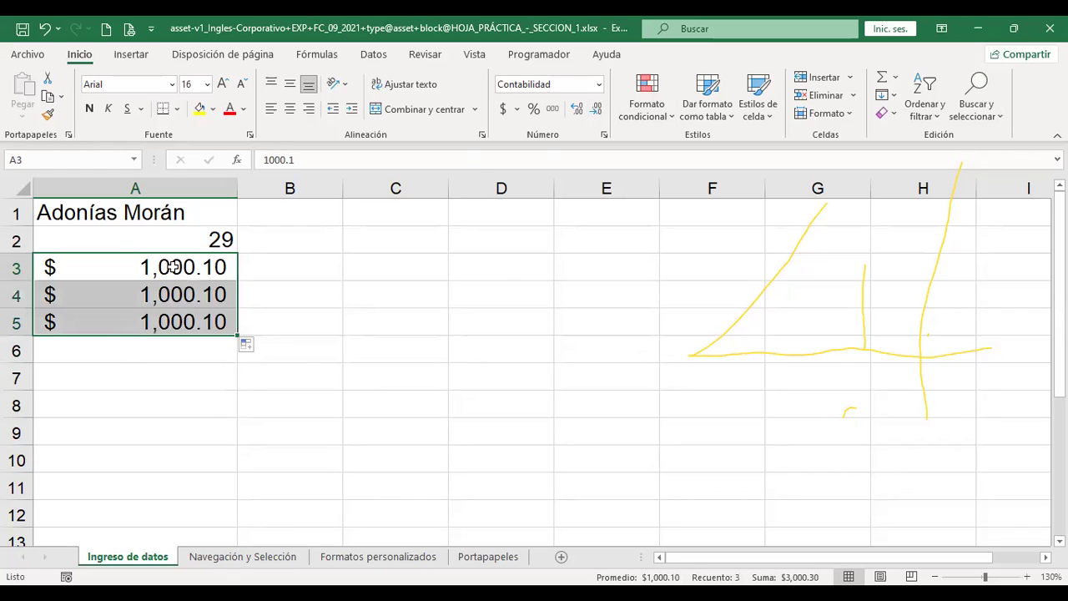
click(165, 297)
text(300)
key(Return)
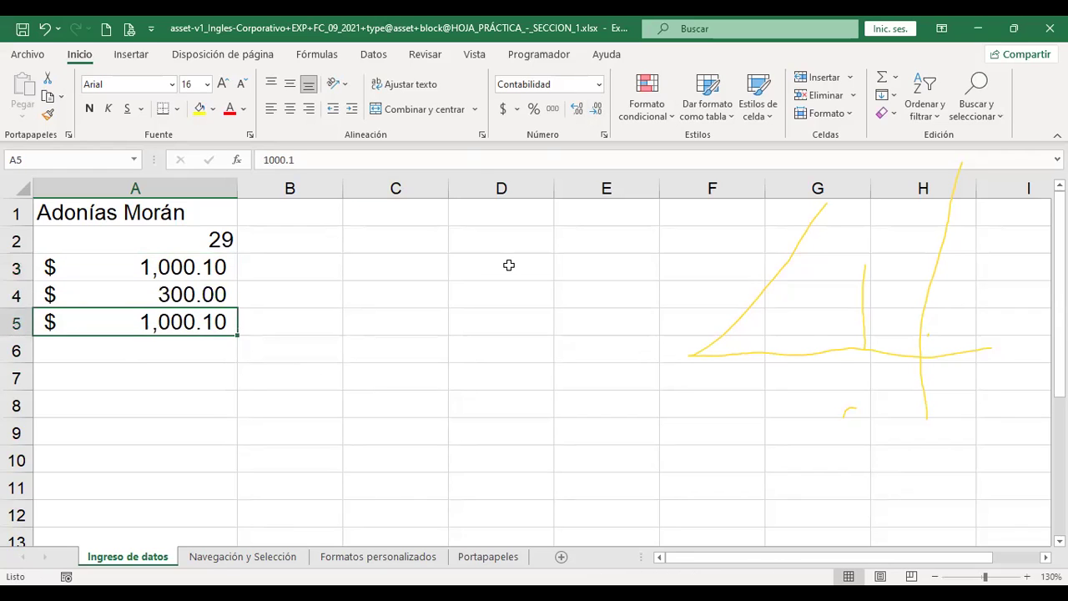
Format A3:A5 as Moneda, then switch it to Contabilidad to compare
drag(222, 270, 219, 324)
click(599, 84)
click(578, 191)
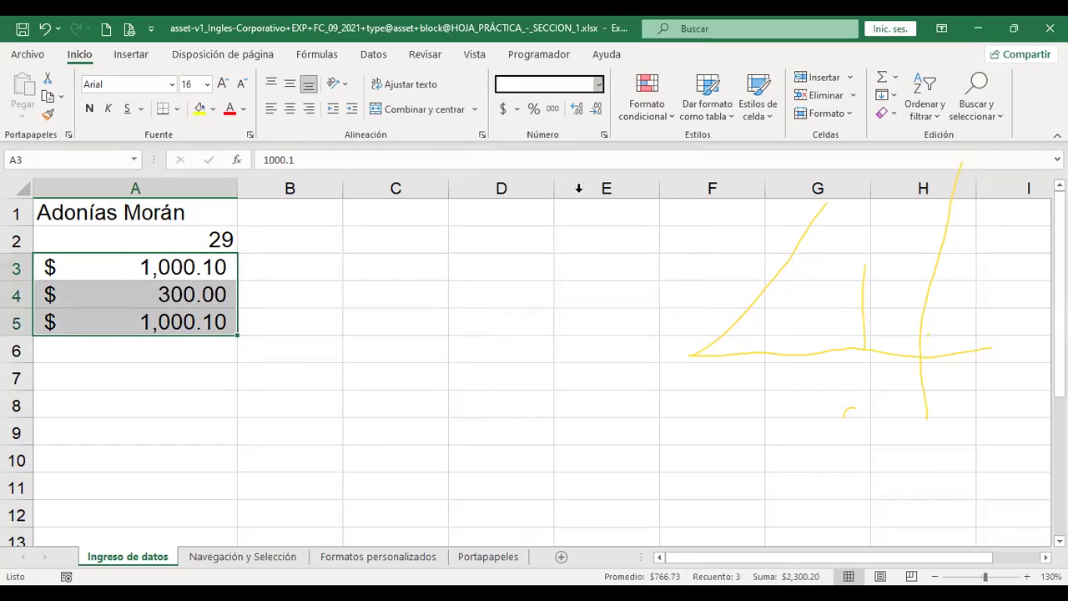
click(320, 293)
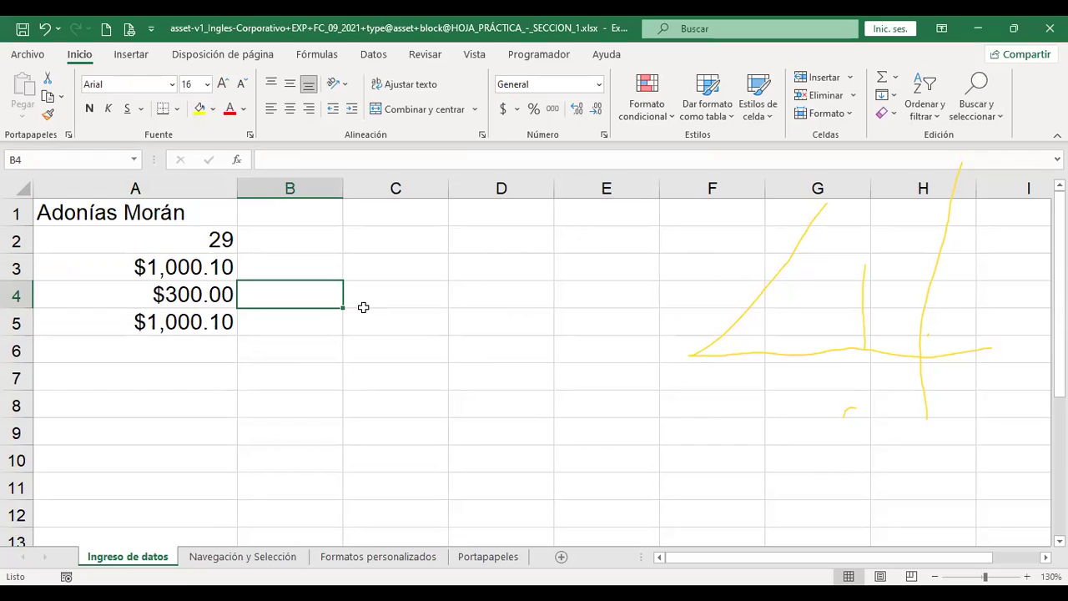
drag(148, 264, 149, 314)
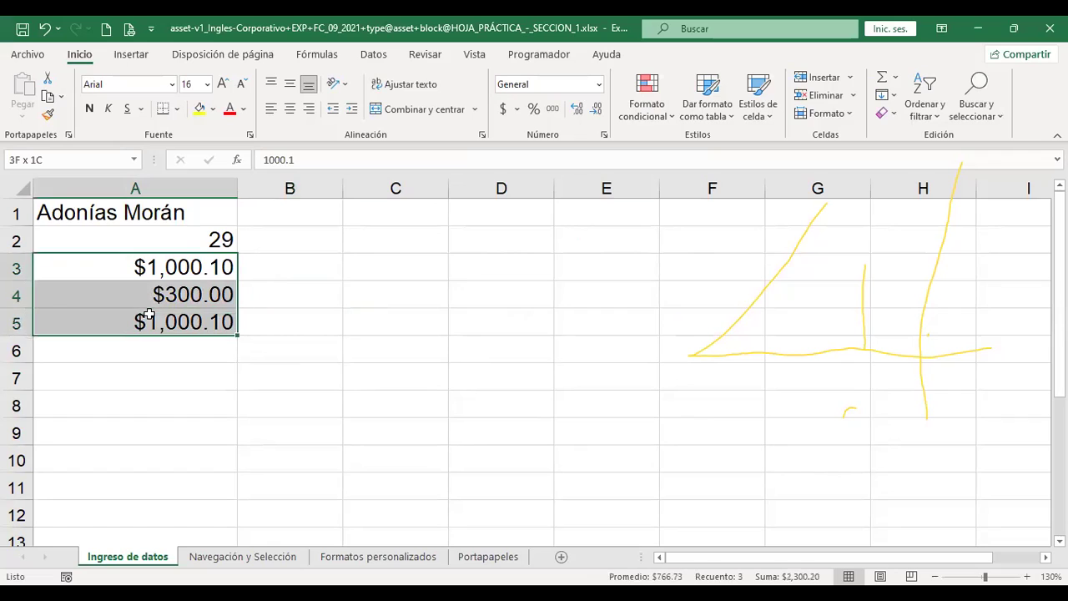
click(598, 85)
click(579, 222)
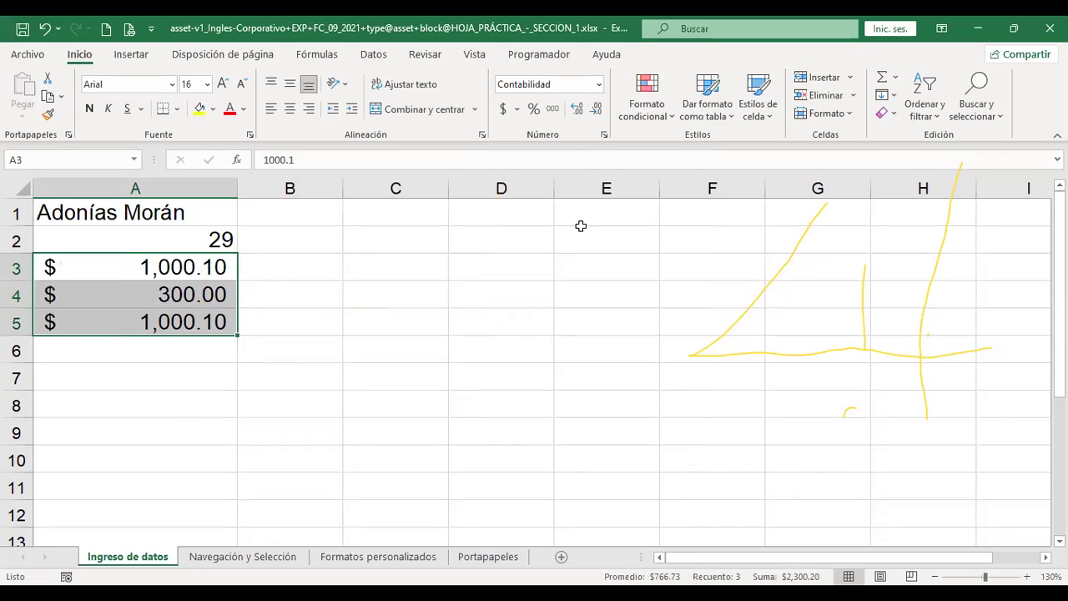
click(315, 275)
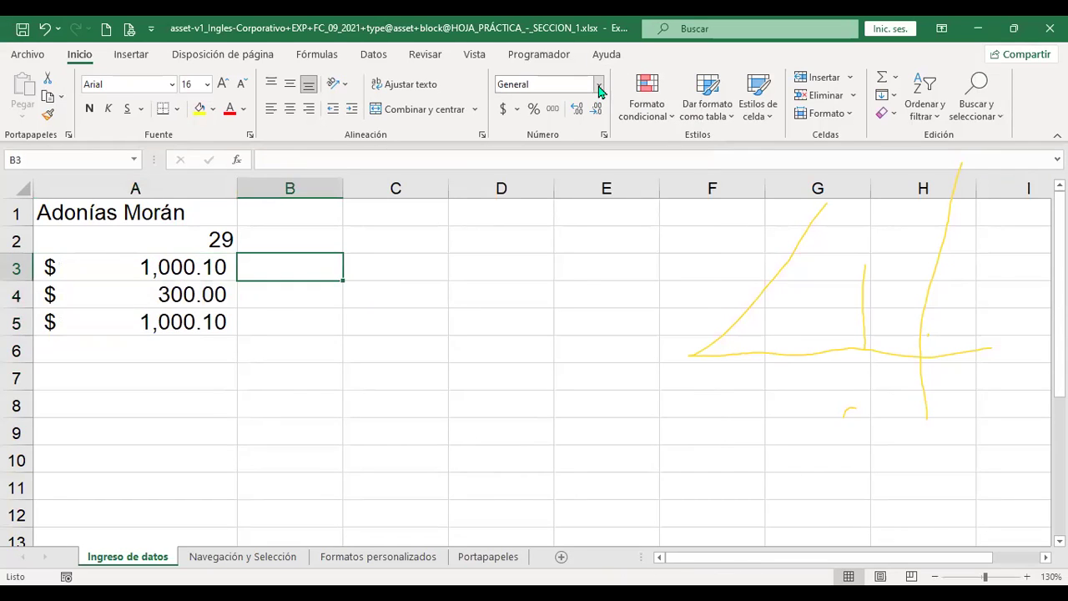
Format the 29 in A2 as a short date, then as a long date
click(600, 84)
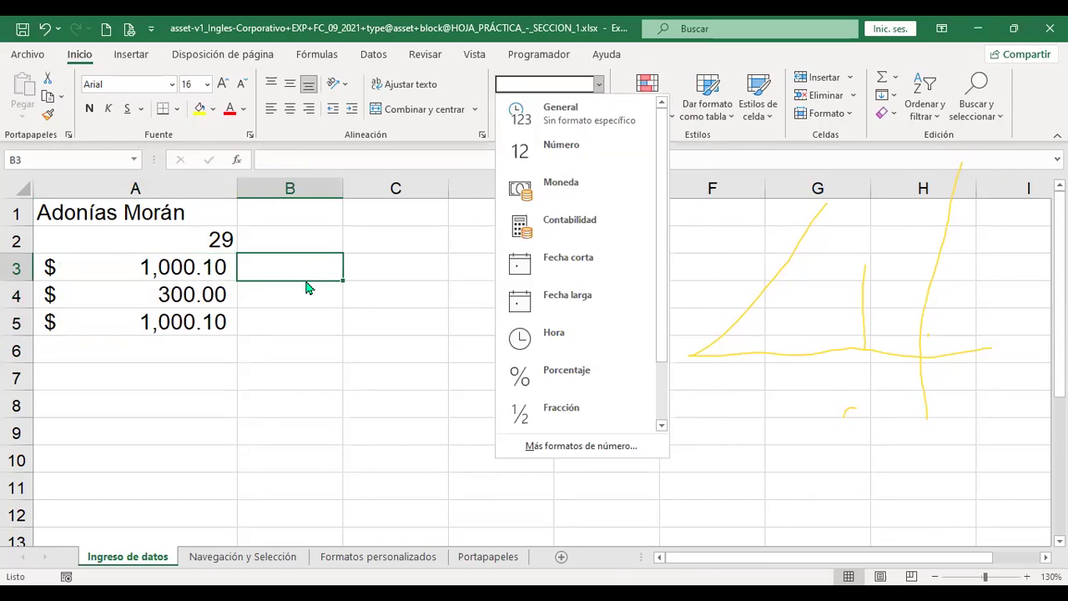
click(293, 267)
click(207, 237)
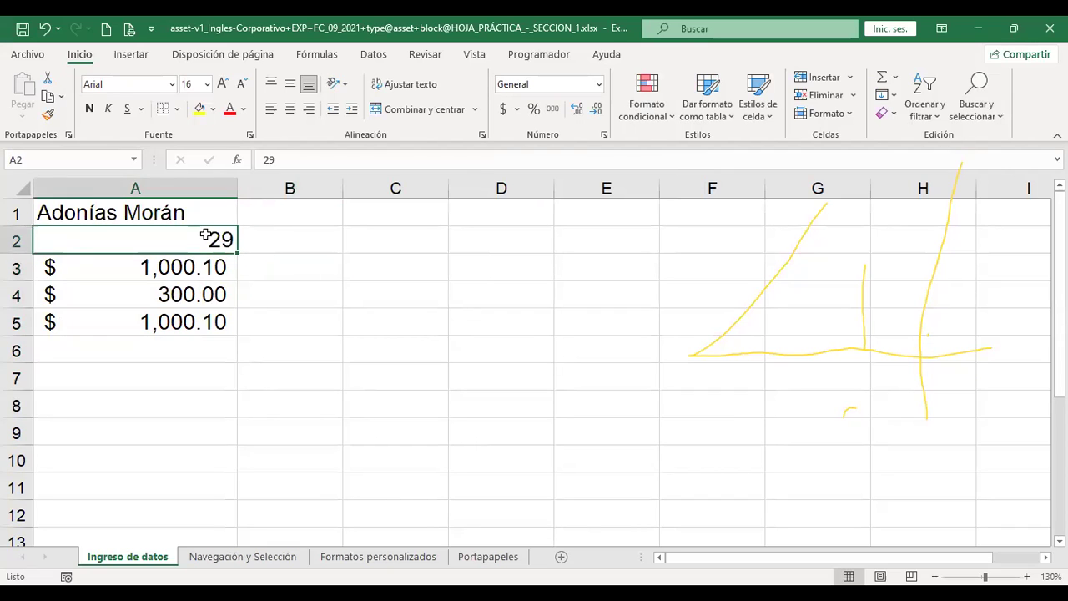
click(599, 85)
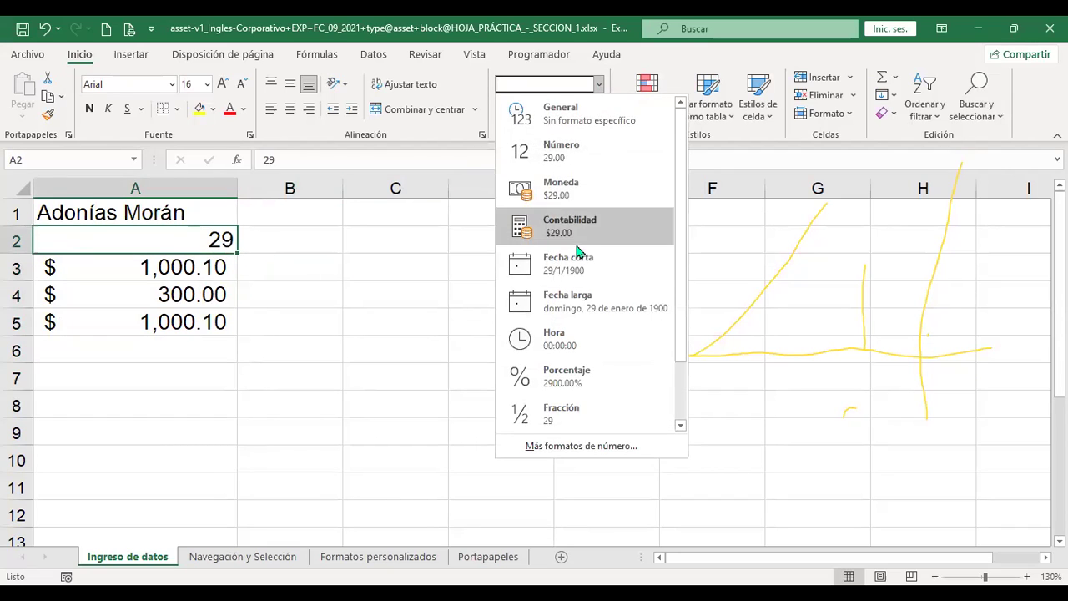
click(559, 264)
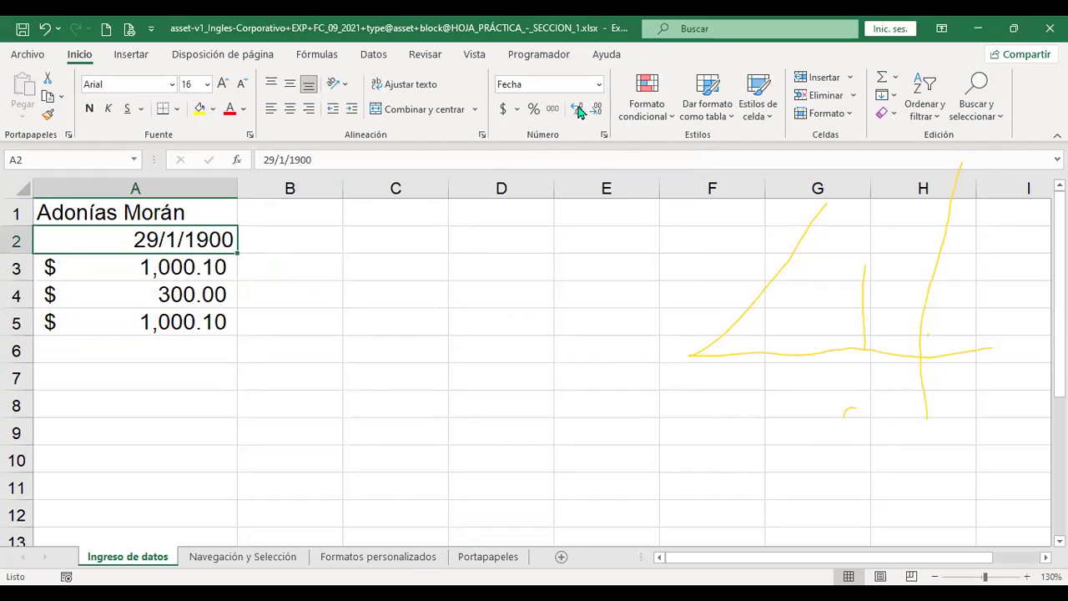
click(599, 86)
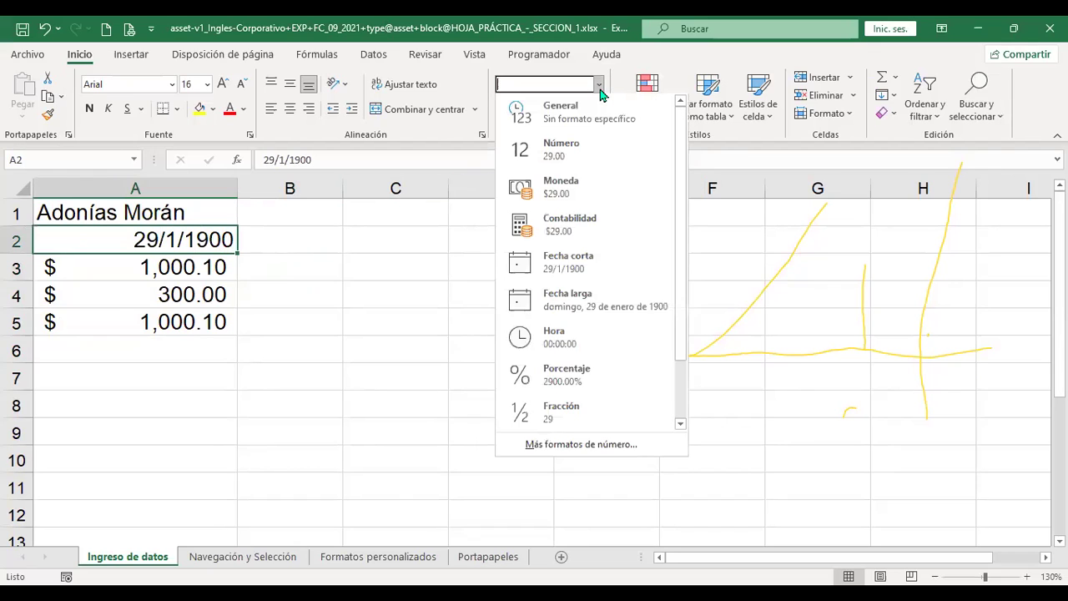
click(594, 309)
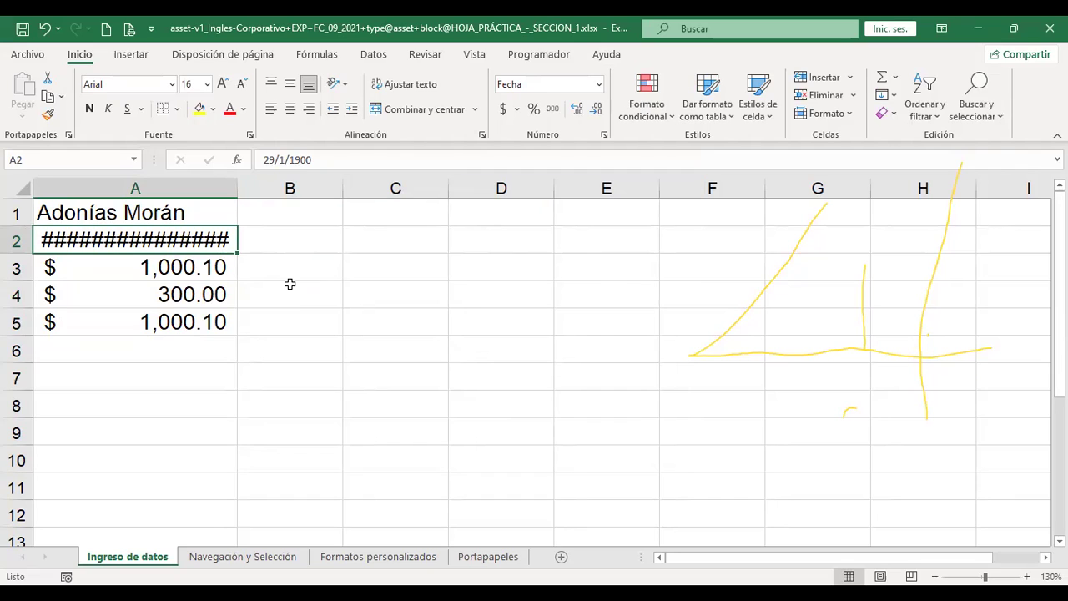
Autofit column A to fit 'domingo, 29 de enero de 1900'
double_click(235, 192)
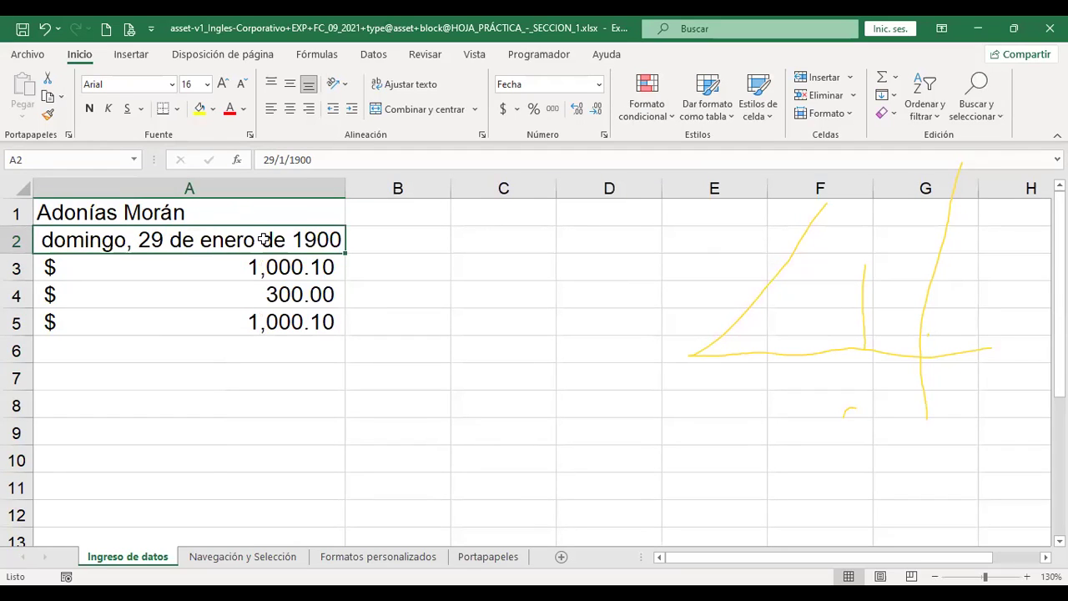
drag(342, 183, 236, 191)
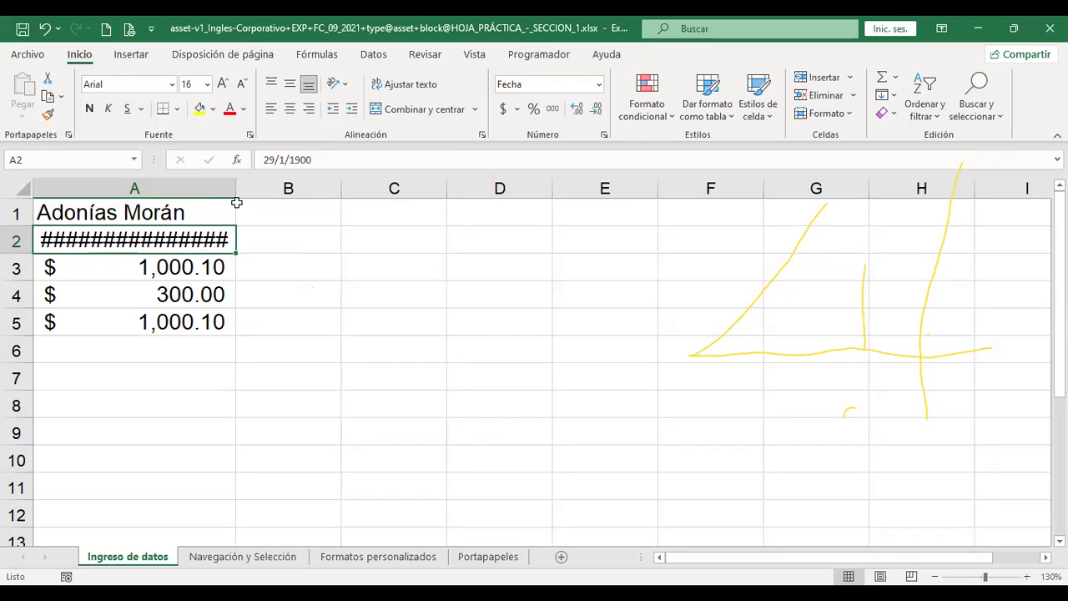
double_click(237, 190)
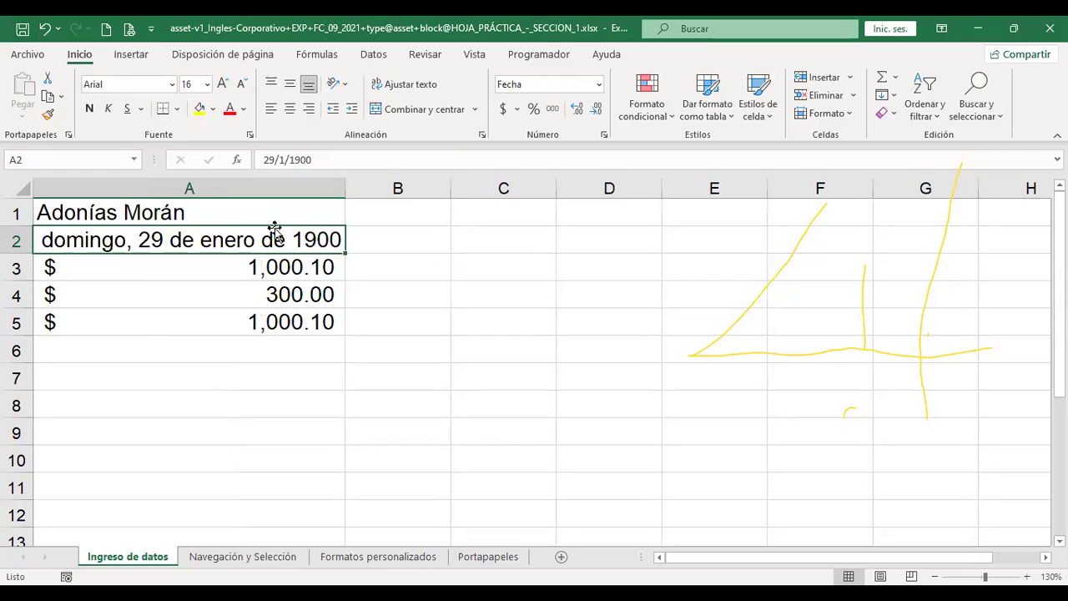
click(599, 84)
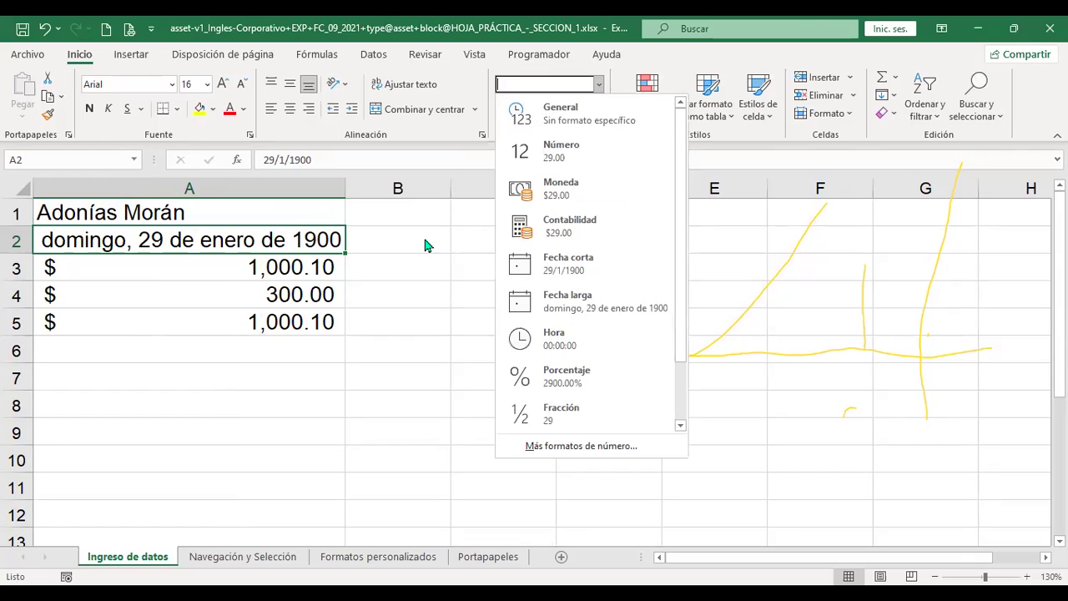
click(534, 237)
Enter 9:48 in C2 and apply the Hora format so it shows 09:48:00
click(534, 237)
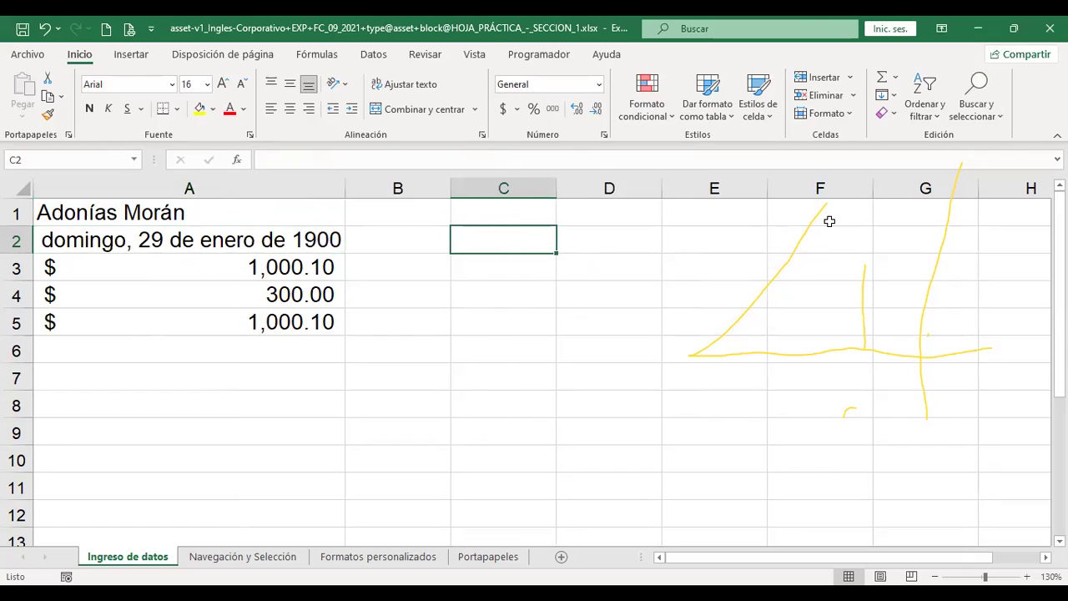
text(9:48)
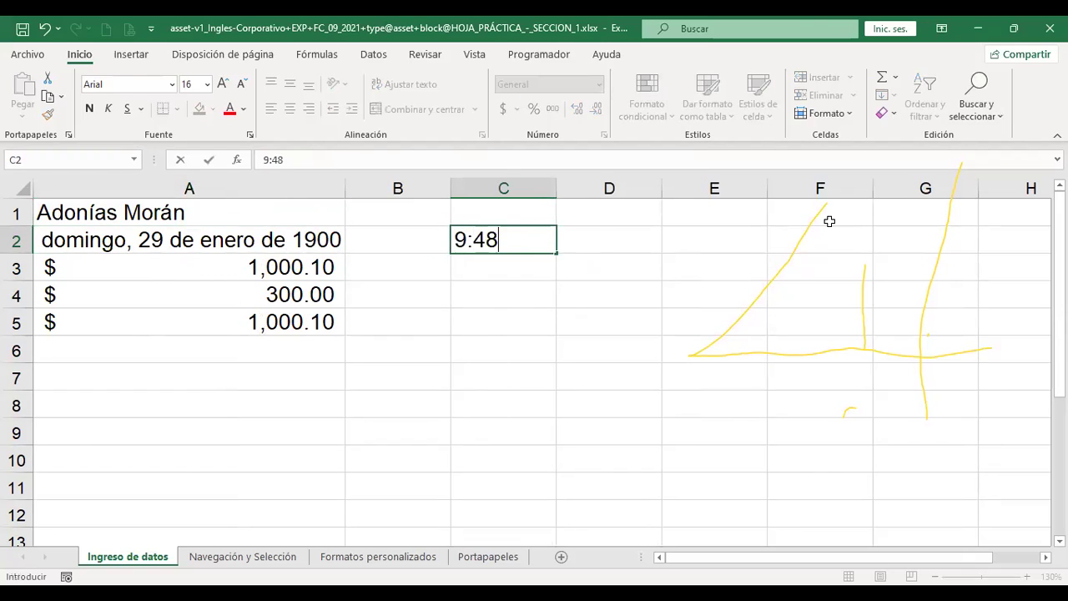
key(Return)
key(Up)
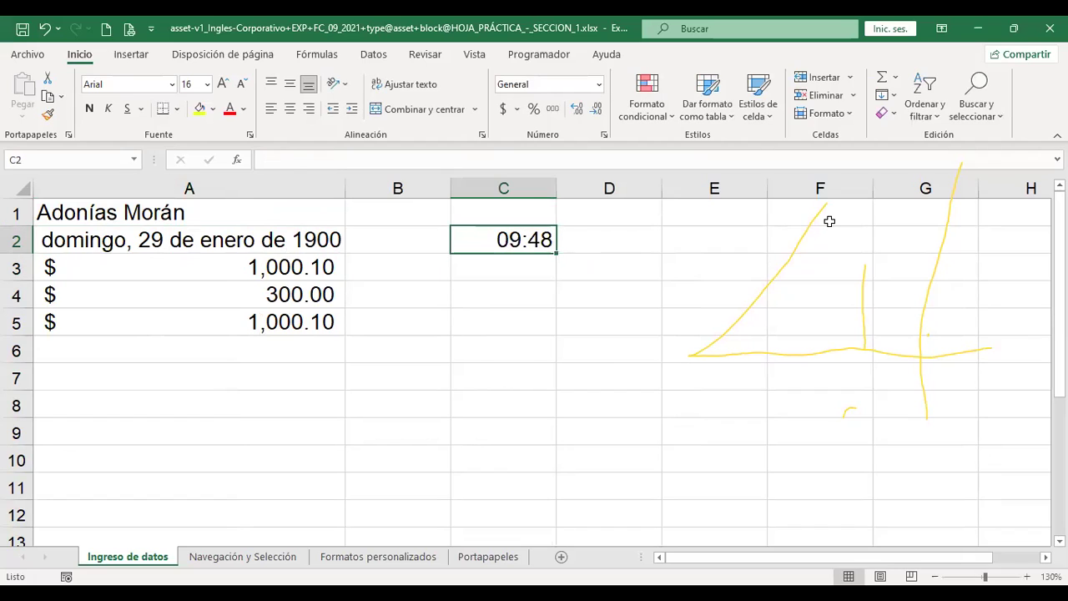
click(598, 85)
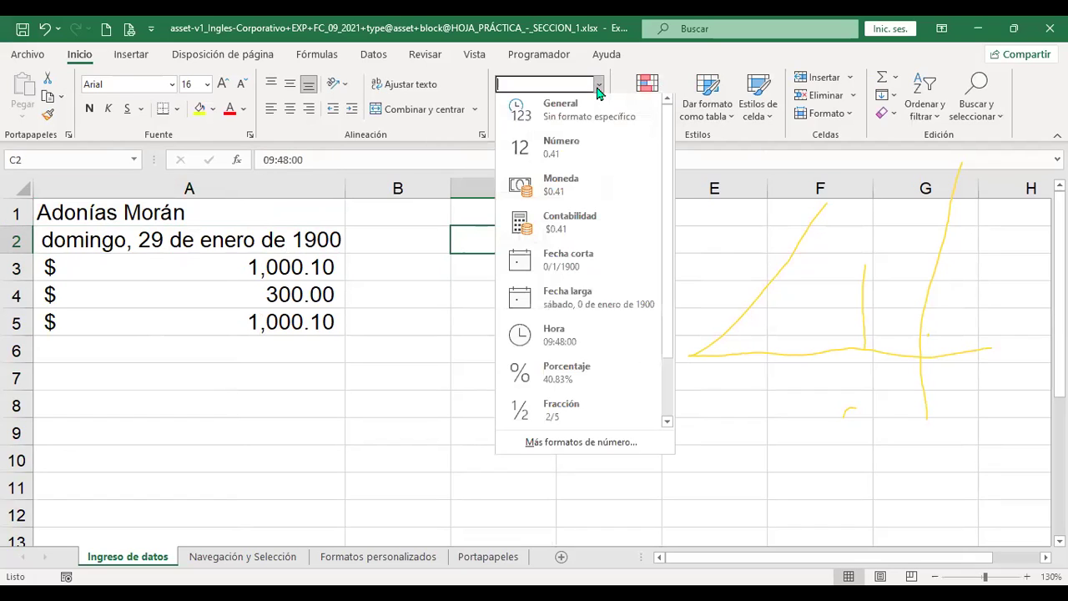
click(582, 336)
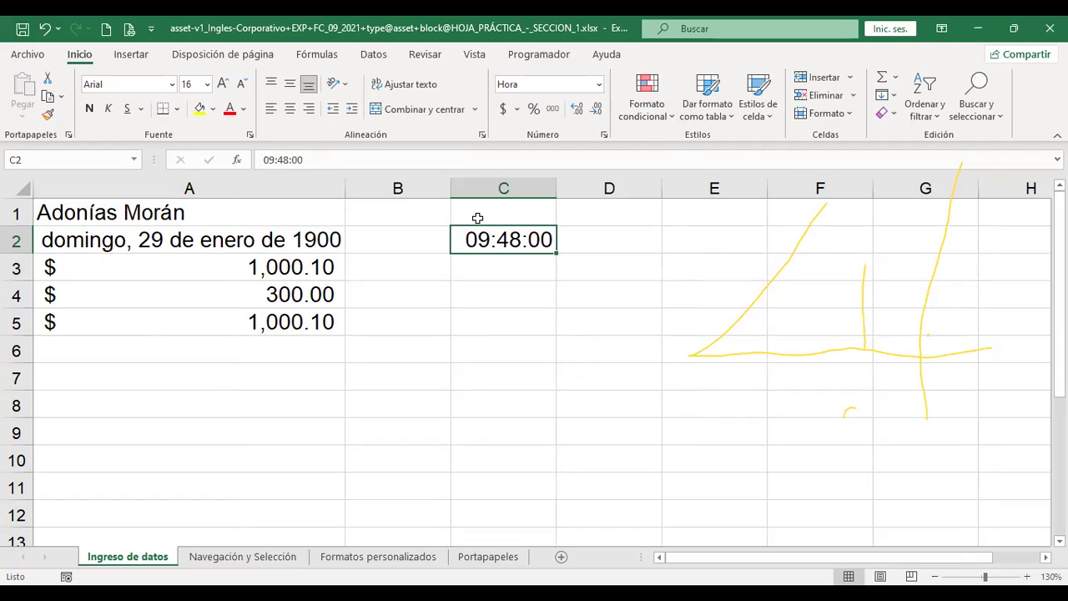
click(601, 85)
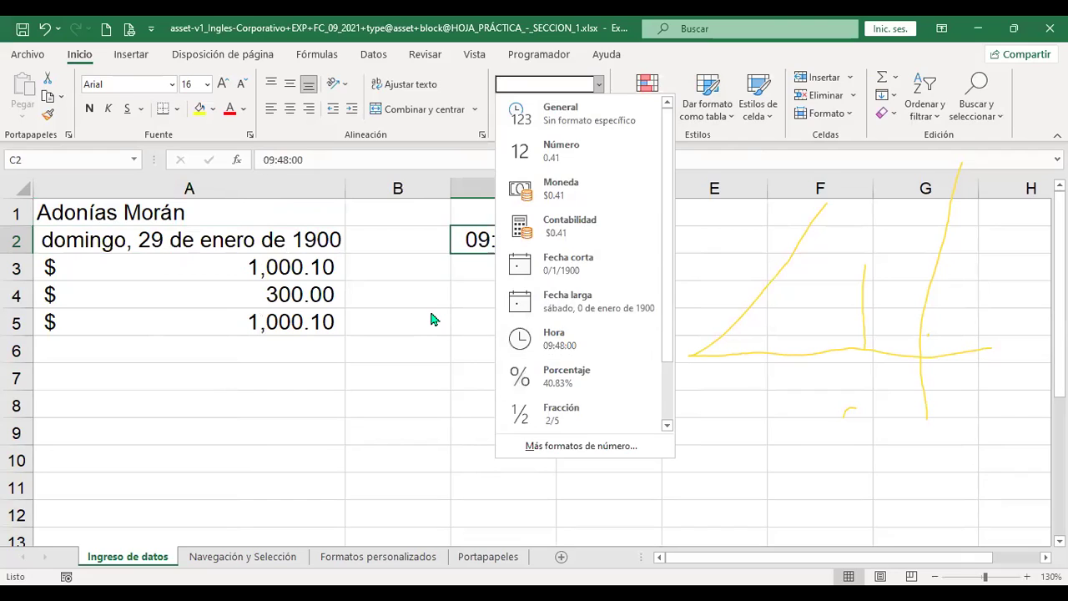
Enter 20 in C3 with the Porcentaje format so it displays 20.00%
click(501, 269)
text(20)
key(Return)
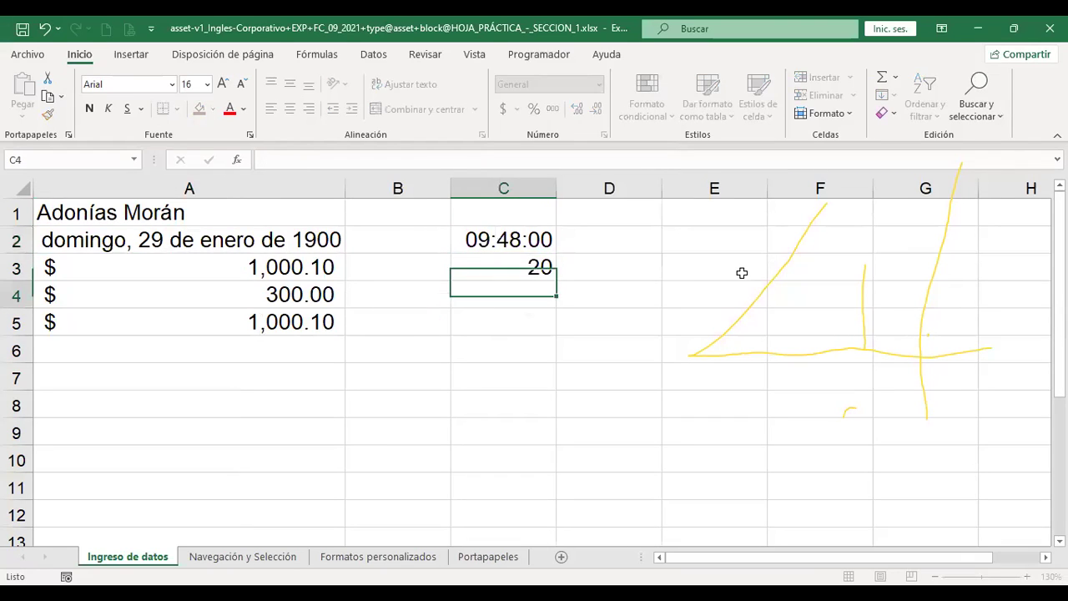
key(Up)
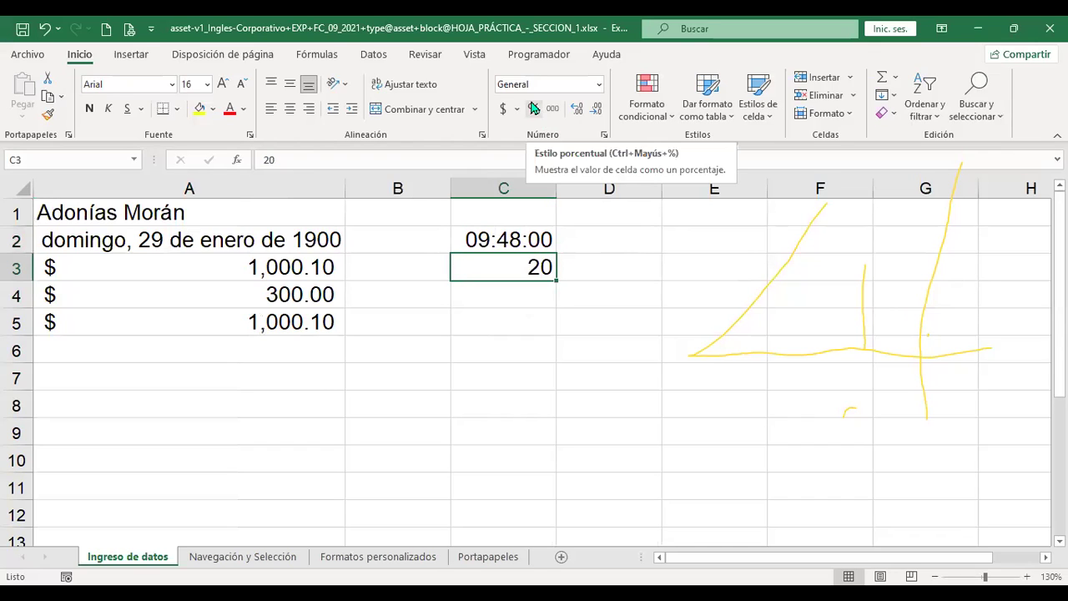
click(598, 84)
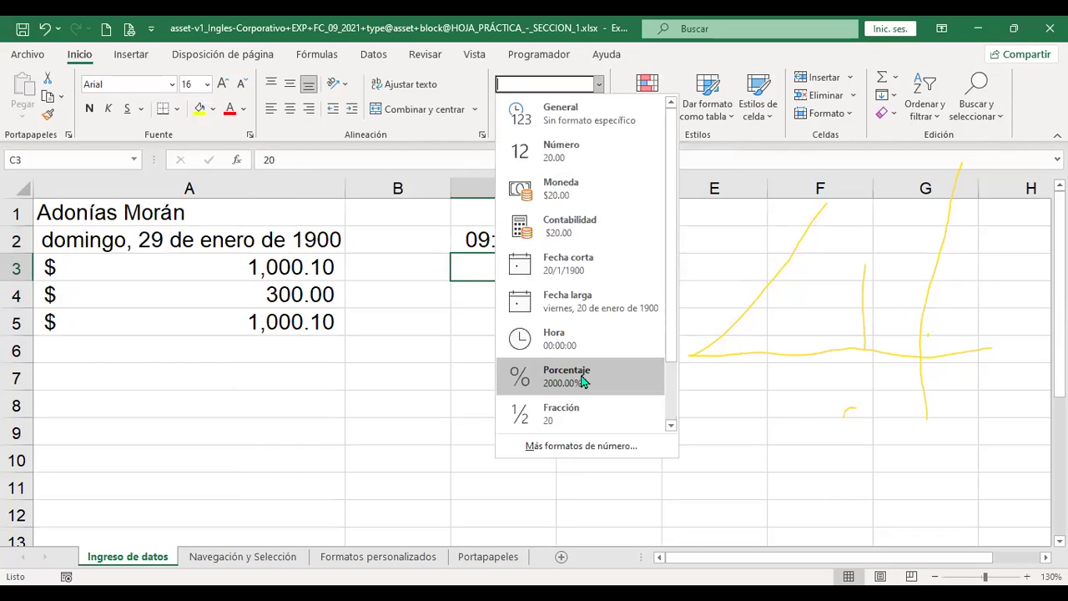
click(555, 375)
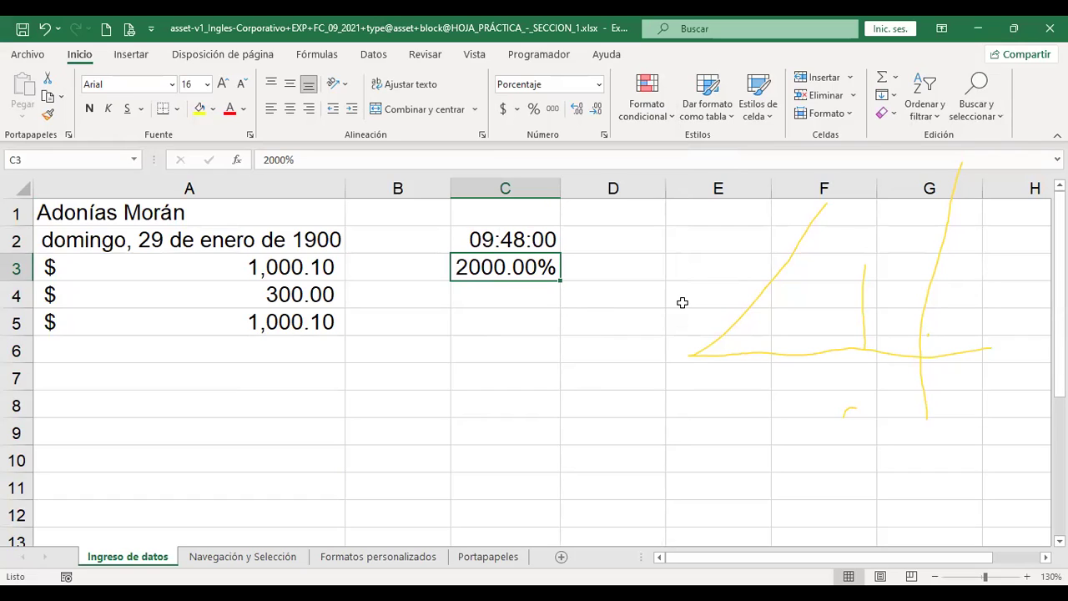
text(20)
key(Return)
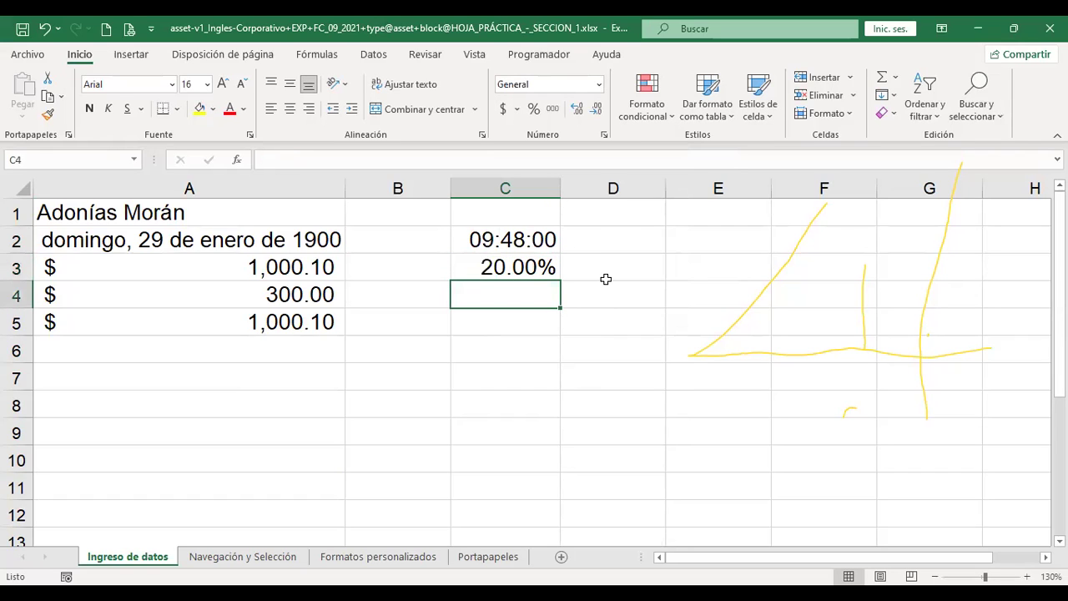
click(527, 264)
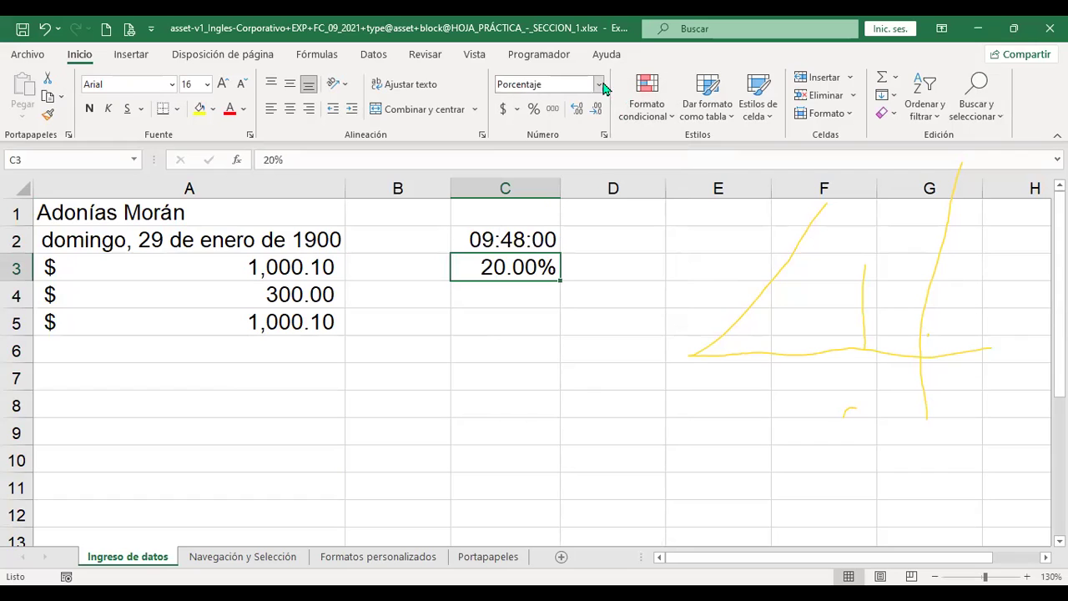
click(600, 84)
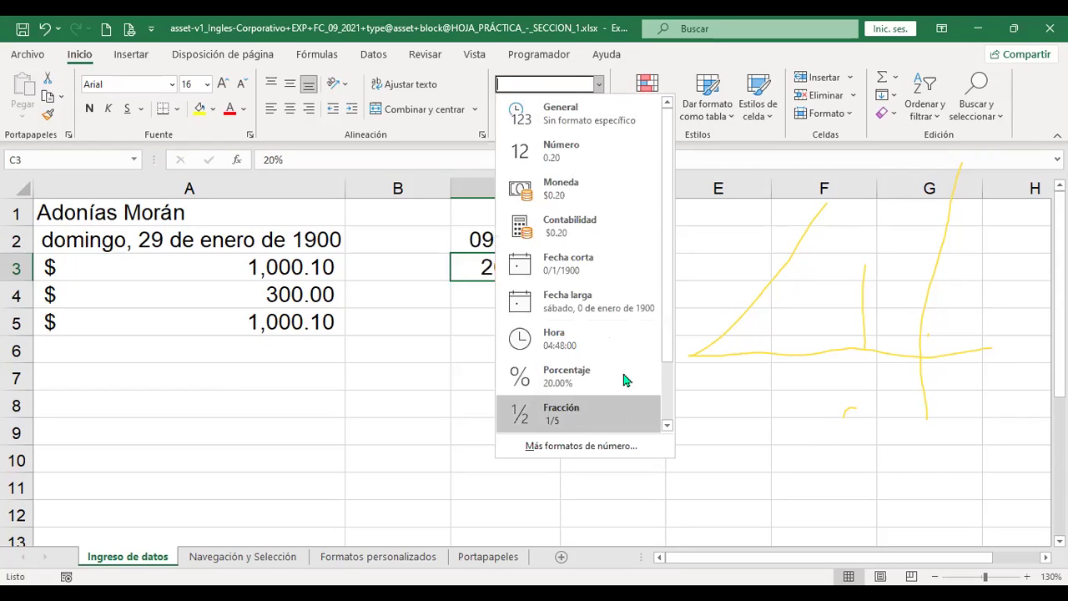
click(478, 351)
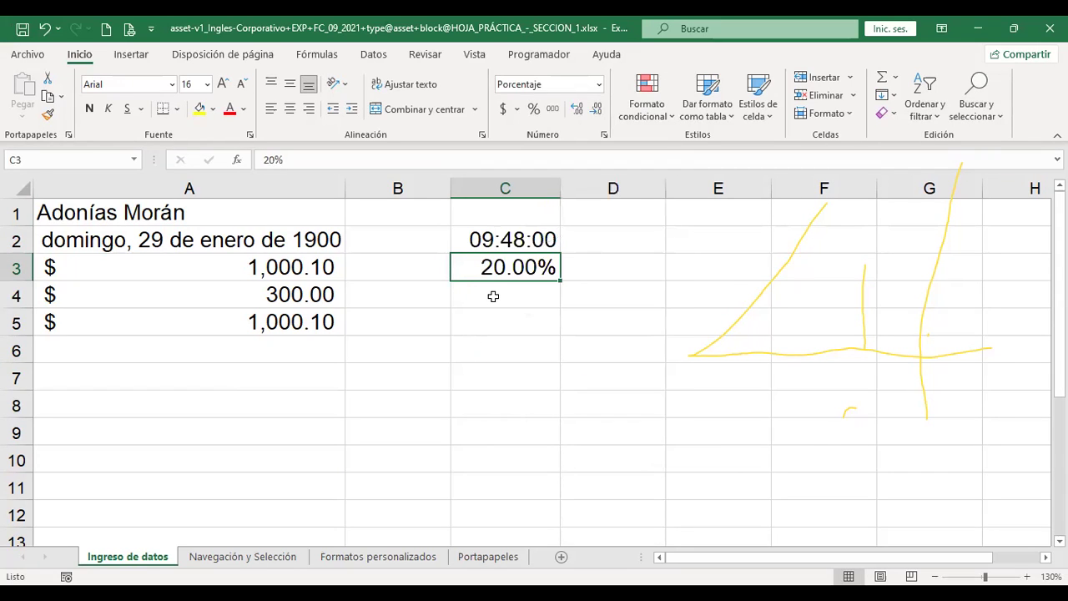
click(492, 295)
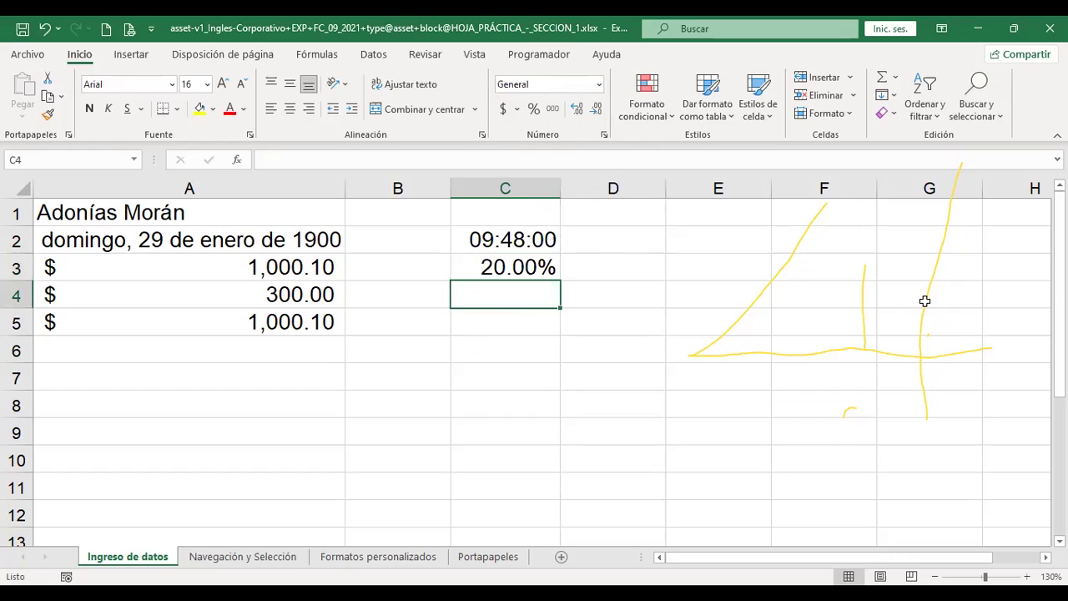
text(.75)
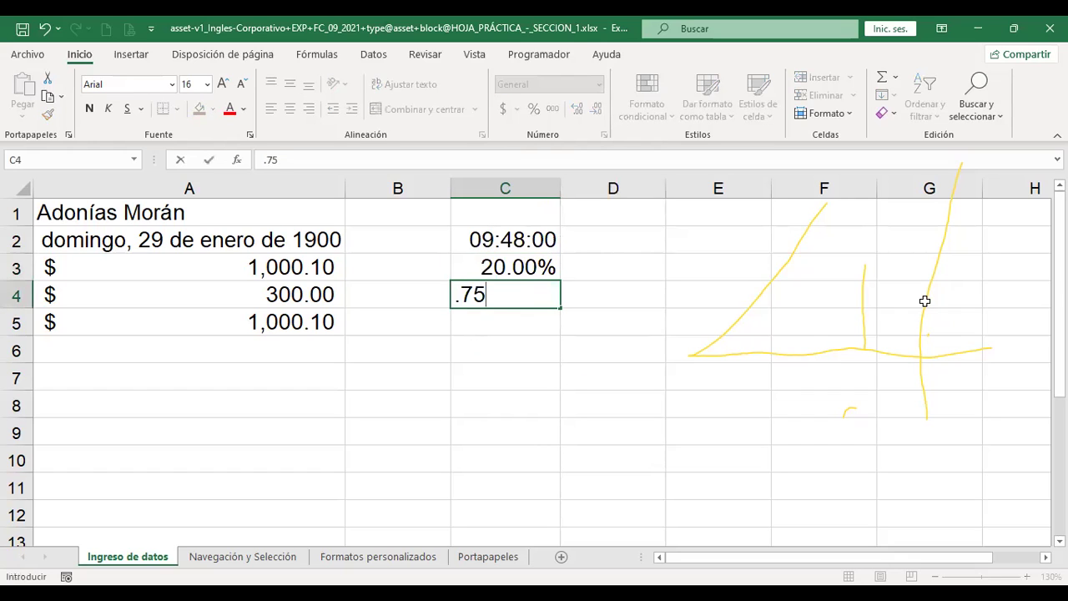
key(Return)
key(Up)
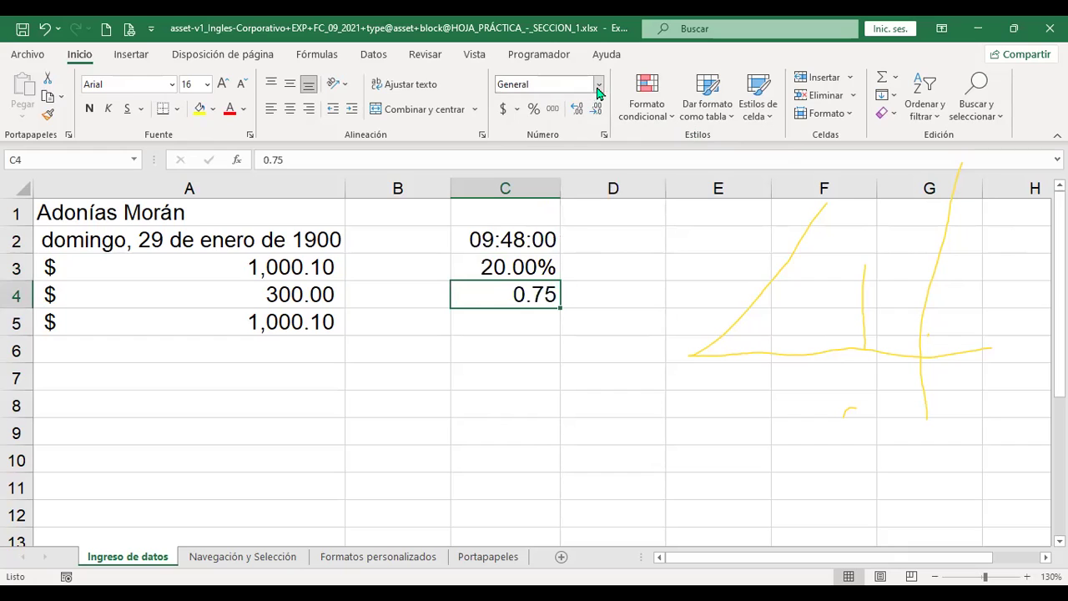
click(599, 85)
click(586, 404)
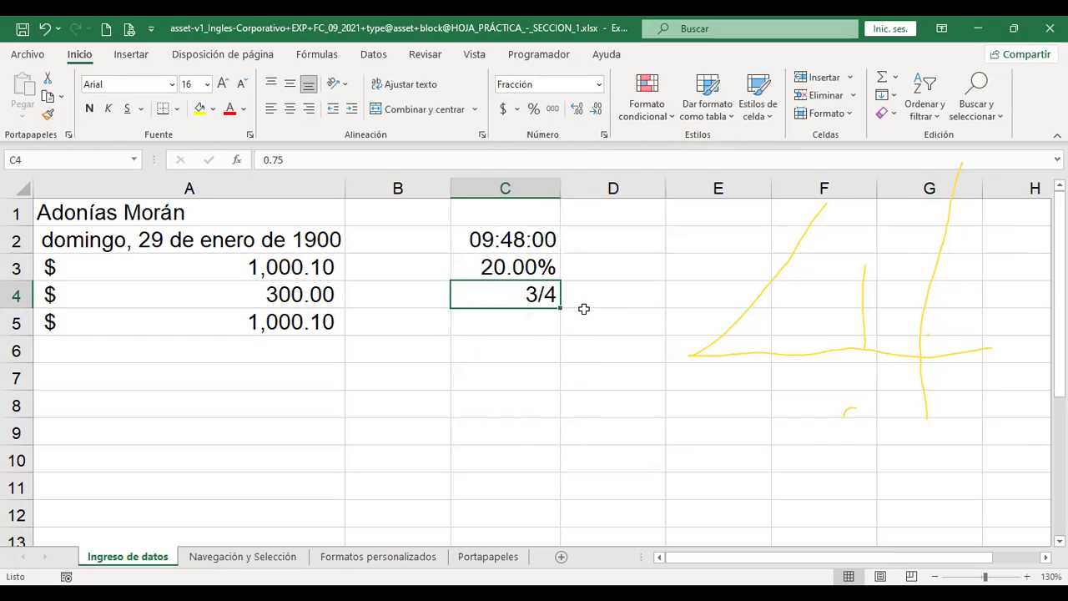
click(599, 84)
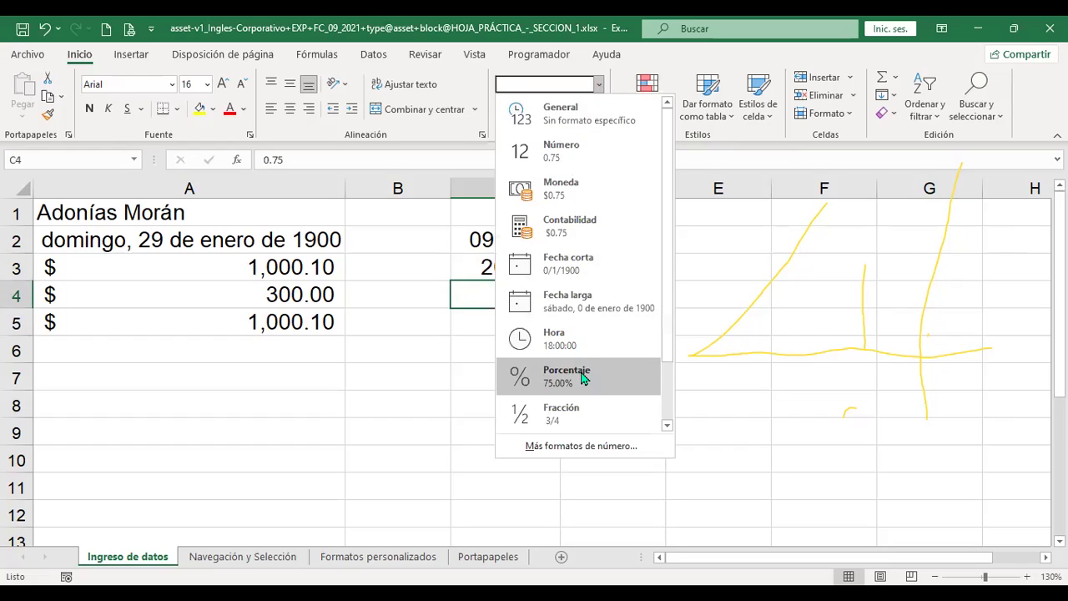
scroll(582, 377, down, 1)
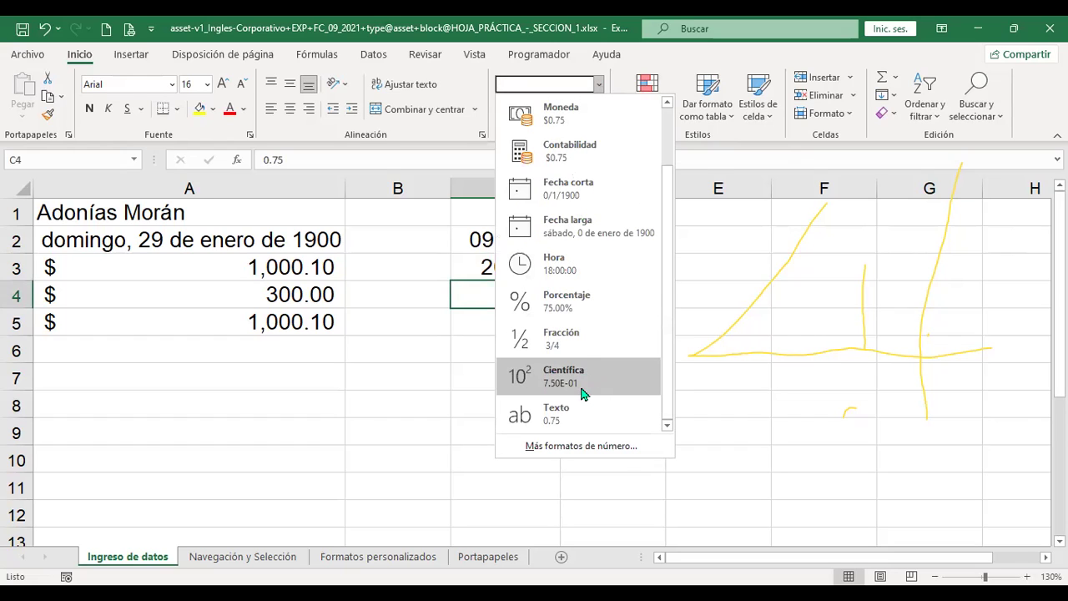
click(583, 378)
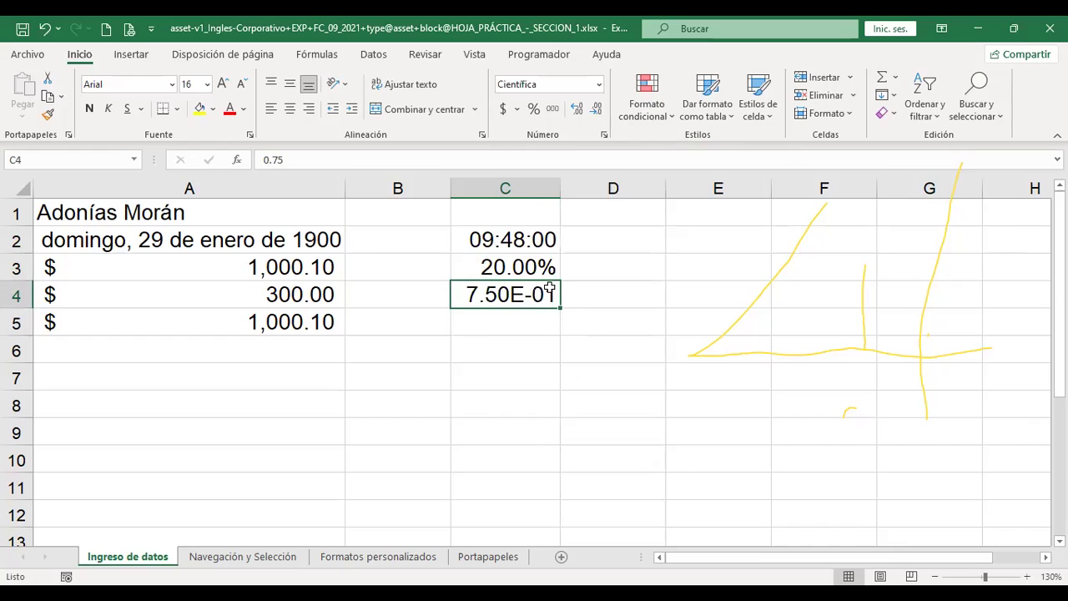
click(599, 86)
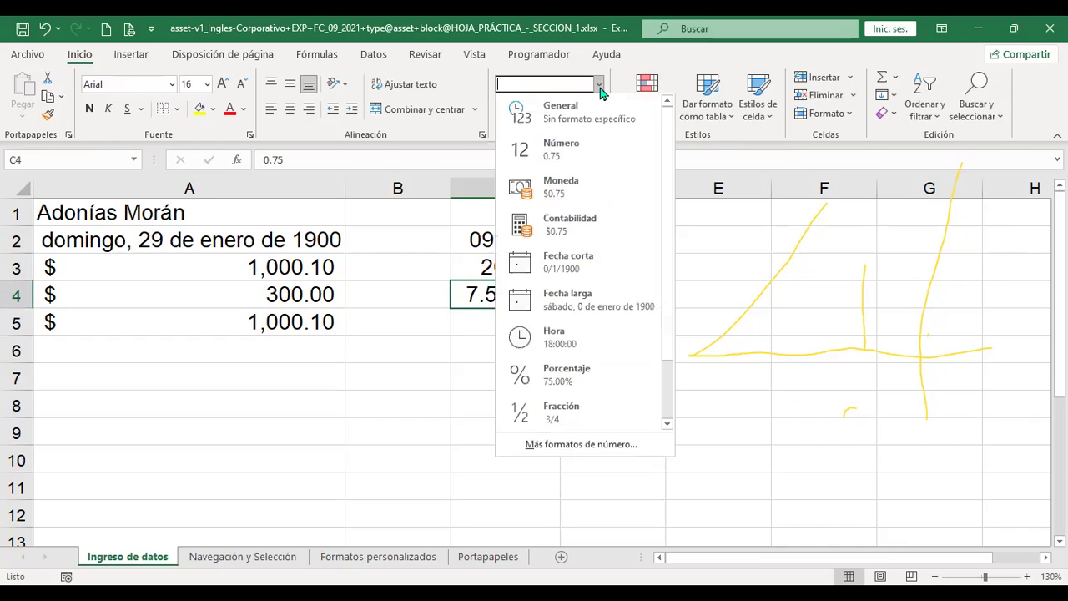
scroll(625, 422, down, 1)
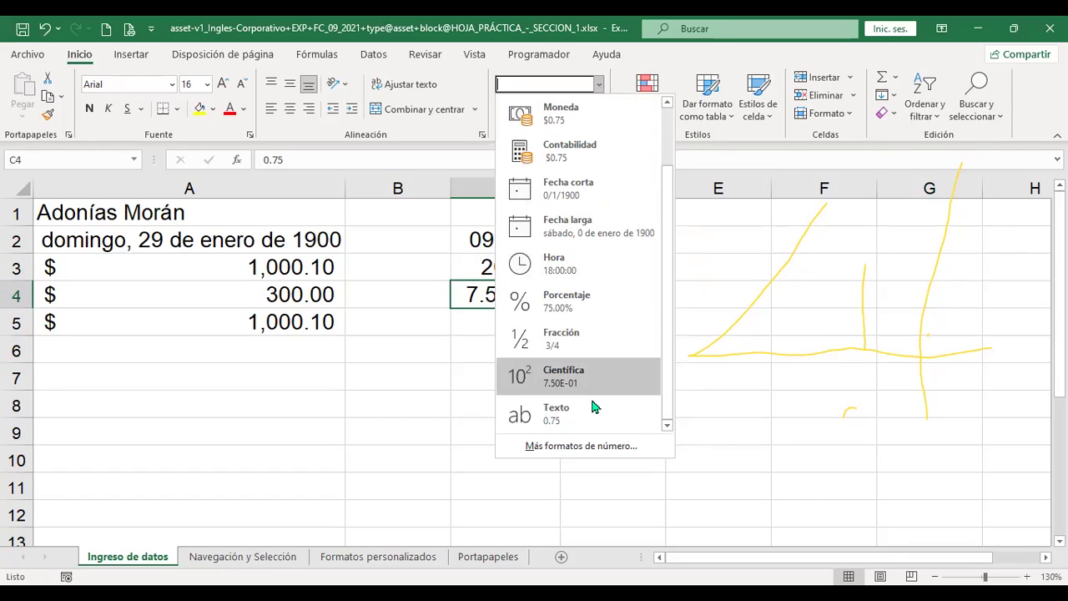
click(582, 426)
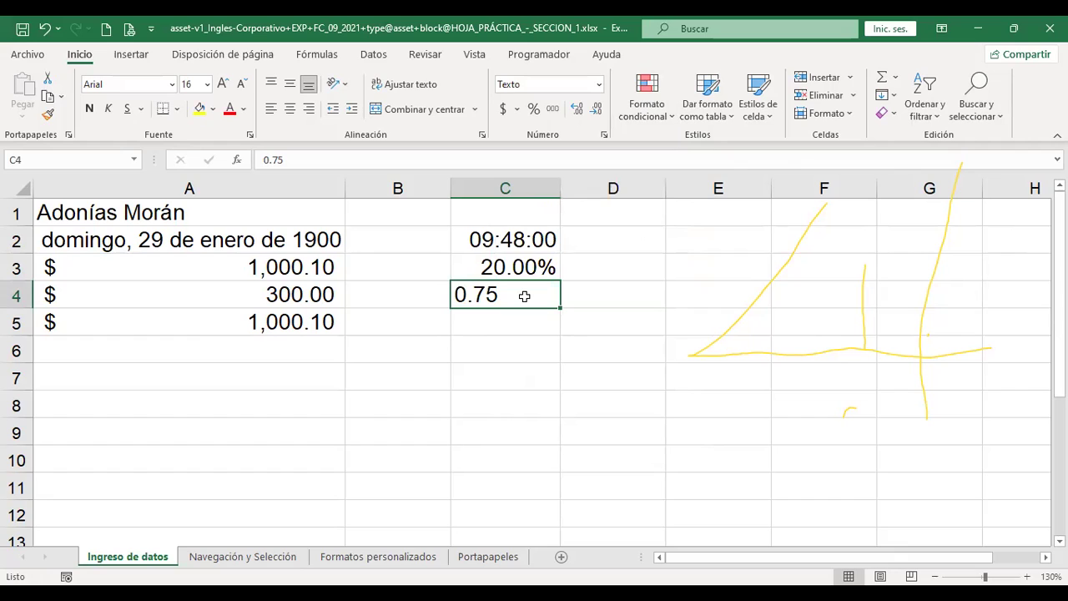
key(ctrl+z)
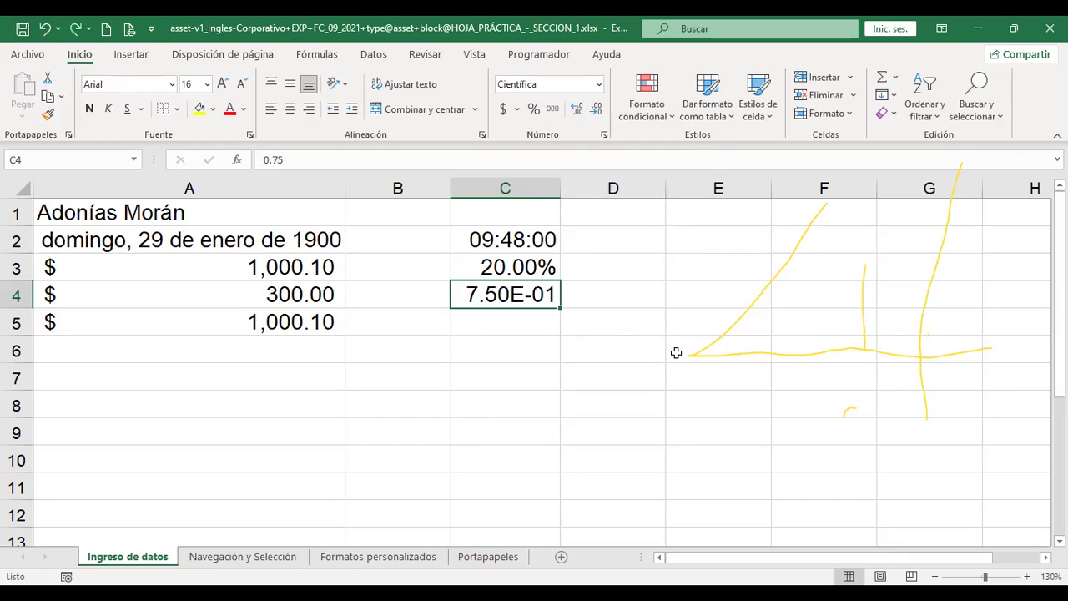
key(ctrl+z)
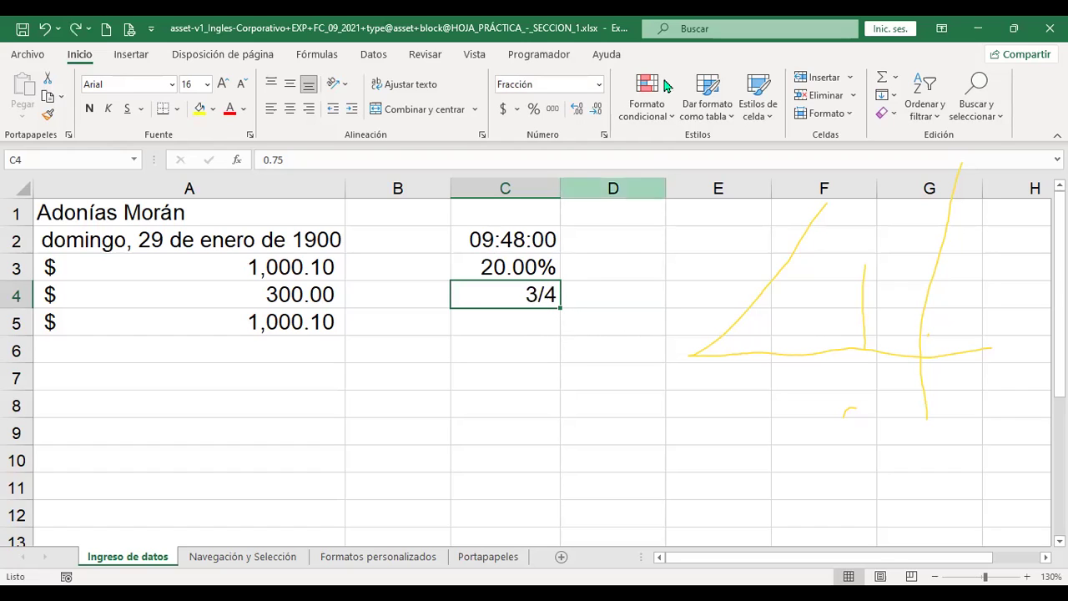
click(599, 84)
scroll(580, 348, down, 2)
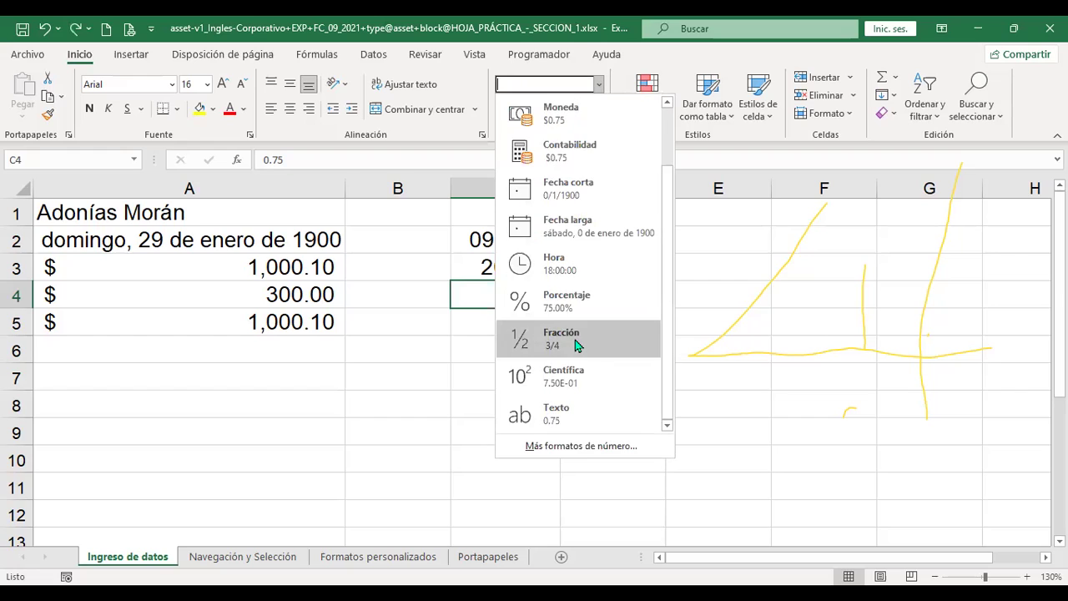
click(567, 415)
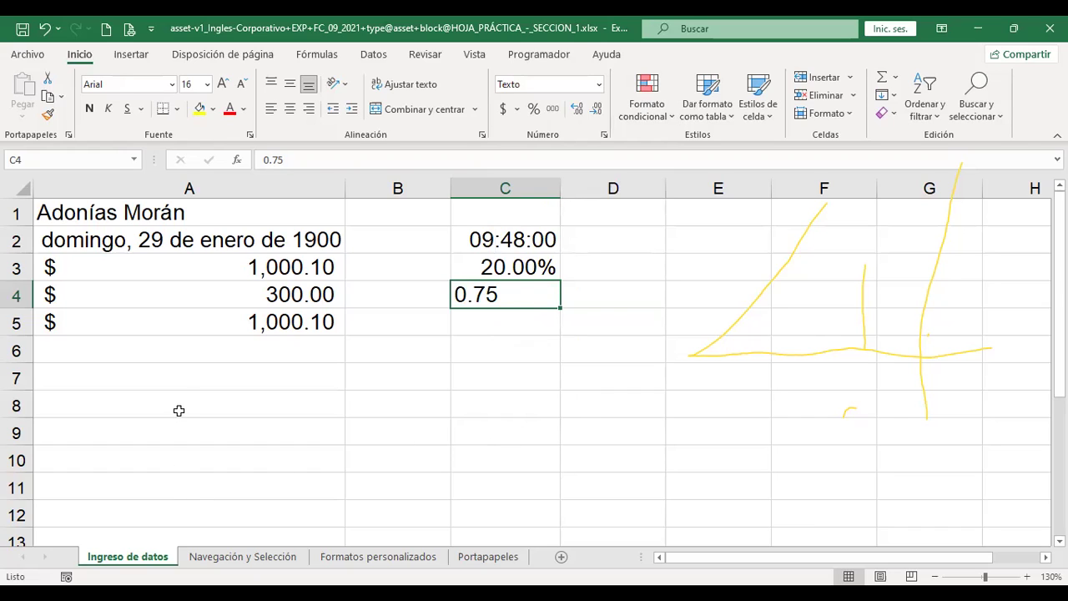
click(187, 381)
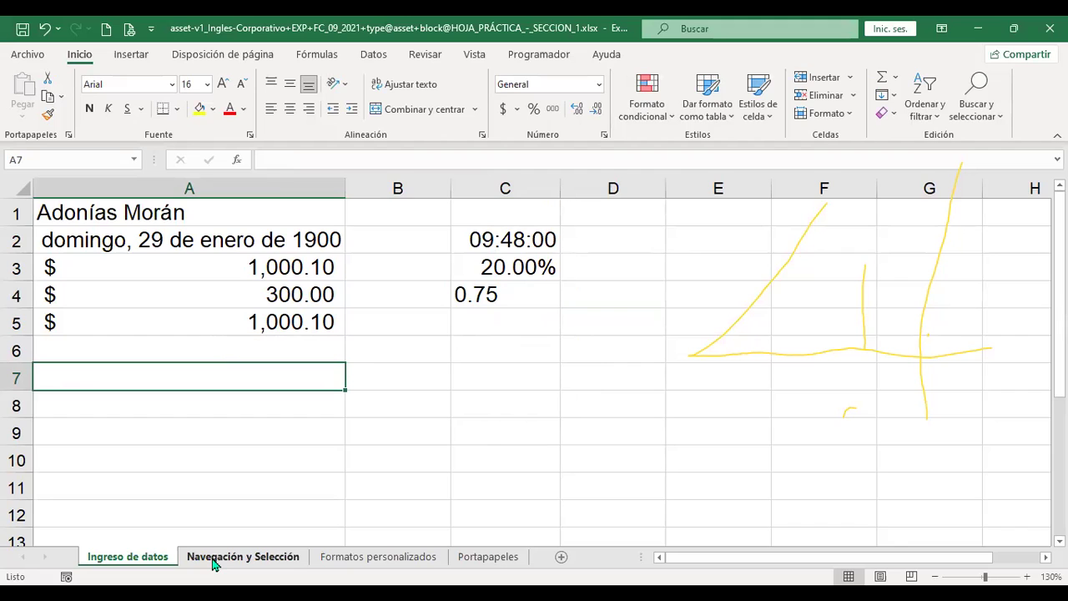
On Navegación y Selección, jump to A1, the last used cell, then row 1048576
click(214, 562)
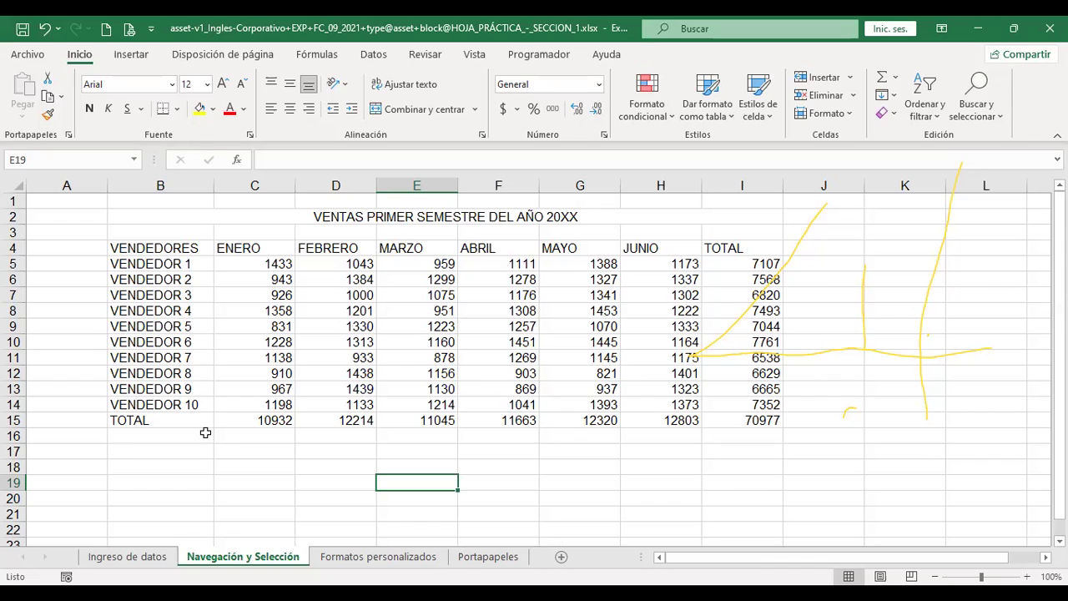
key(ctrl+Home)
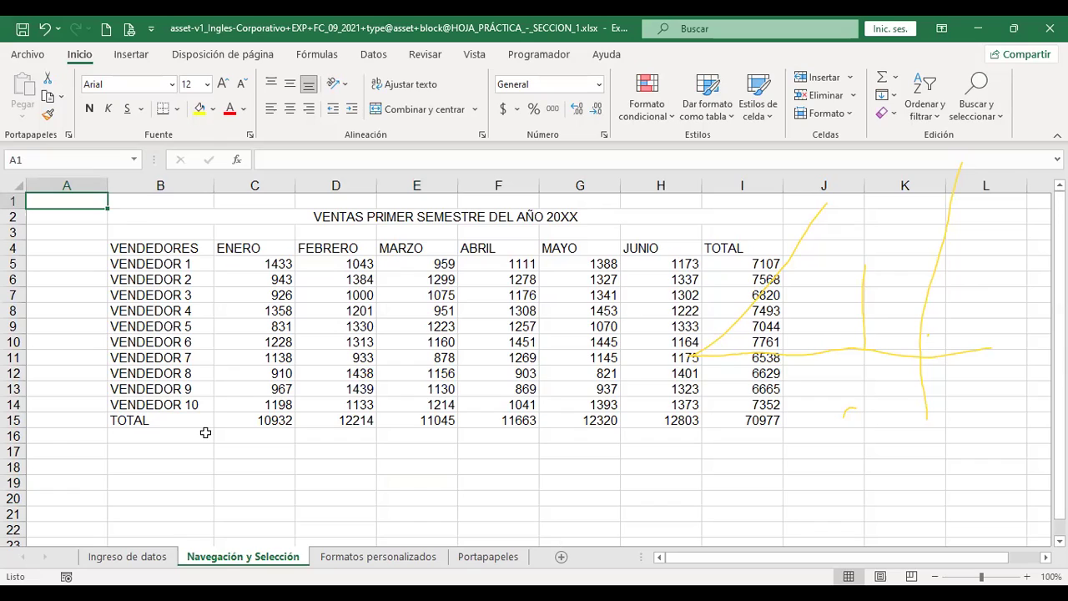
key(ctrl+End)
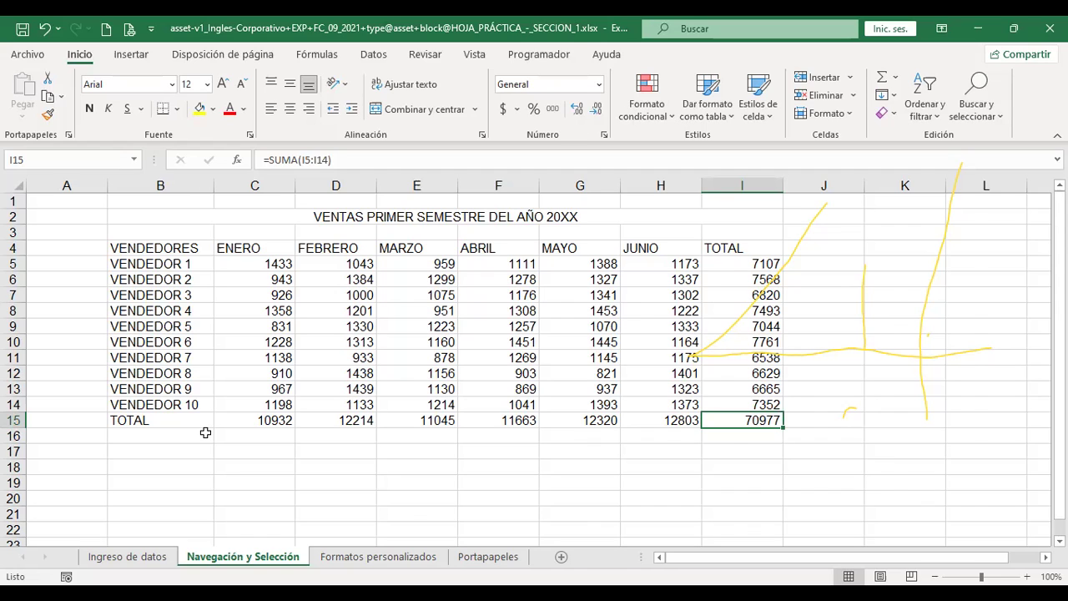
key(ctrl+Down)
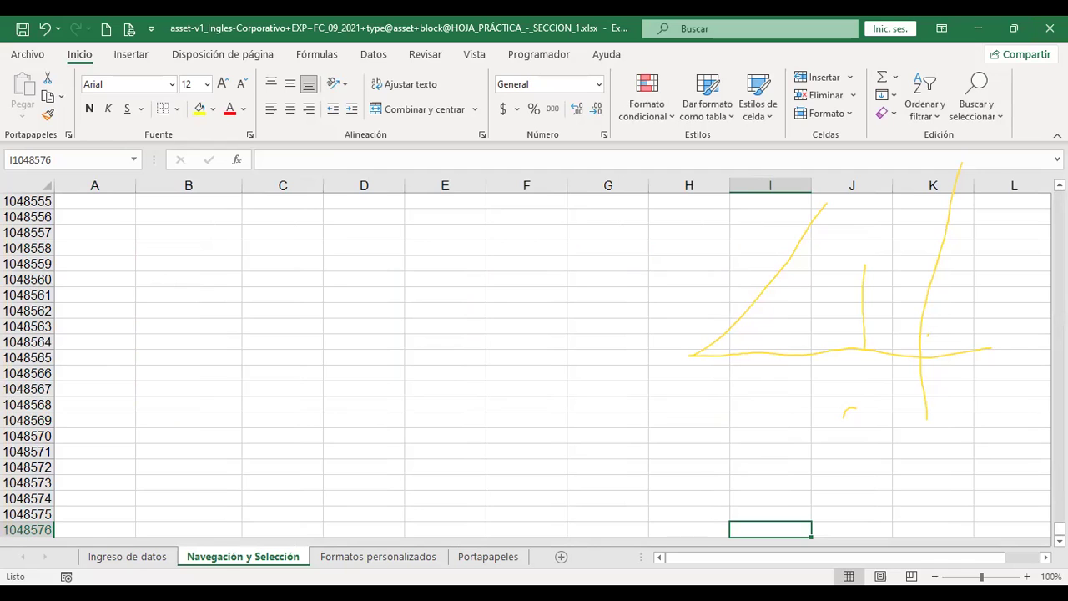
Jump from A1 to the last column XFD1, back to A1, then to Formatos personalizados
scroll(526, 367, up, 20)
scroll(525, 368, up, 20)
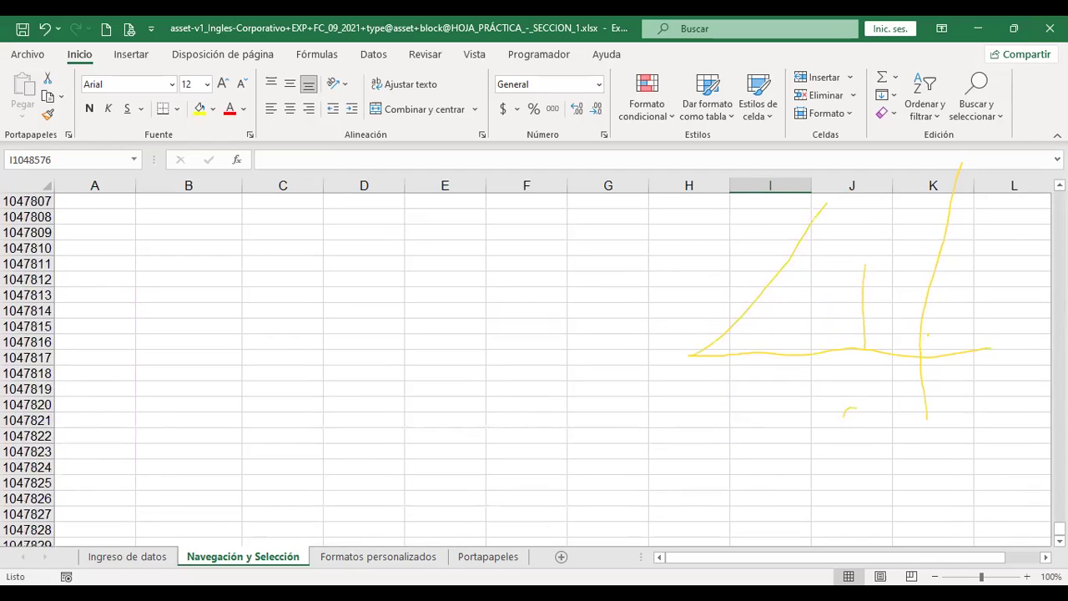
click(633, 279)
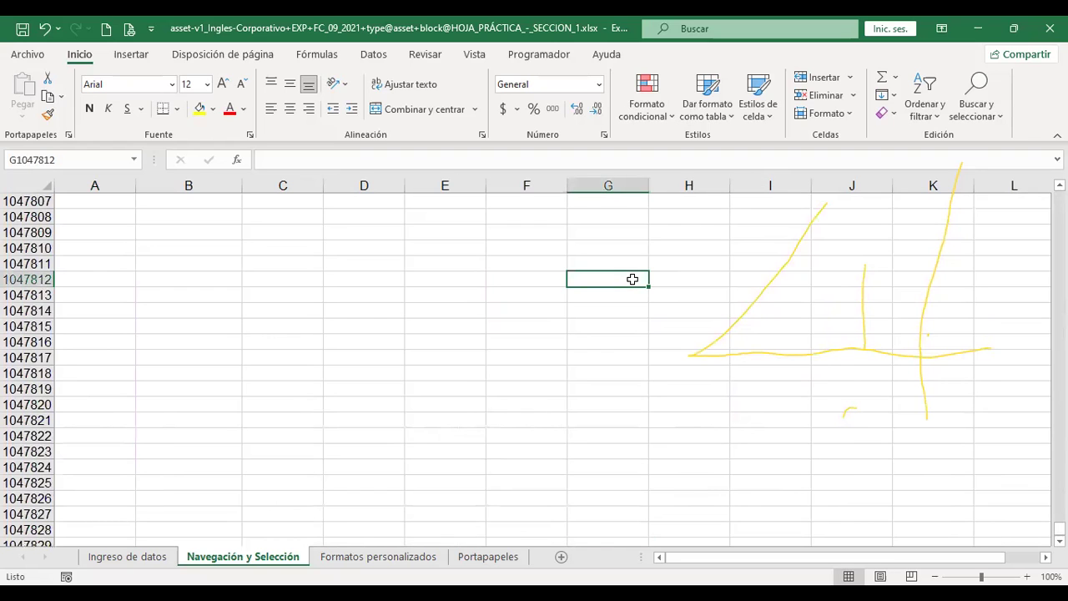
key(ctrl+Home)
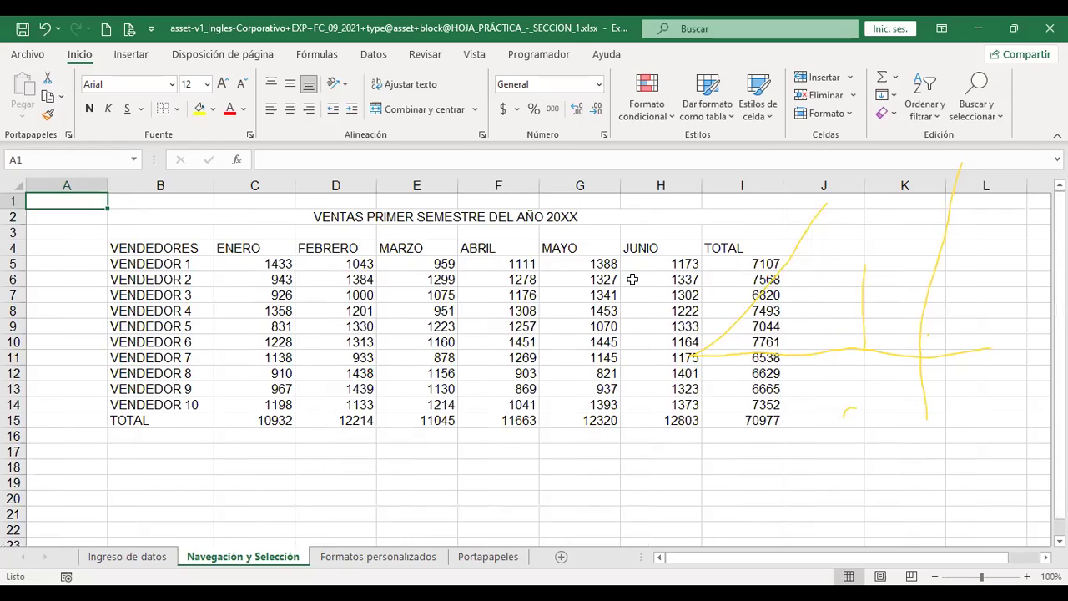
key(ctrl+Right)
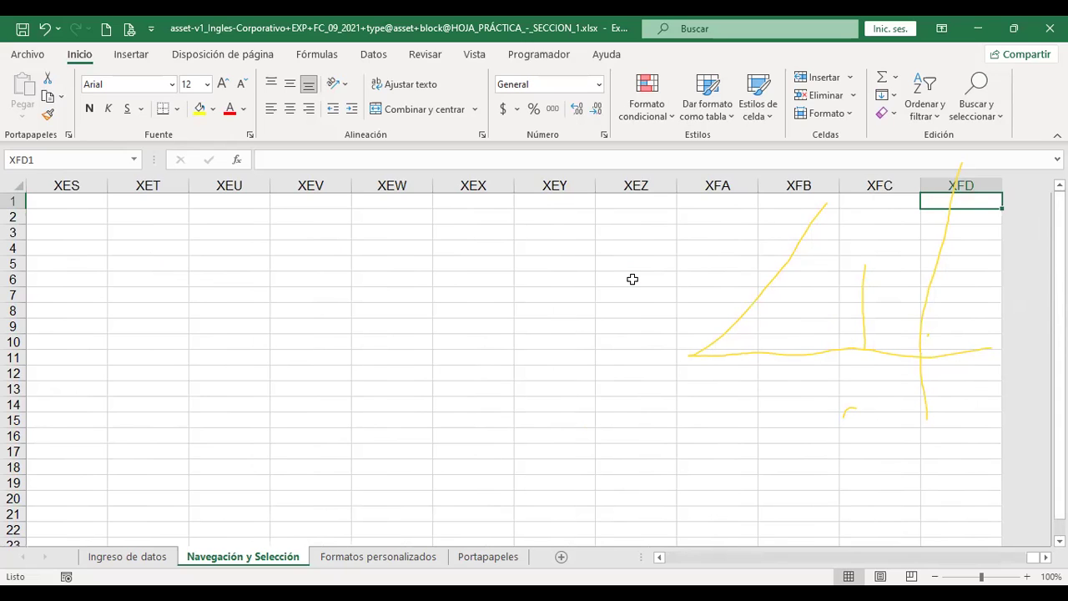
key(ctrl+Home)
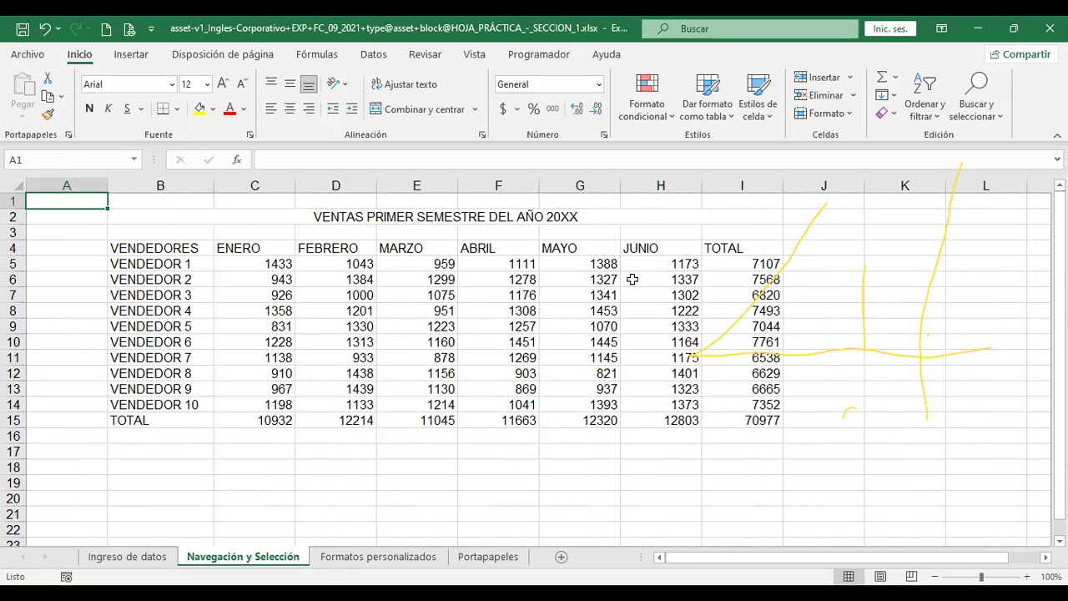
key(ctrl+Page_Down)
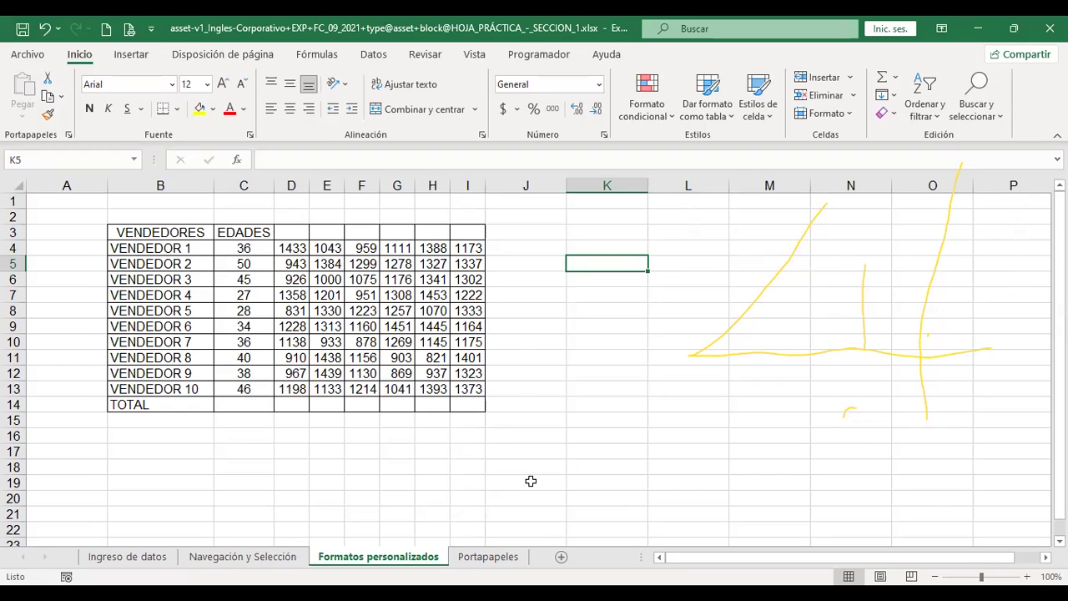
Cycle back and forth through the sheet tabs with Ctrl+Page Up/Down, ending on Navegación y Selección
key(ctrl+Page_Up)
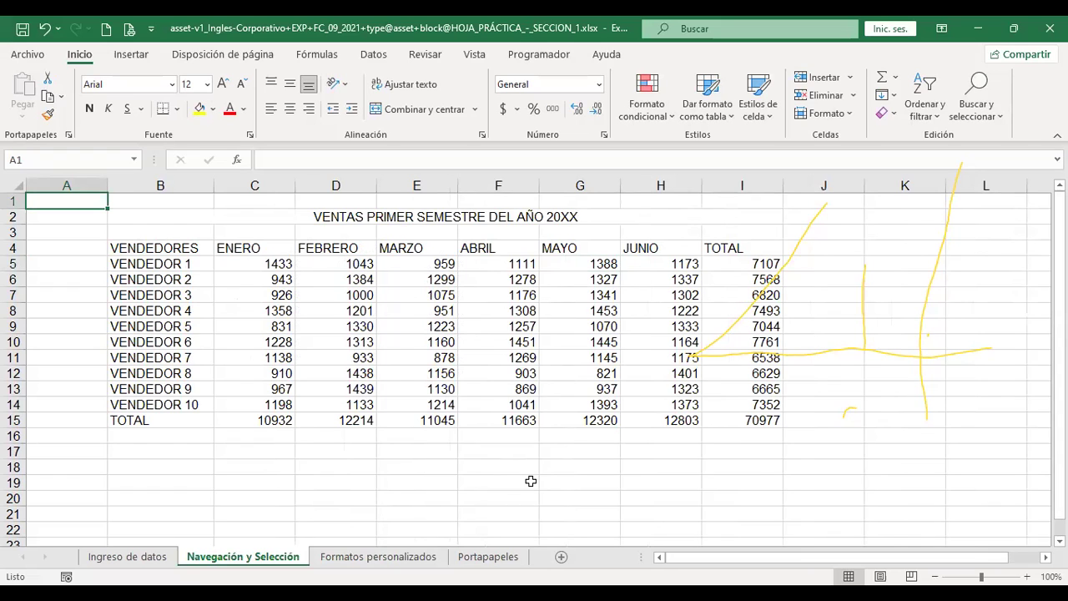
key(ctrl+Page_Down)
key(ctrl+Page_Down)
key(ctrl+Page_Up)
key(ctrl+Page_Up)
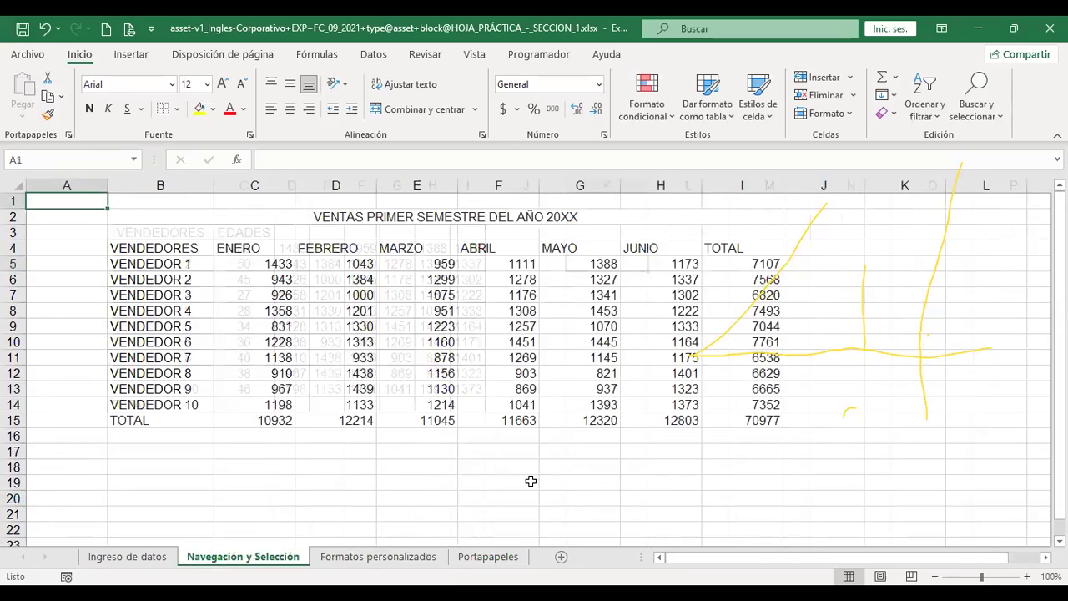
key(ctrl+Page_Up)
key(ctrl+Page_Down)
key(ctrl+Page_Down)
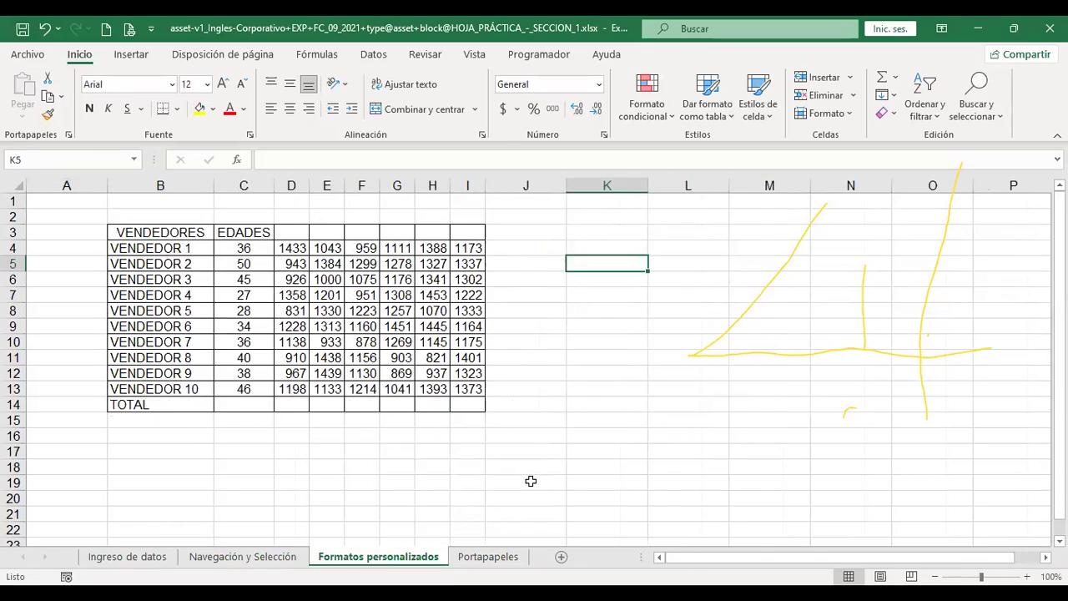
key(ctrl+Page_Up)
key(ctrl+Page_Up)
key(ctrl+Page_Down)
key(ctrl+Page_Down)
key(ctrl+Page_Down)
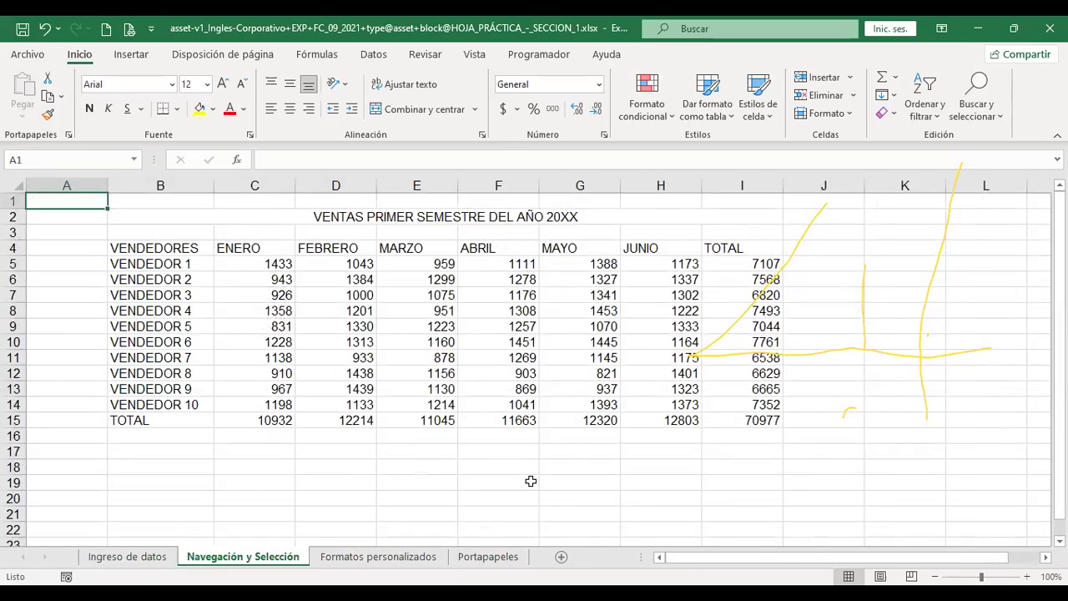
key(ctrl+Page_Up)
key(ctrl+Page_Up)
click(365, 218)
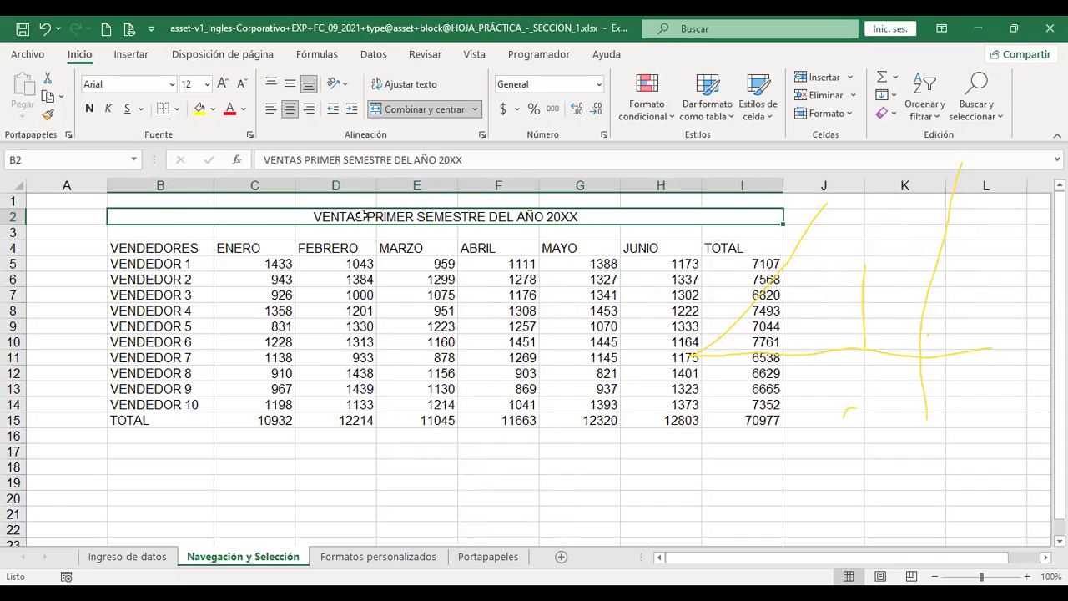
click(190, 248)
drag(189, 250, 188, 404)
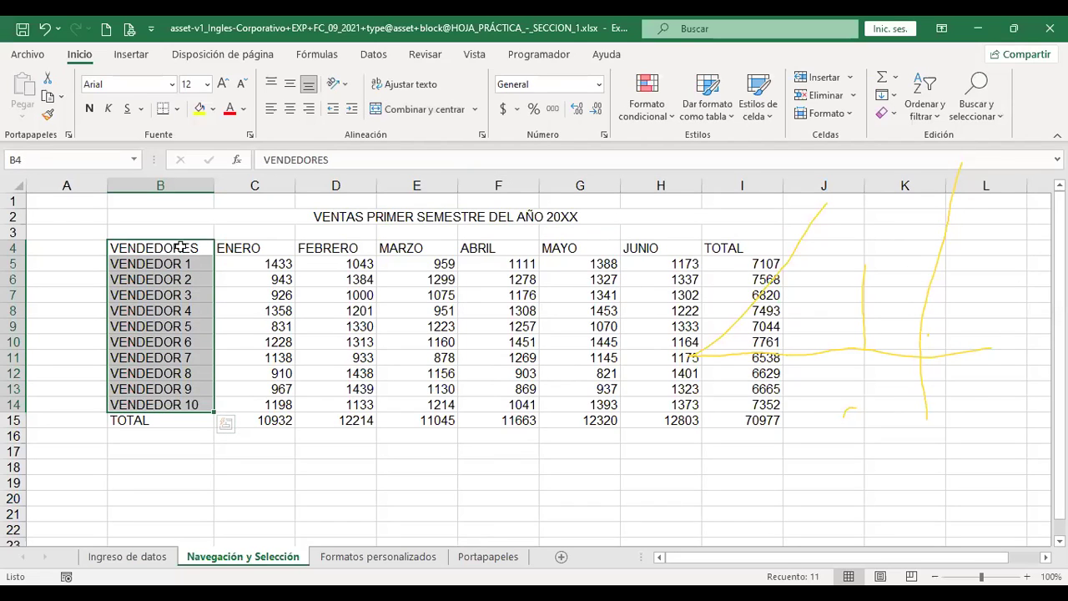
drag(181, 247, 271, 405)
drag(163, 247, 315, 398)
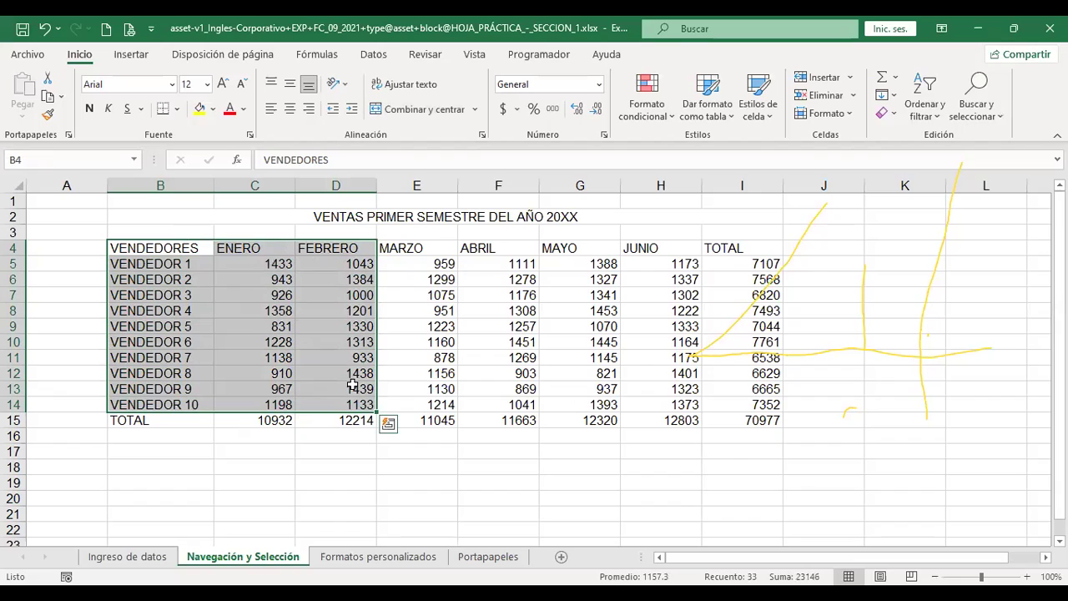
drag(187, 247, 183, 404)
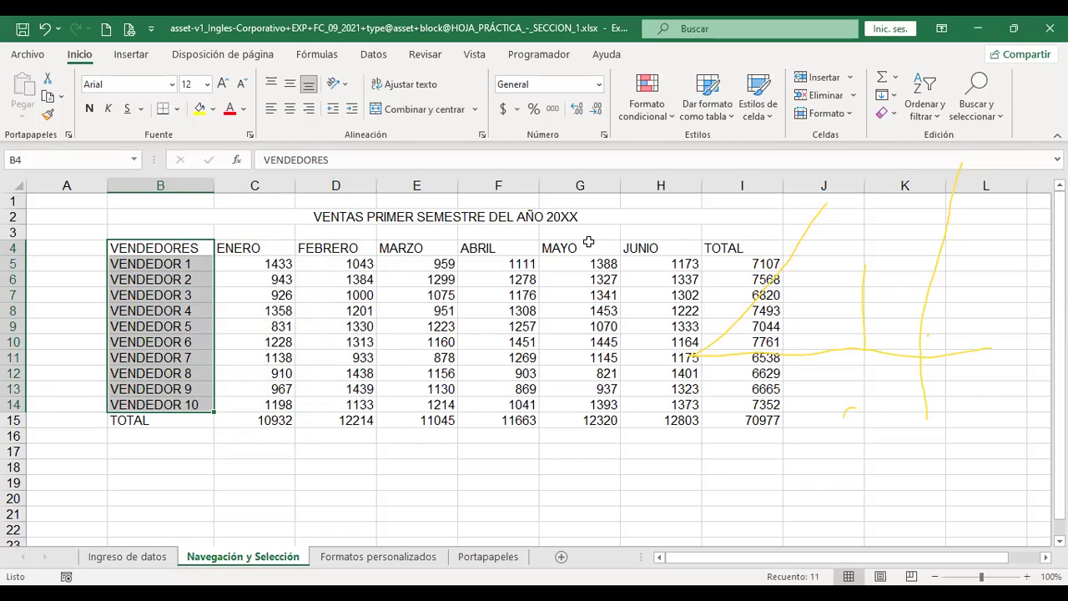
drag(587, 248, 584, 403)
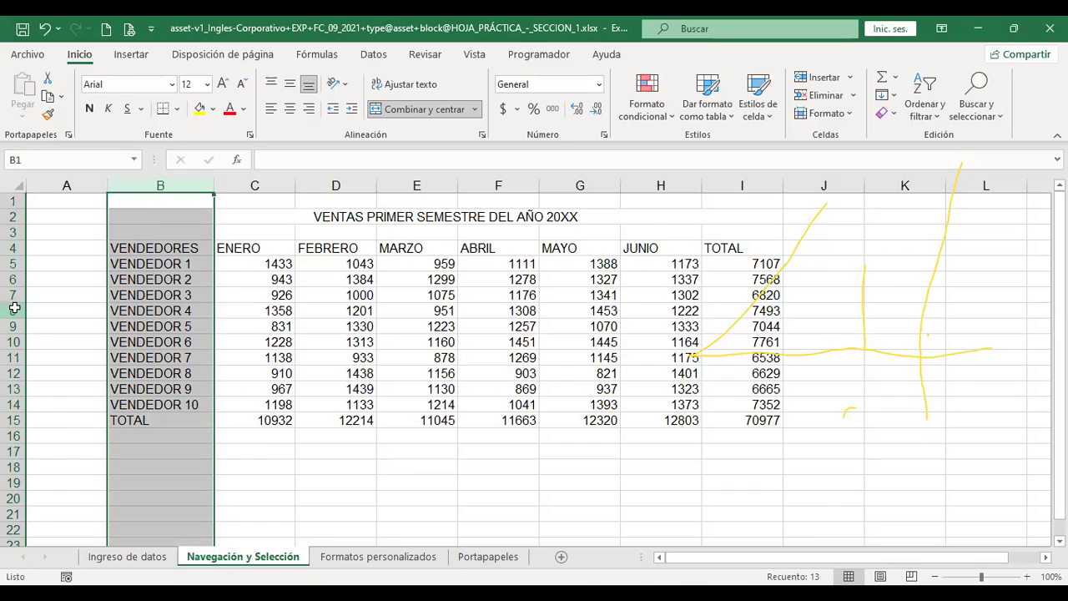
Select the VENDEDOR 4 row, then rows 8–11, then rows VENDEDOR 4 and VENDEDOR 8 together
click(11, 311)
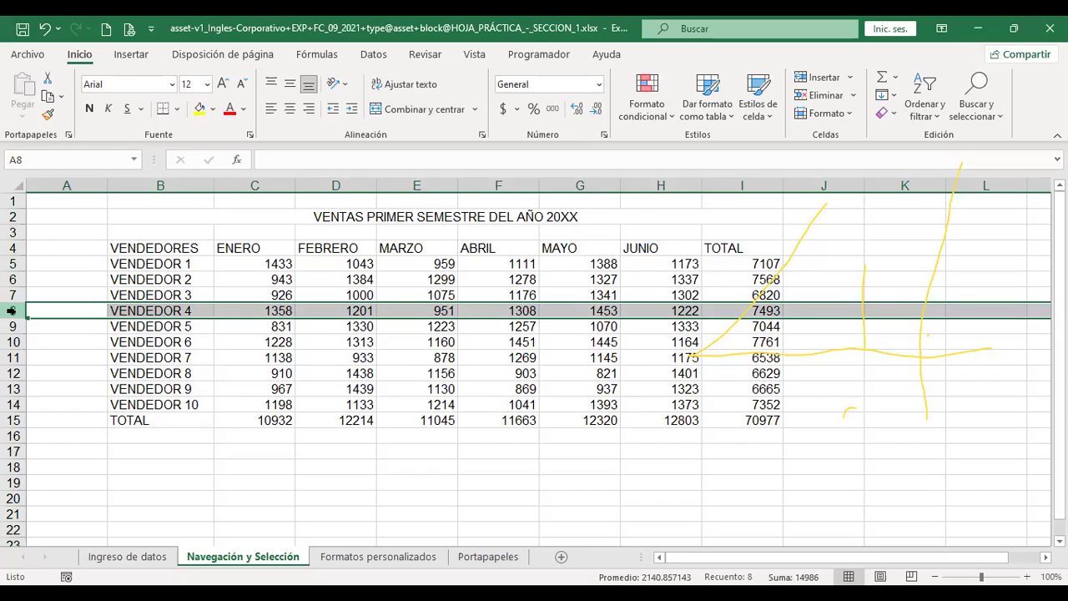
drag(11, 310, 12, 357)
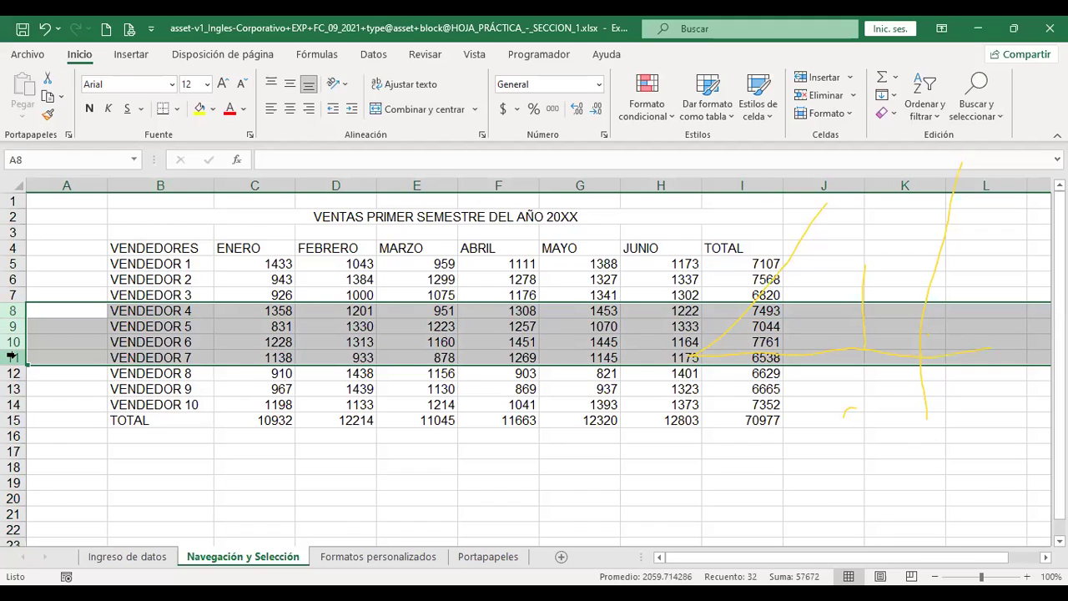
click(12, 311)
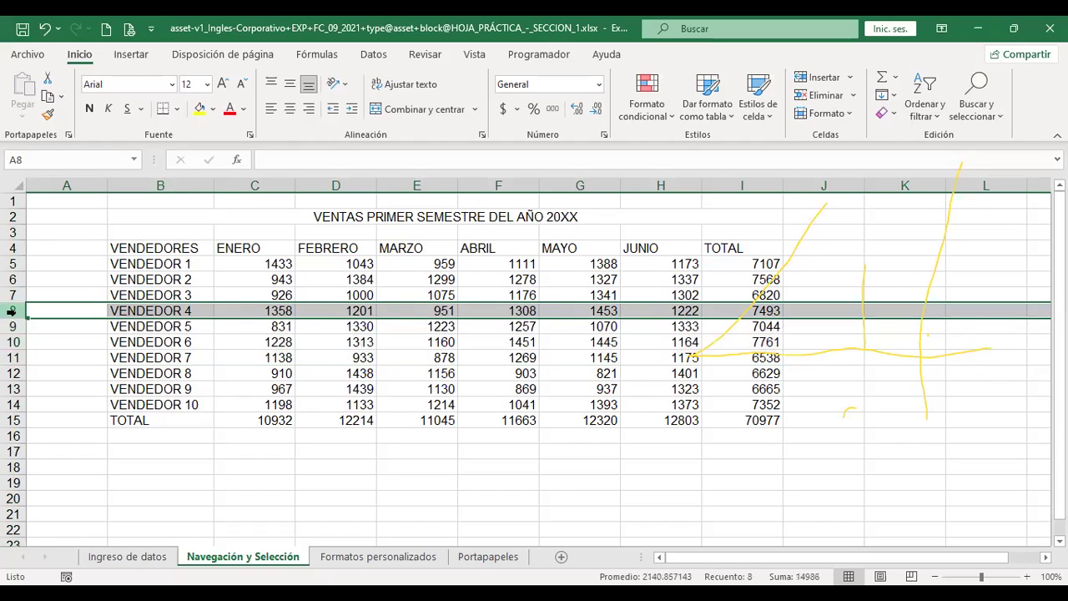
ctrl+click(14, 374)
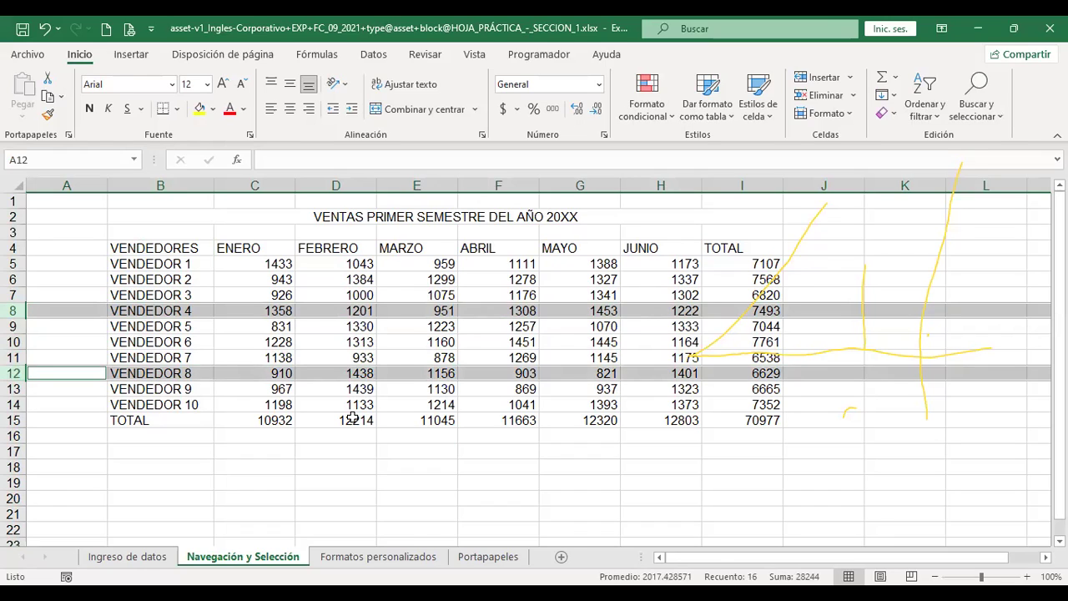
key(ctrl+Page_Down)
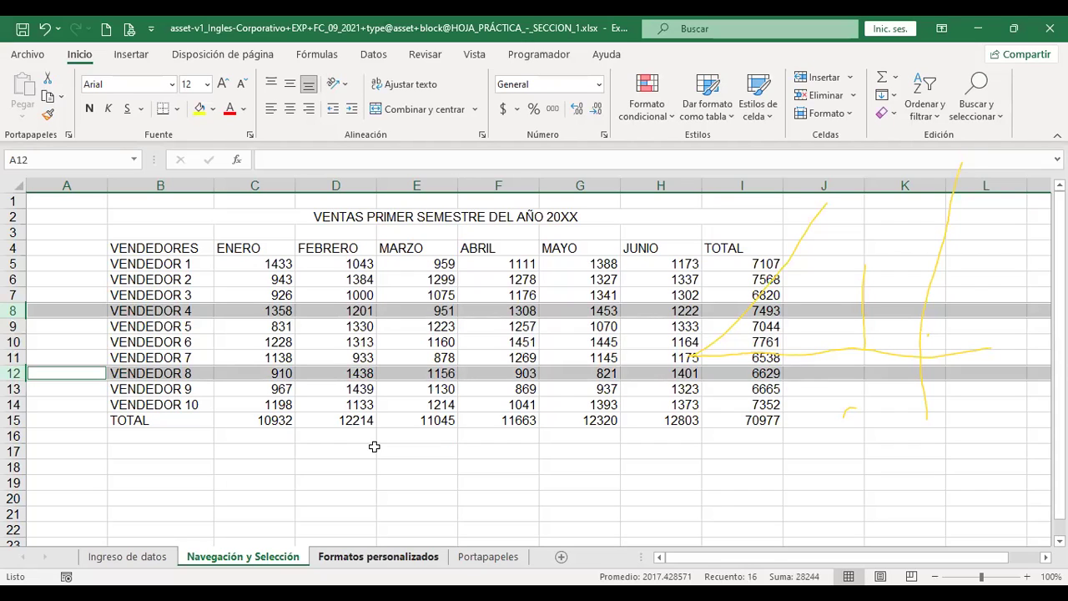
Select the entire worksheet, clear the selection, and move to Formatos personalizados
click(441, 432)
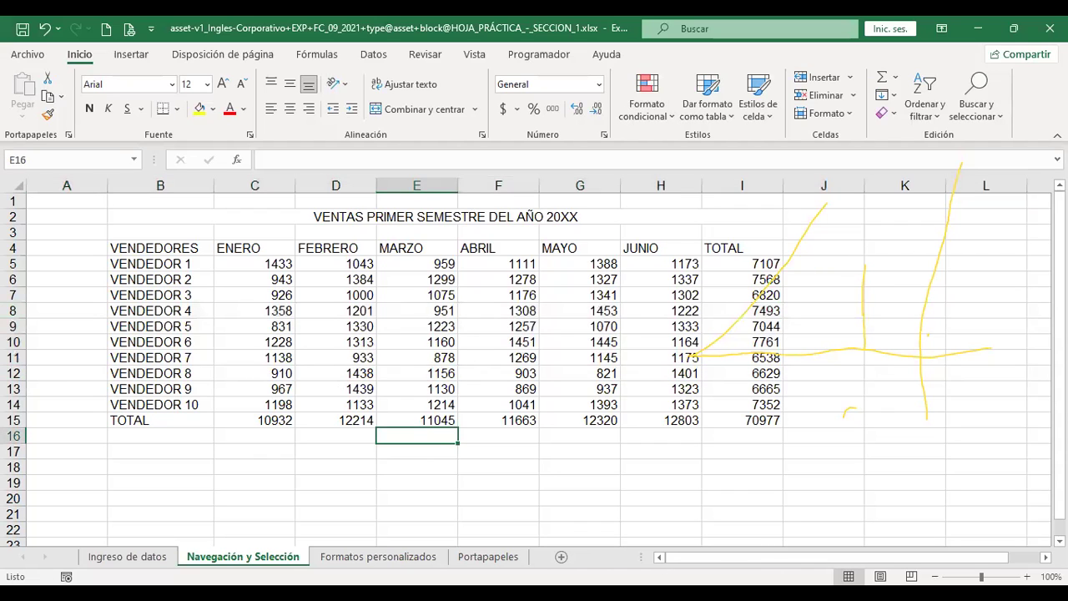
click(17, 179)
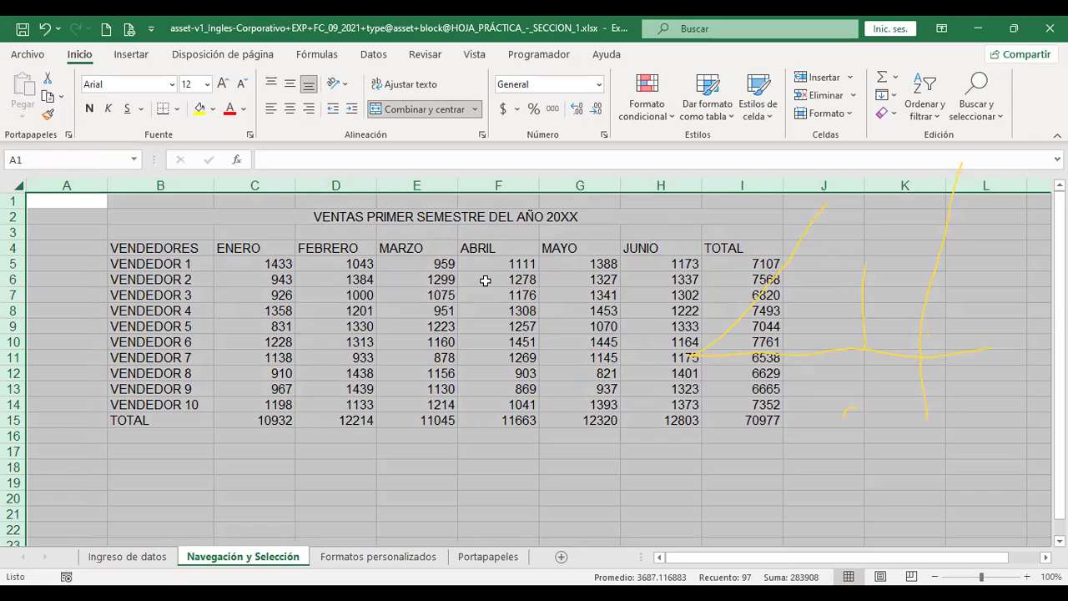
click(437, 439)
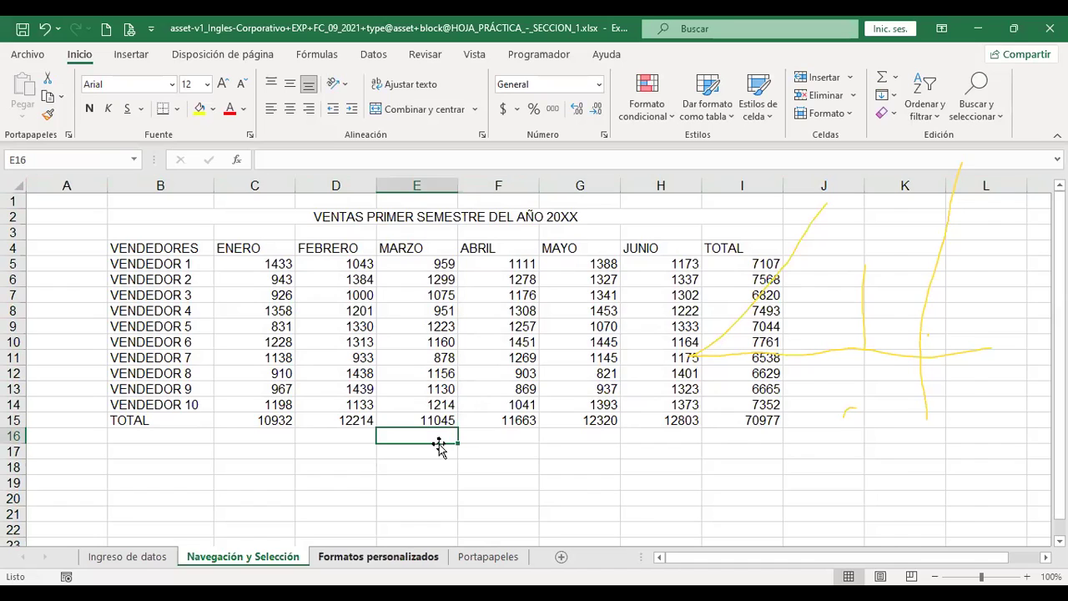
key(ctrl+Page_Down)
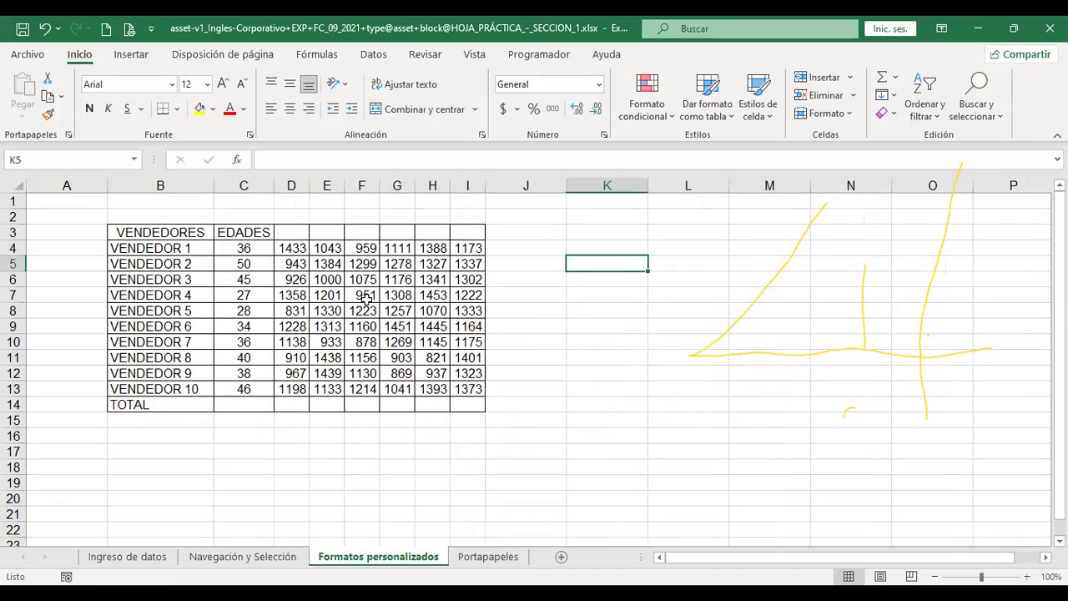
Uncheck Líneas de cuadrícula on Navegación y Selección and then on Formatos personalizados
click(250, 557)
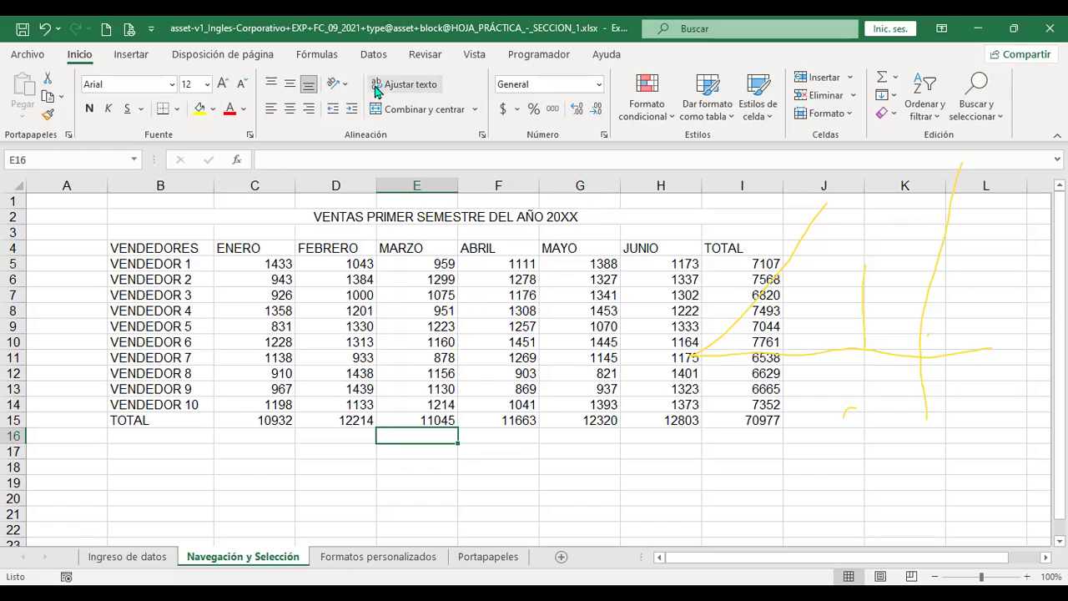
click(475, 53)
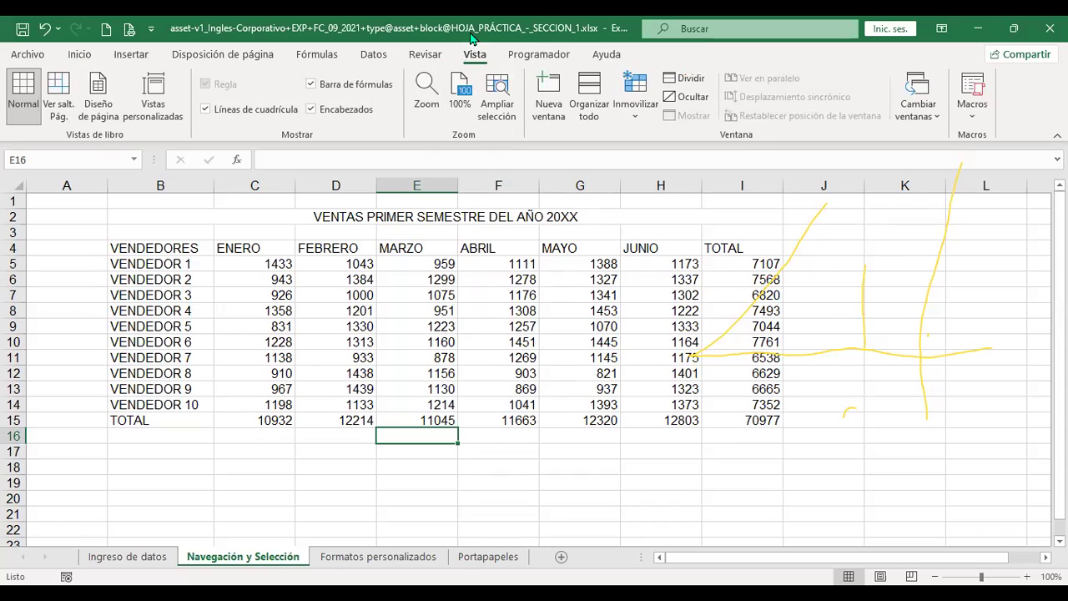
click(206, 111)
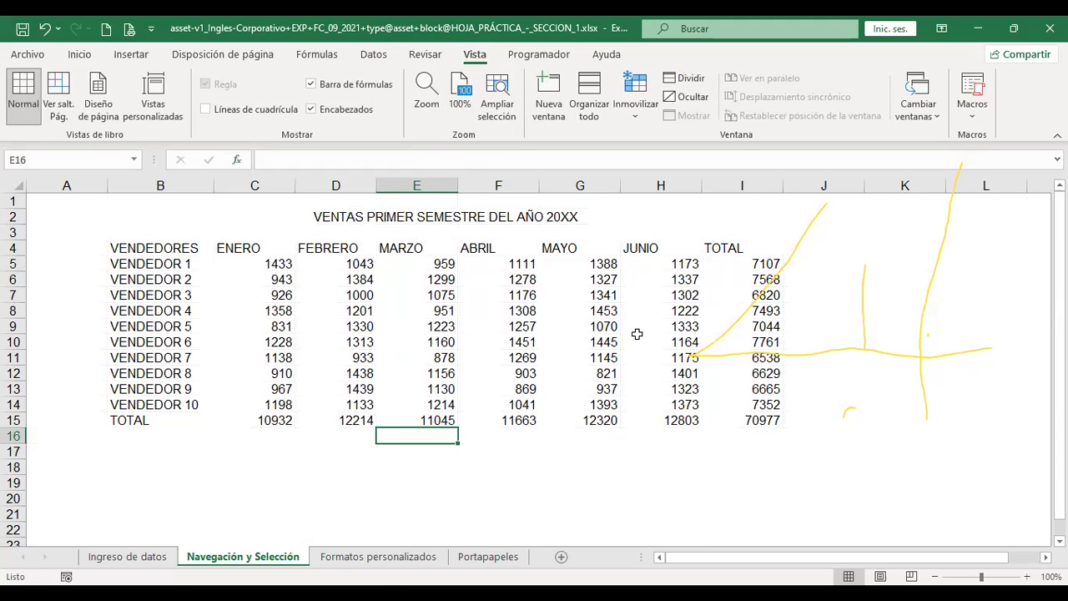
click(385, 562)
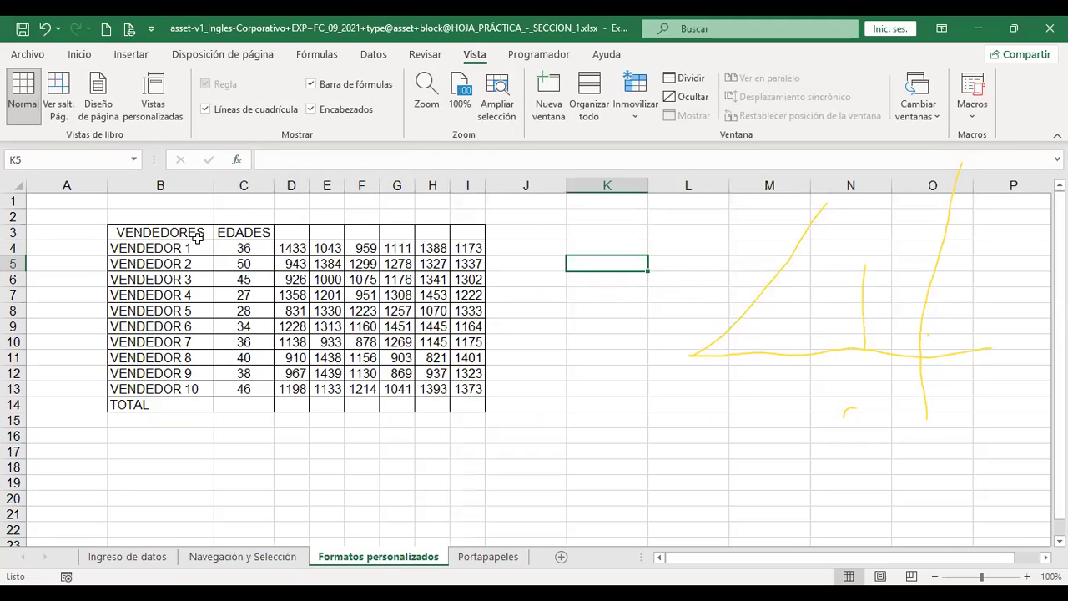
click(204, 110)
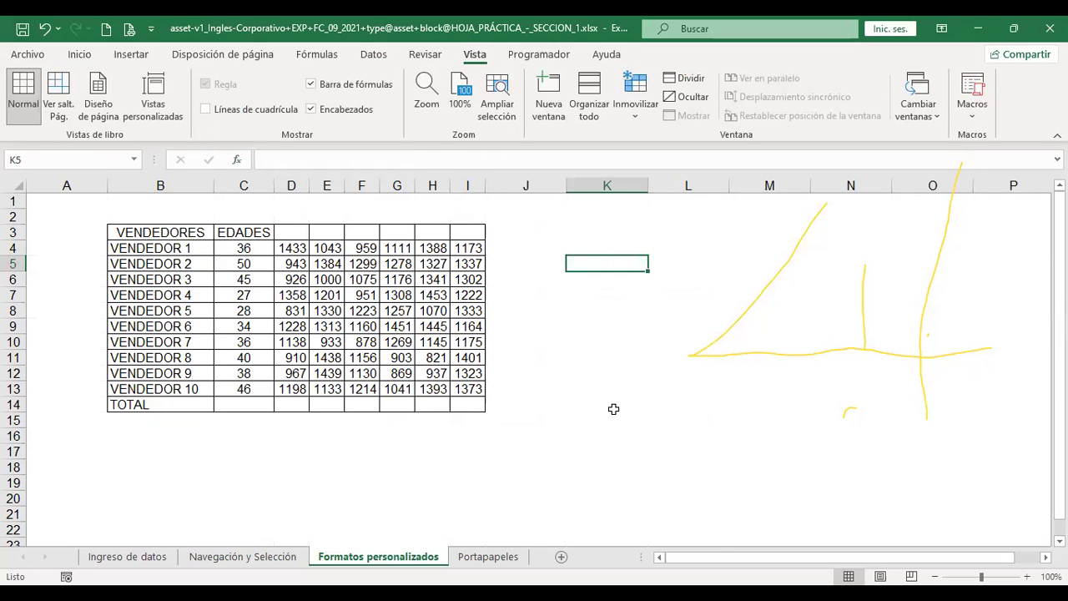
Select B3:I14 and remove all its borders with Sin borde
drag(146, 231, 467, 404)
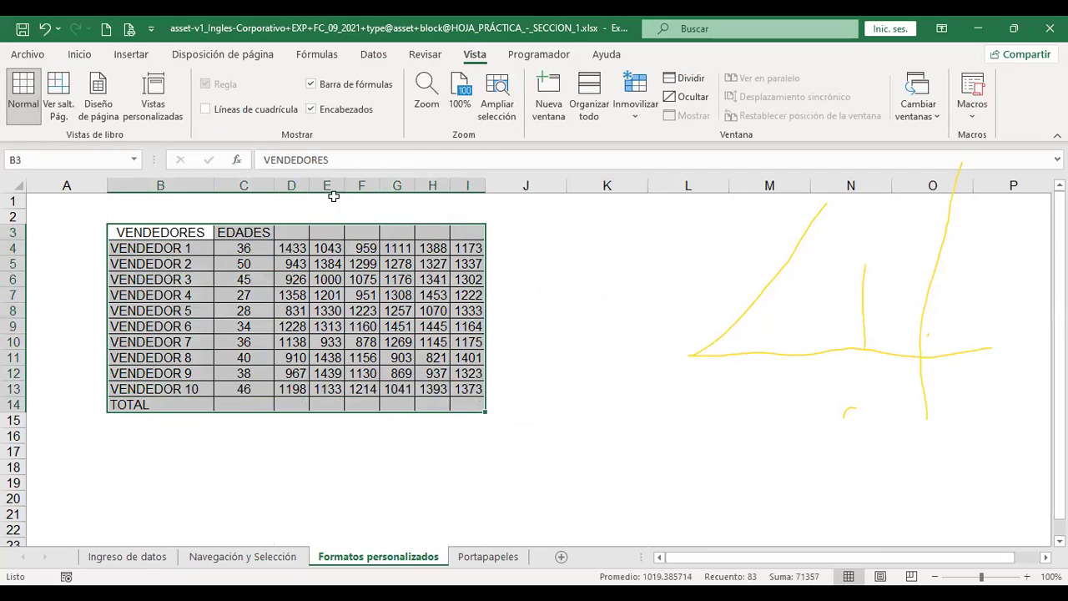
click(79, 56)
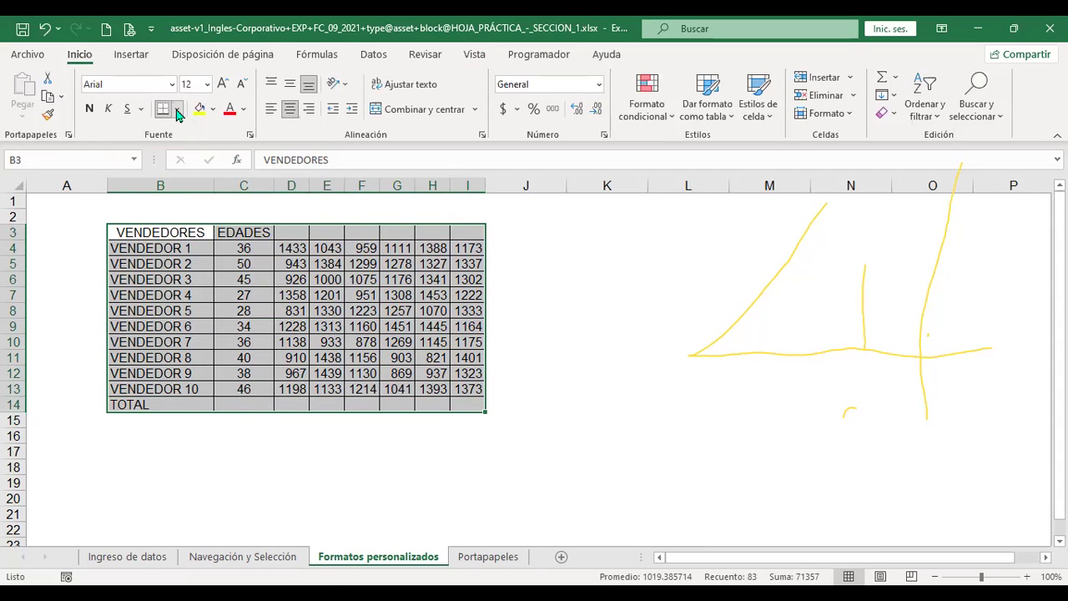
click(177, 109)
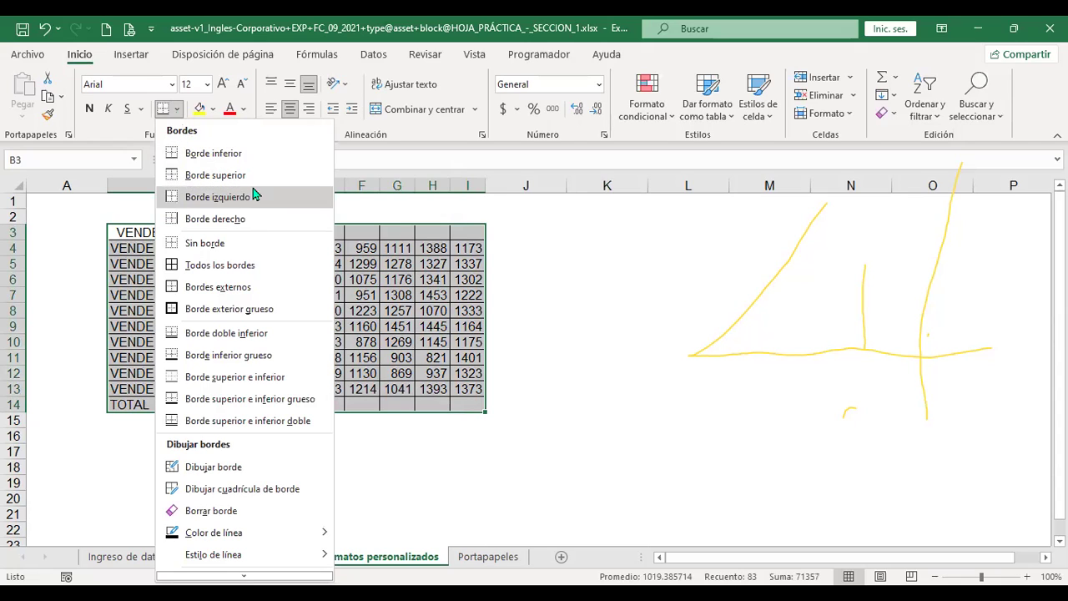
click(492, 310)
click(518, 311)
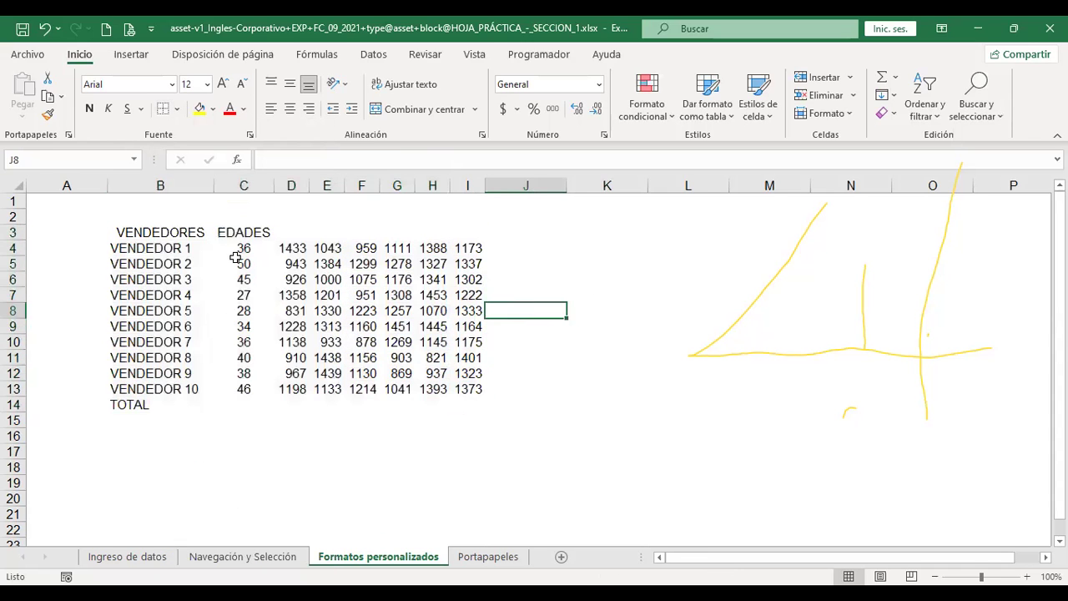
Try all borders and an outside border on B3:I14, then clear its borders again
drag(137, 232, 464, 405)
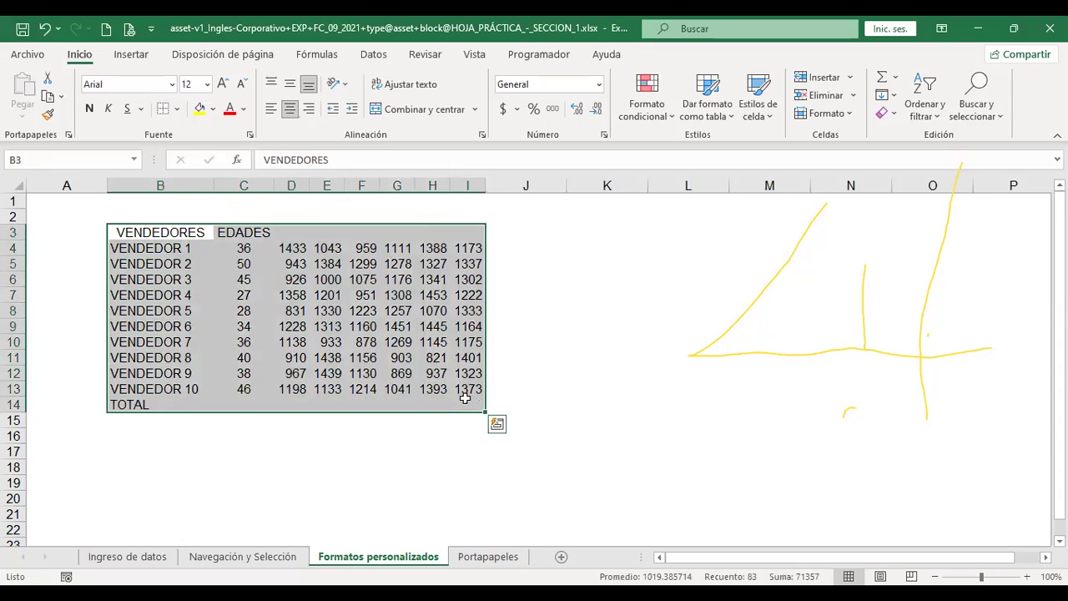
click(176, 109)
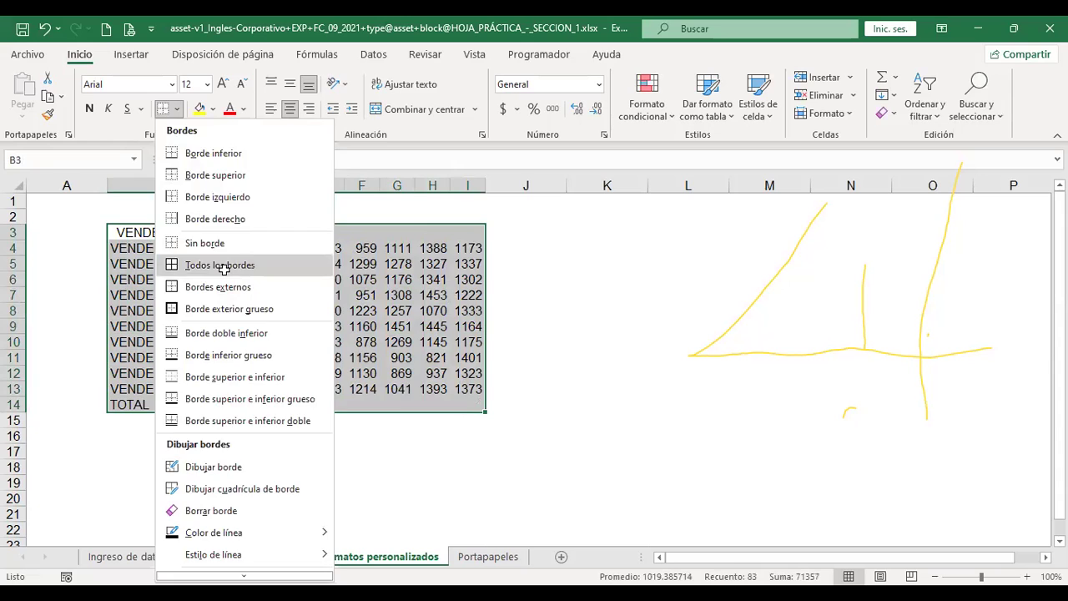
click(222, 267)
click(177, 111)
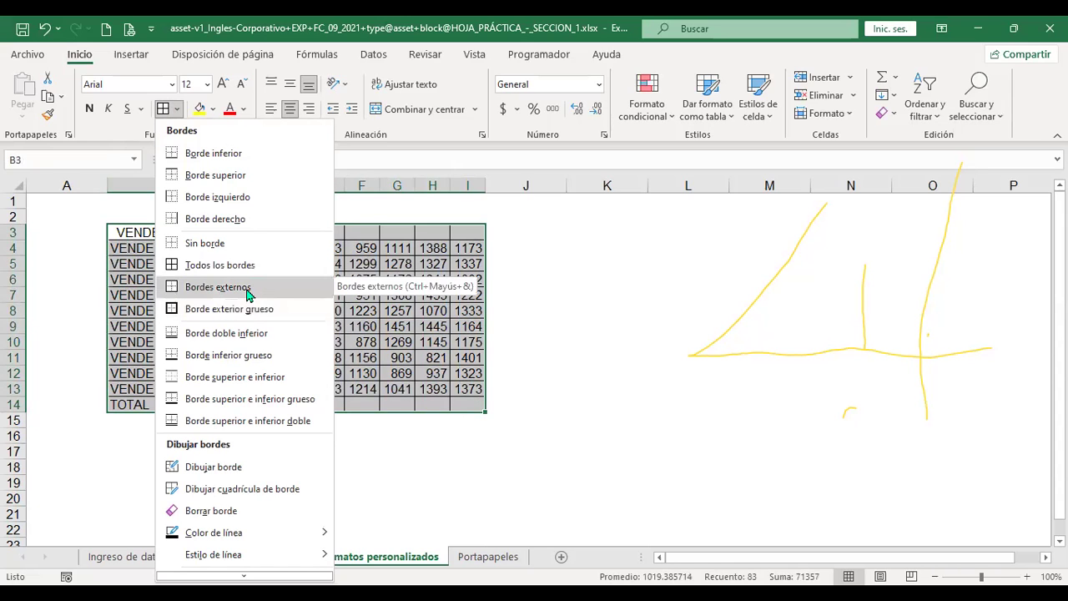
click(247, 289)
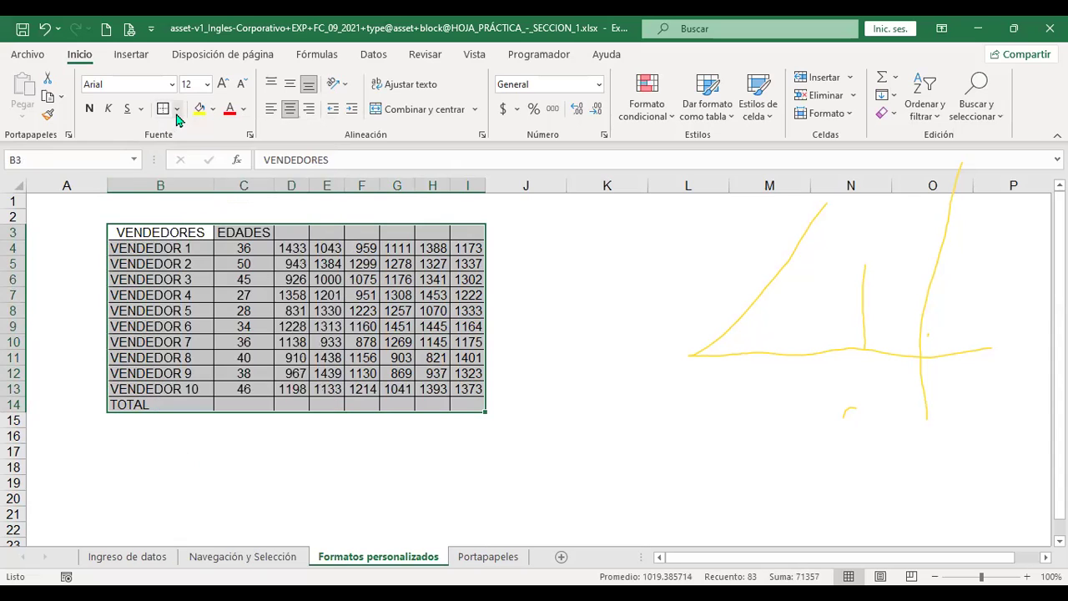
click(177, 109)
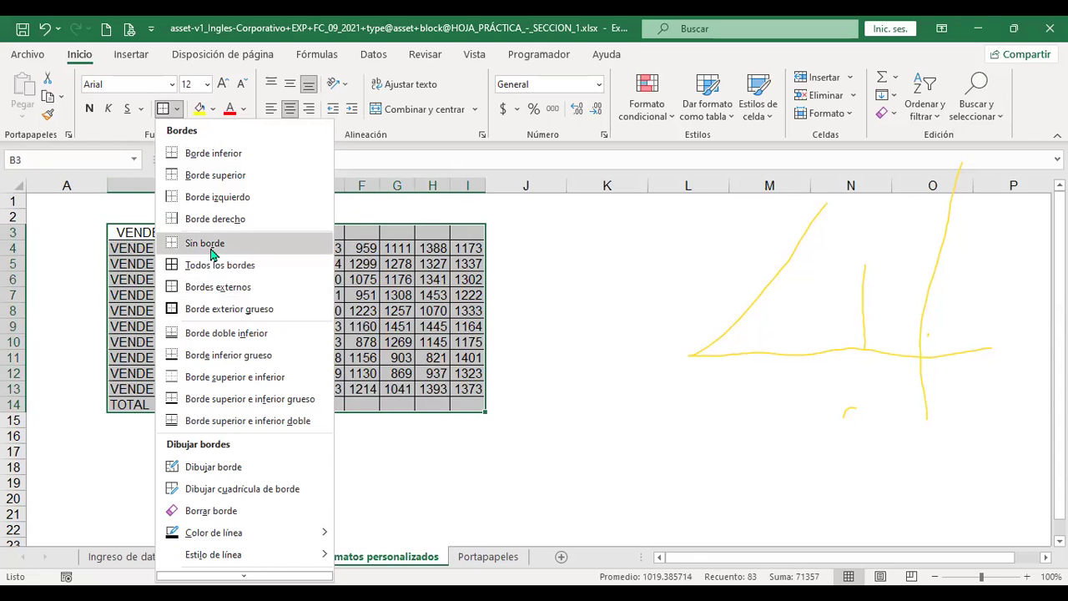
click(212, 253)
click(515, 276)
Reselect B3:I14 and apply only Bordes externos around it
drag(140, 234, 155, 248)
drag(243, 273, 457, 400)
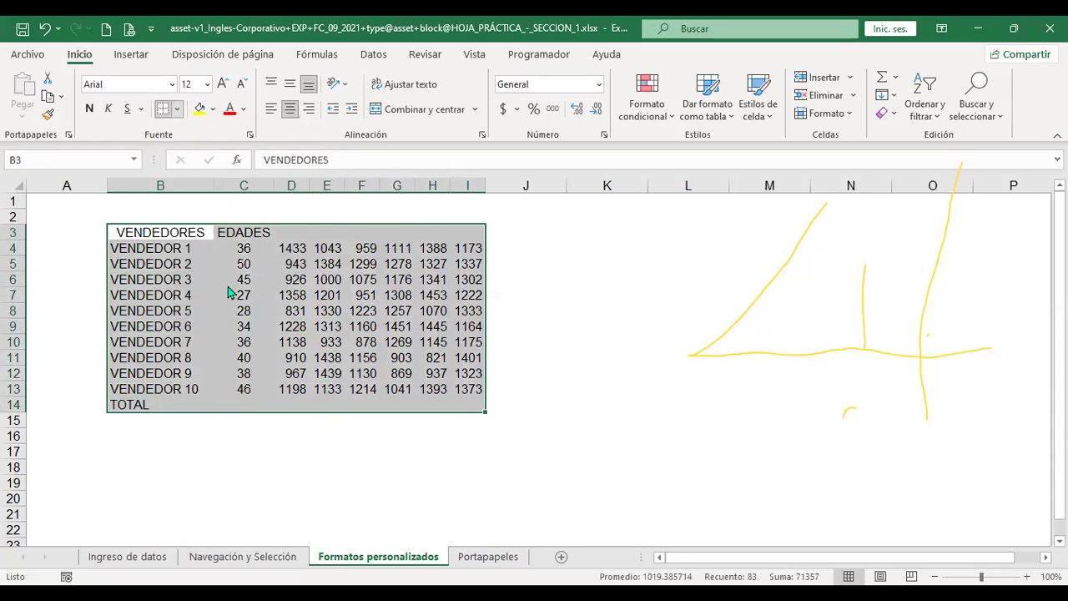
click(231, 291)
click(586, 305)
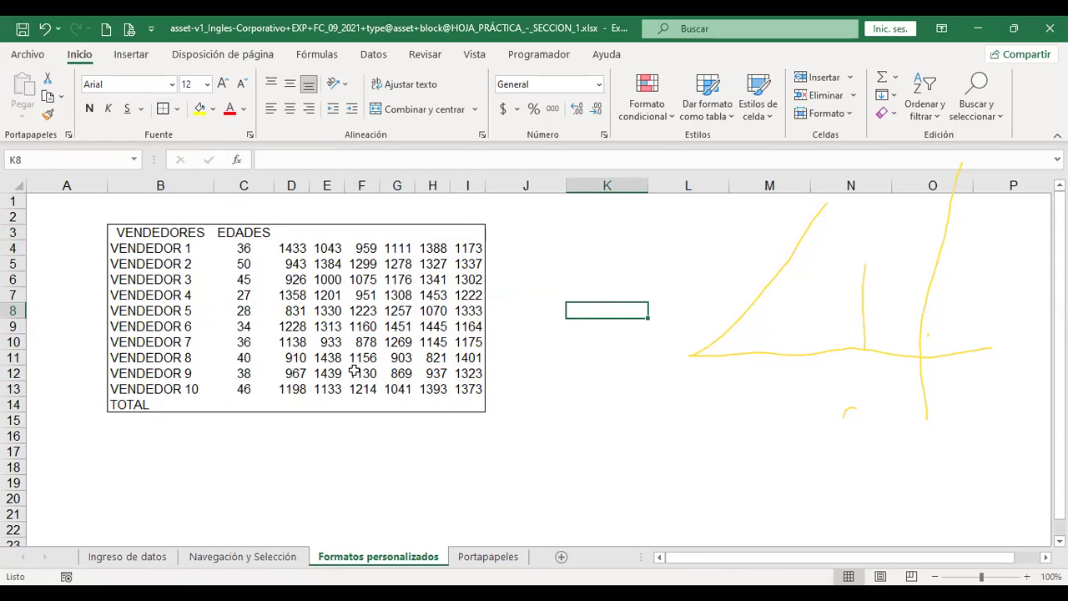
drag(119, 228, 476, 407)
Apply Todos los bordes to every cell of B3:I14
click(177, 110)
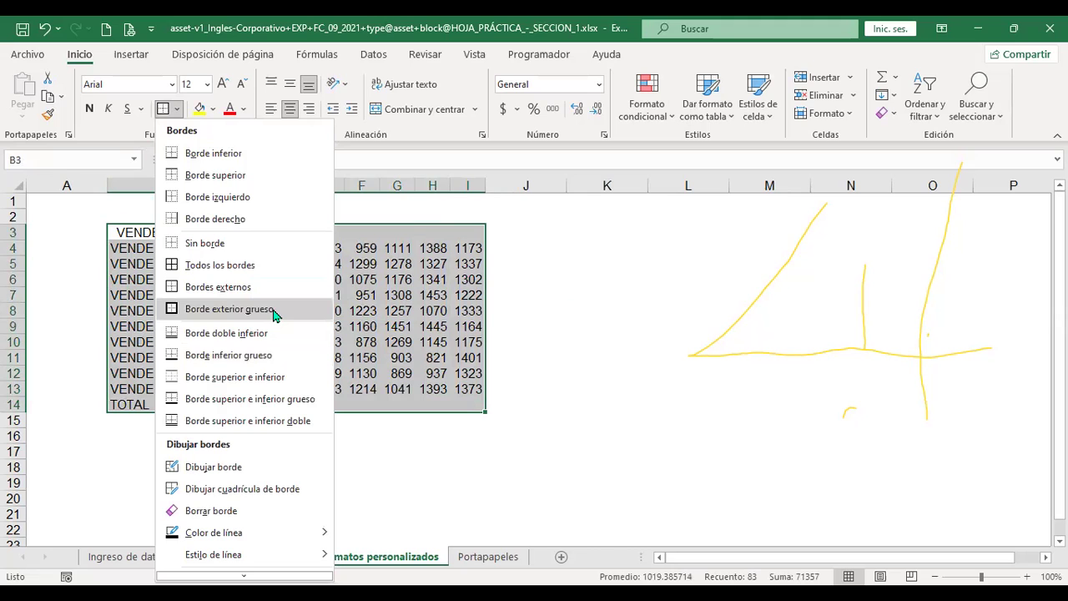
click(264, 267)
click(263, 262)
key(Left)
key(Up)
key(Up)
Frame B3:I14 with Borde exterior grueso and add a thick bottom border
drag(263, 262, 475, 404)
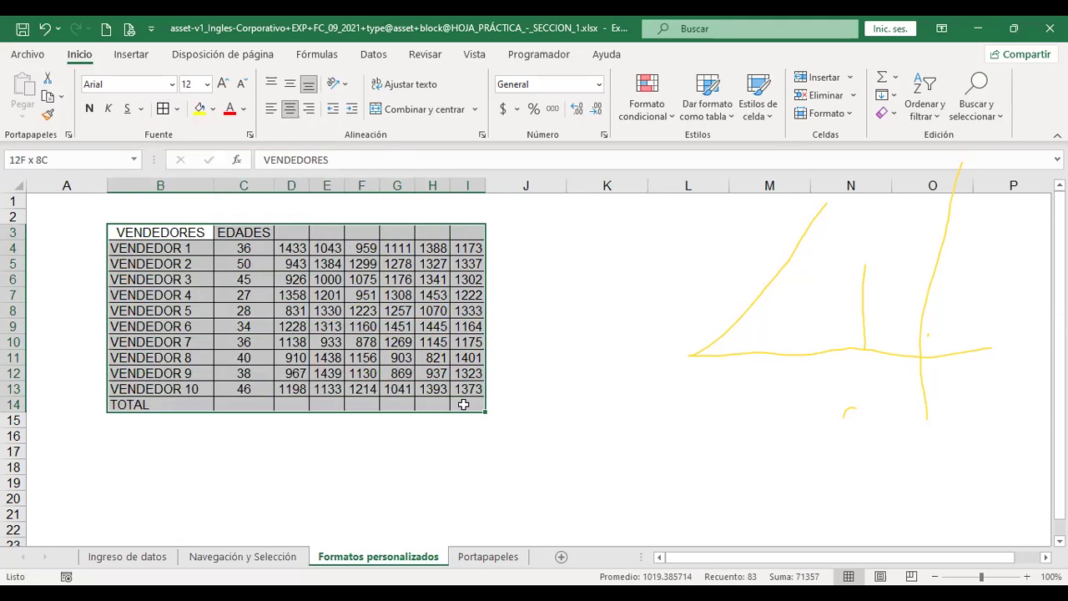
click(176, 109)
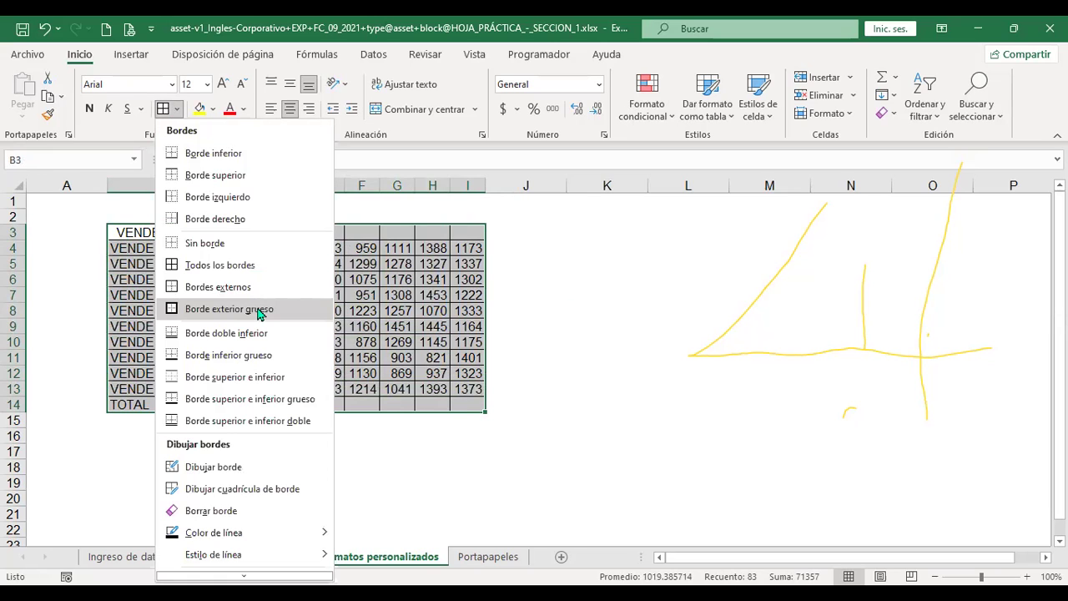
click(259, 309)
click(606, 309)
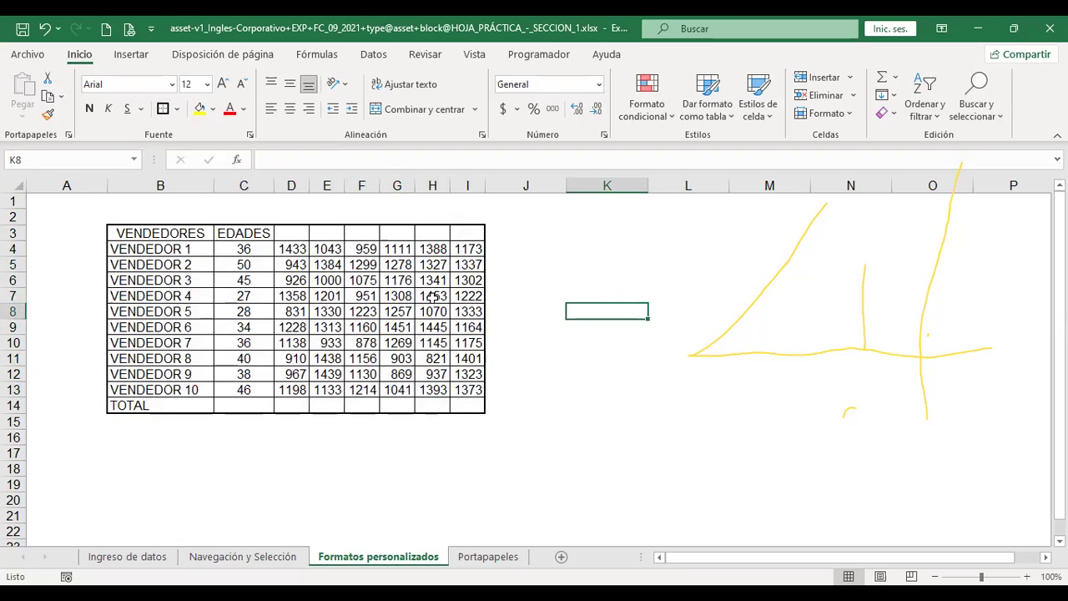
drag(126, 232, 468, 408)
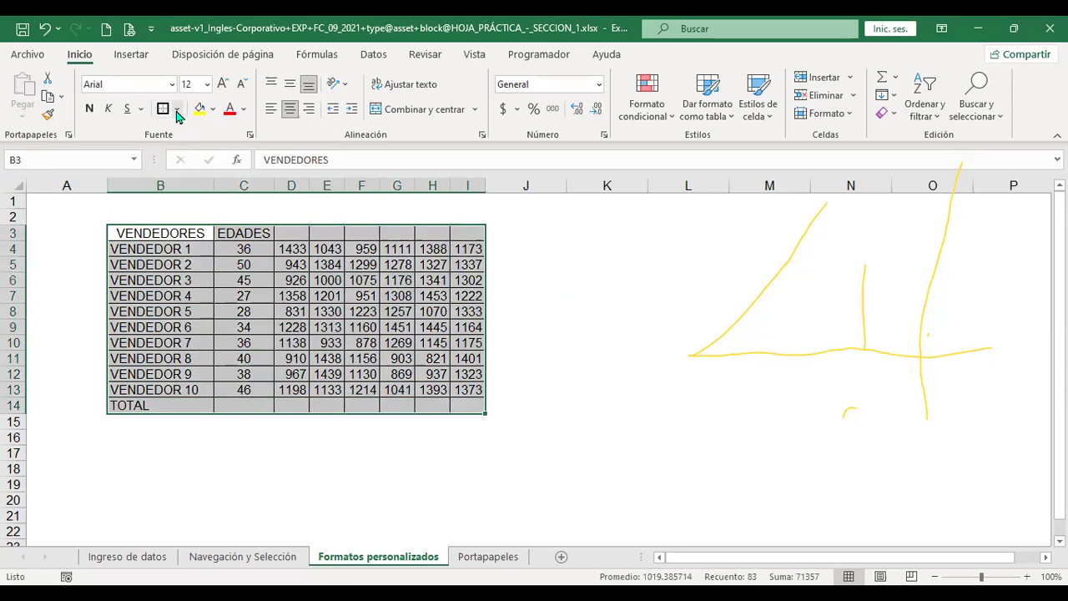
click(177, 110)
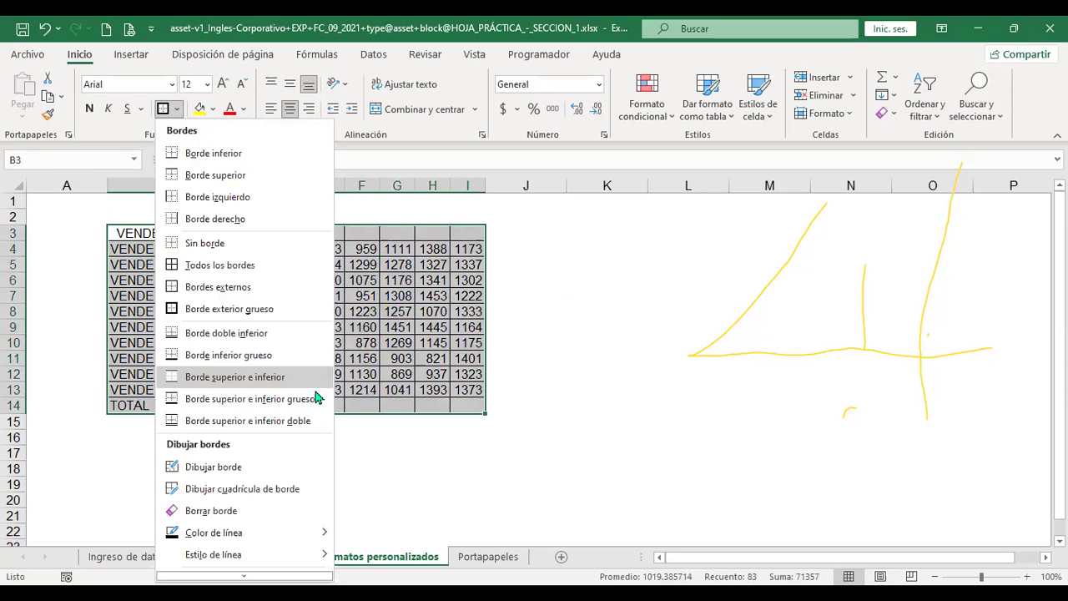
click(282, 333)
click(551, 389)
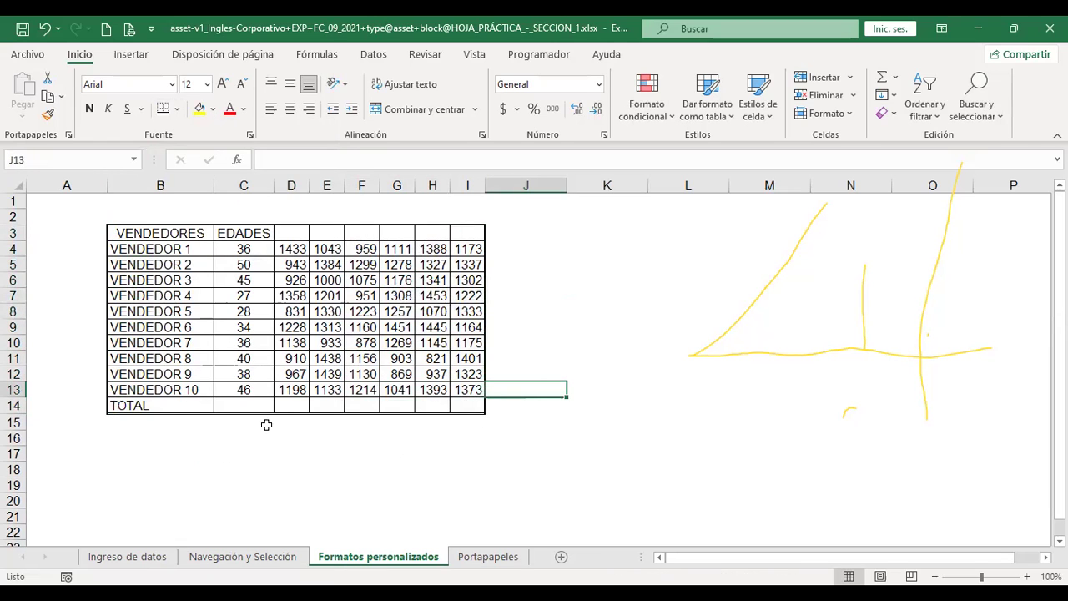
Select B3:I14 and choose red under Bordes > Color de línea
drag(127, 237, 459, 403)
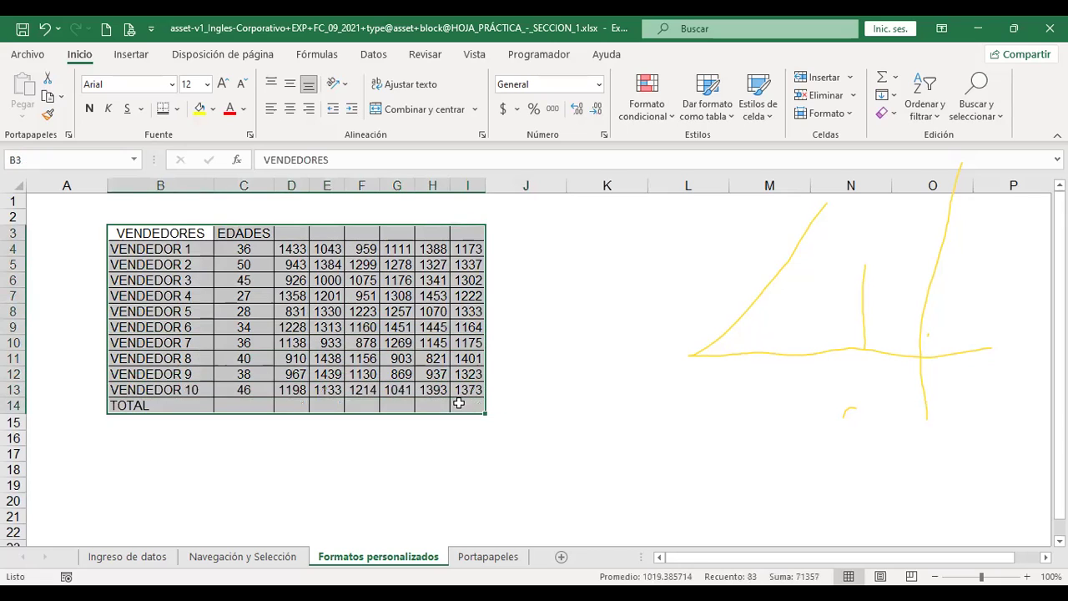
click(177, 109)
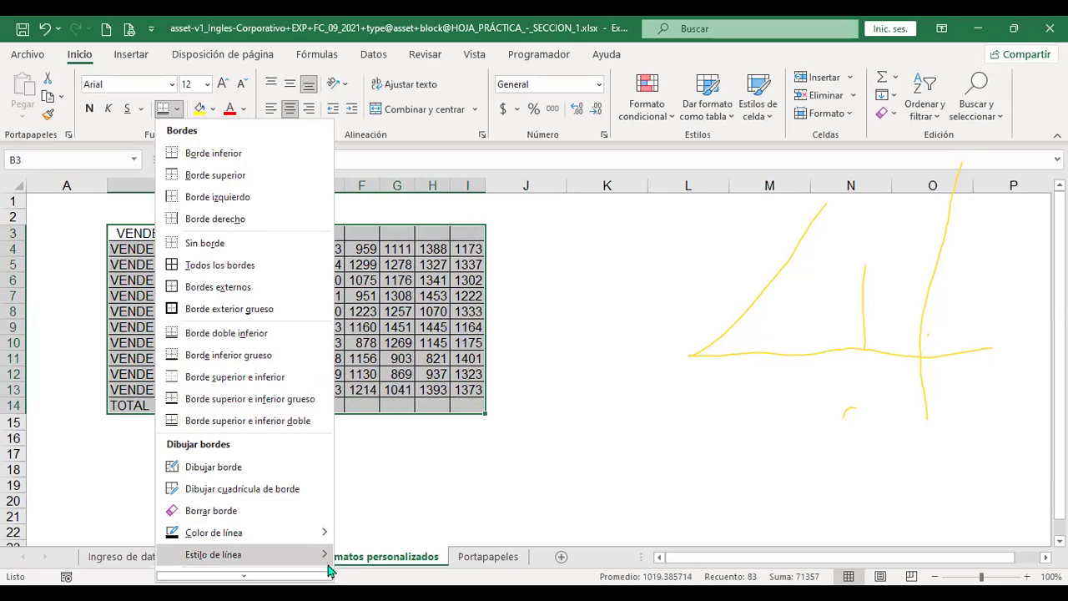
mouse_move(326, 539)
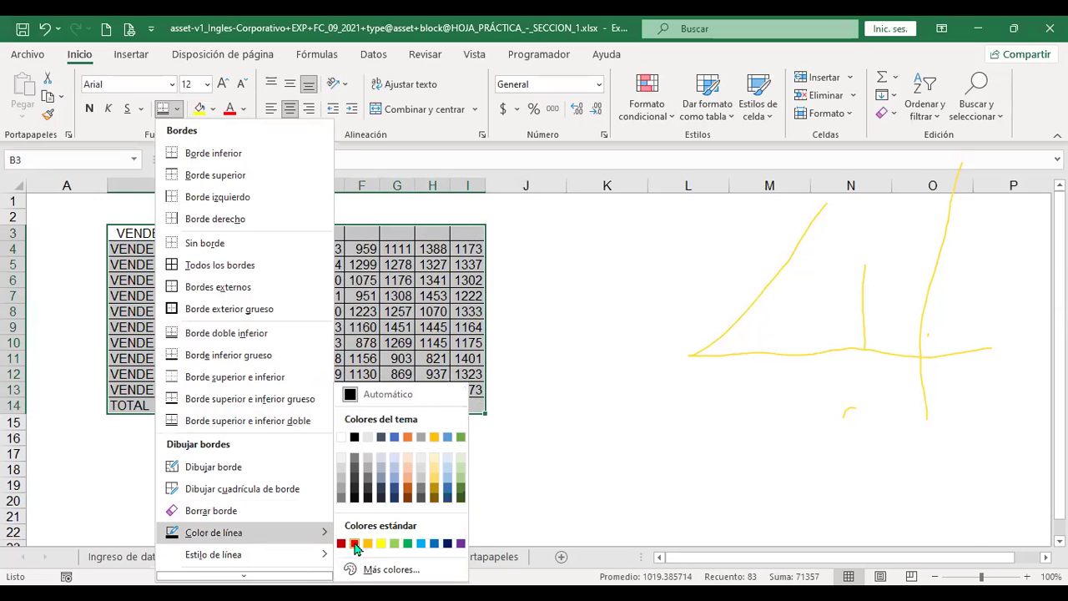
click(354, 544)
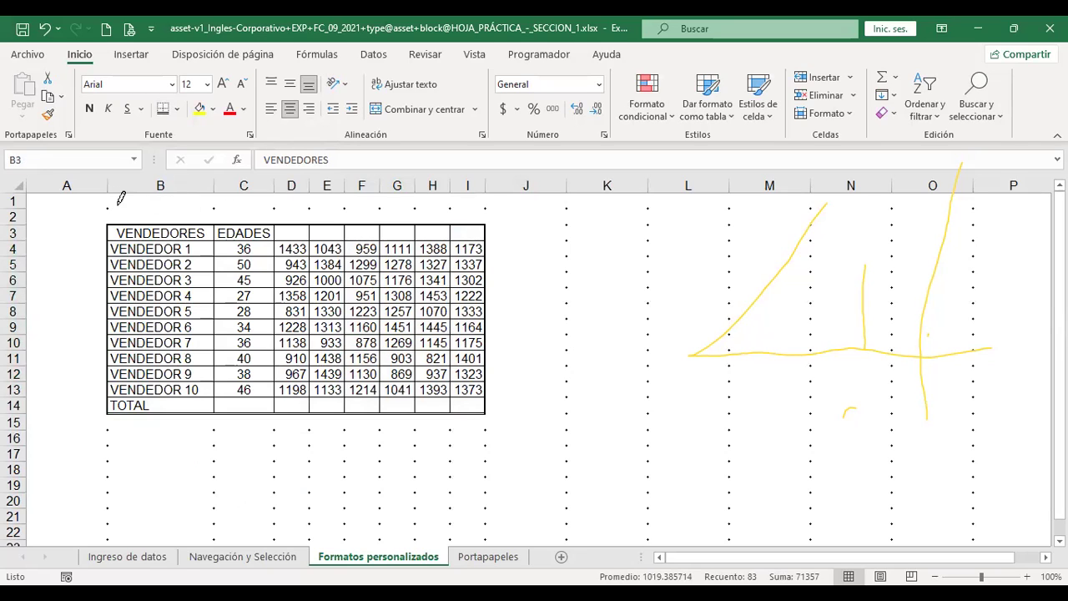
Draw red lines under B1, around J–L, under H17:K17, along column C and around C3:D3
drag(109, 209, 196, 207)
drag(569, 203, 567, 319)
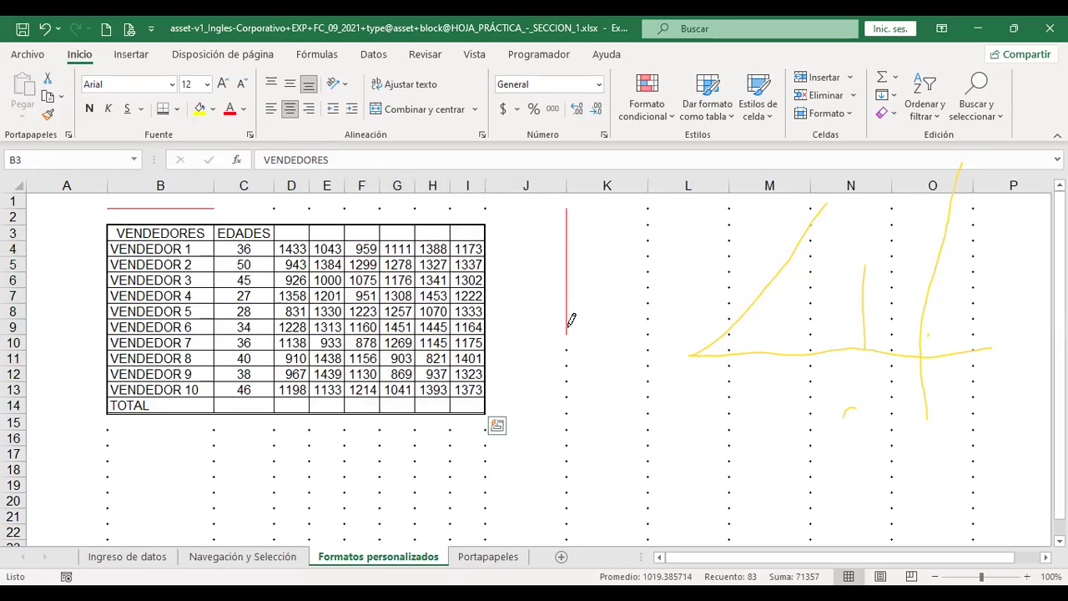
drag(567, 375, 728, 373)
drag(732, 203, 726, 360)
drag(416, 457, 617, 455)
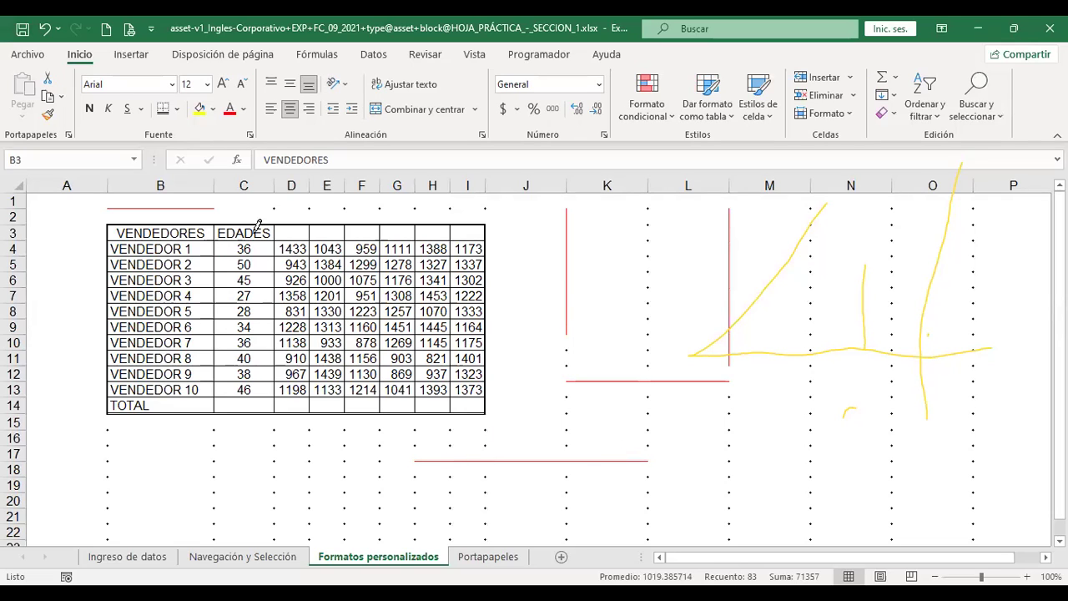
drag(217, 221, 216, 401)
drag(224, 217, 311, 218)
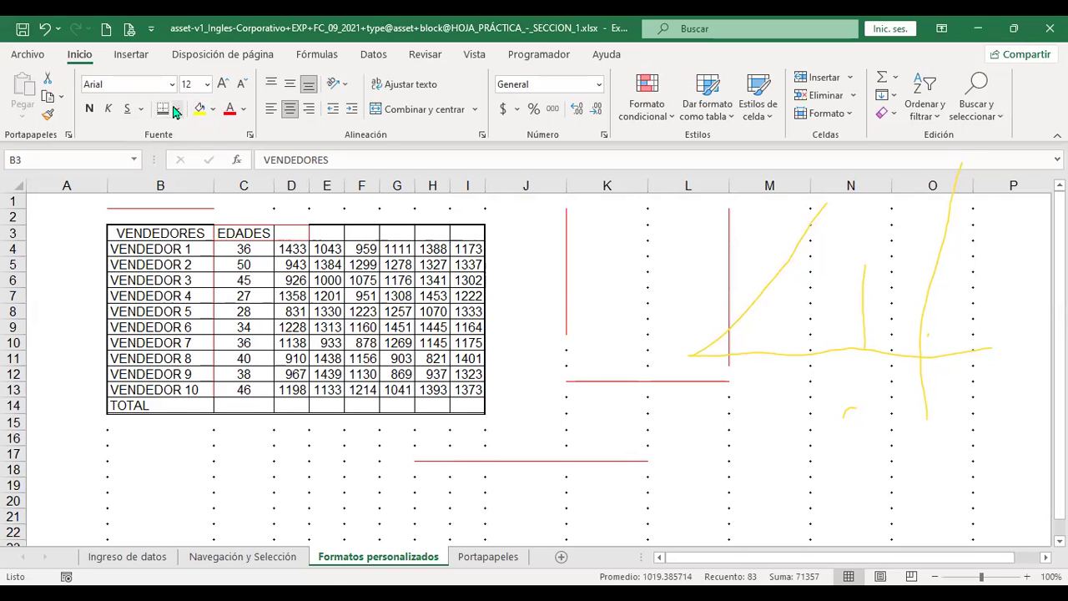
Pick a dashed line style and draw red dashed borders along the table's left and bottom edges
click(176, 110)
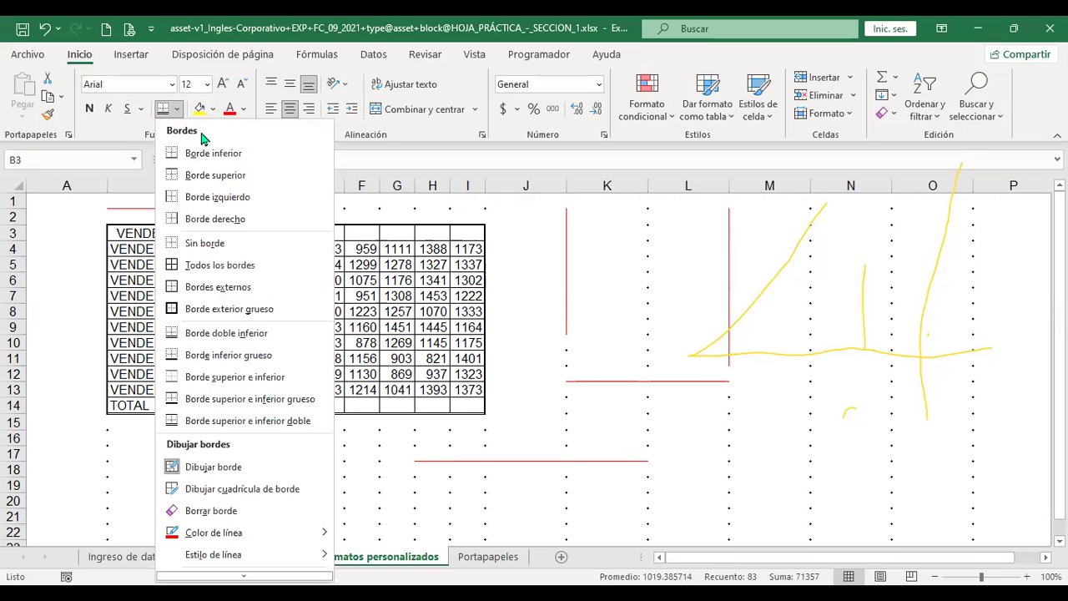
click(325, 557)
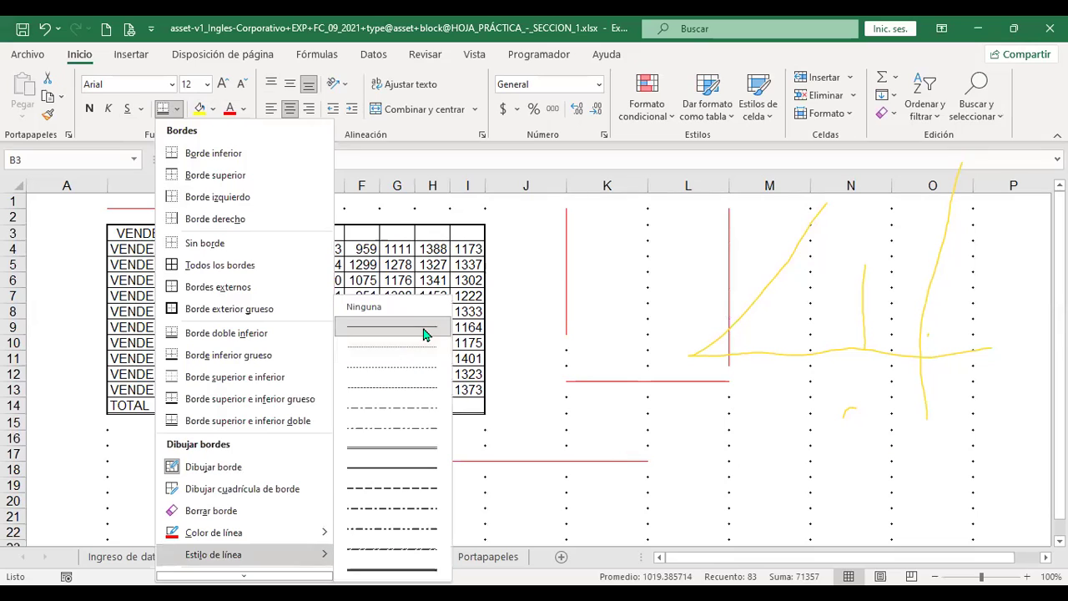
scroll(421, 451, down, 1)
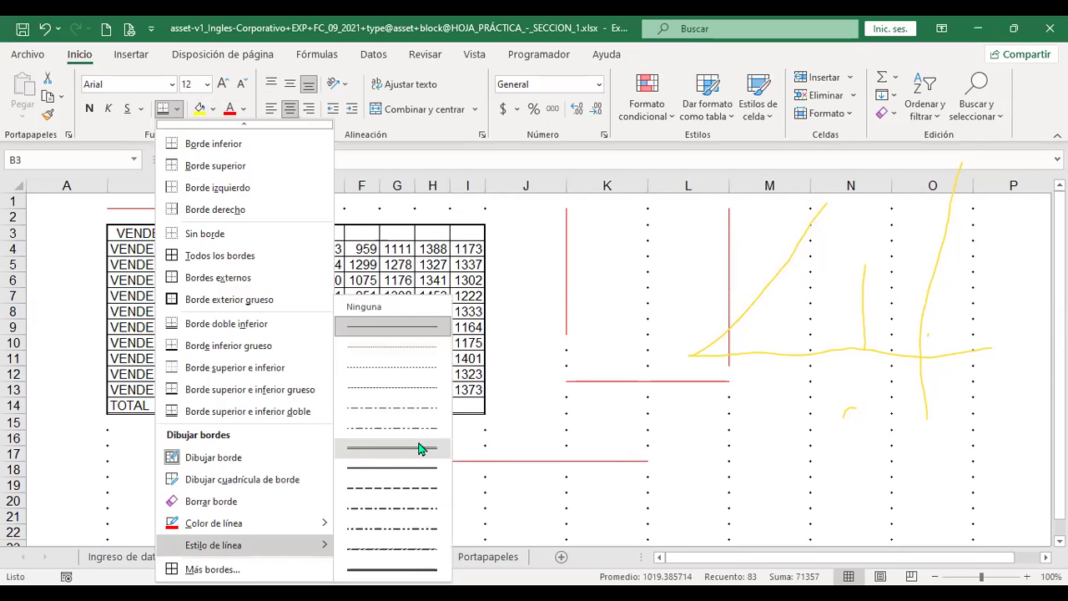
click(411, 552)
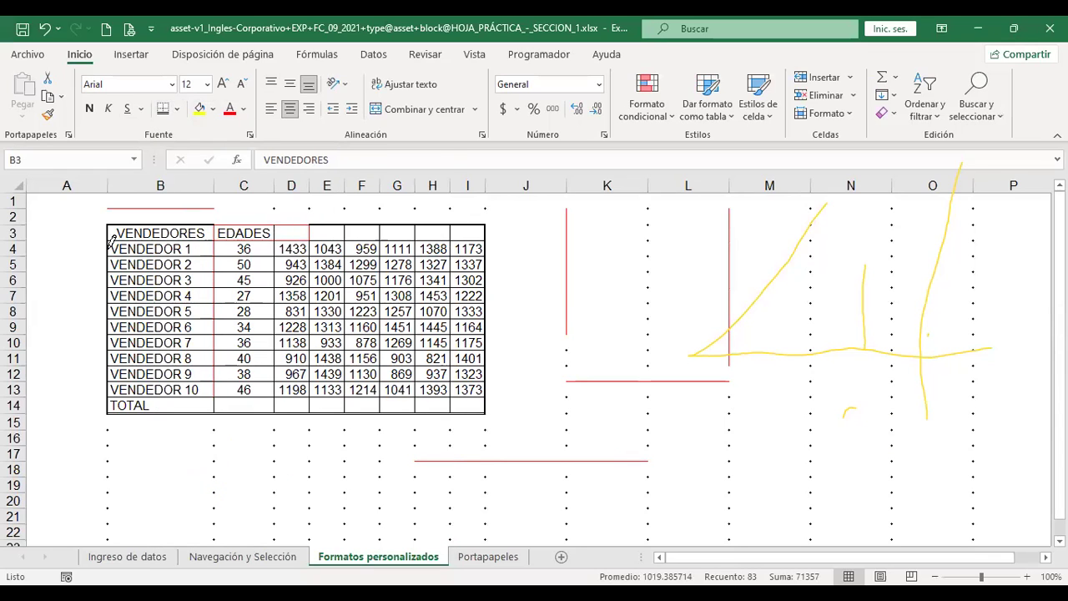
mouse_move(109, 239)
mouse_down()
mouse_move(108, 424)
mouse_move(159, 406)
mouse_move(479, 408)
mouse_up()
drag(490, 218, 488, 404)
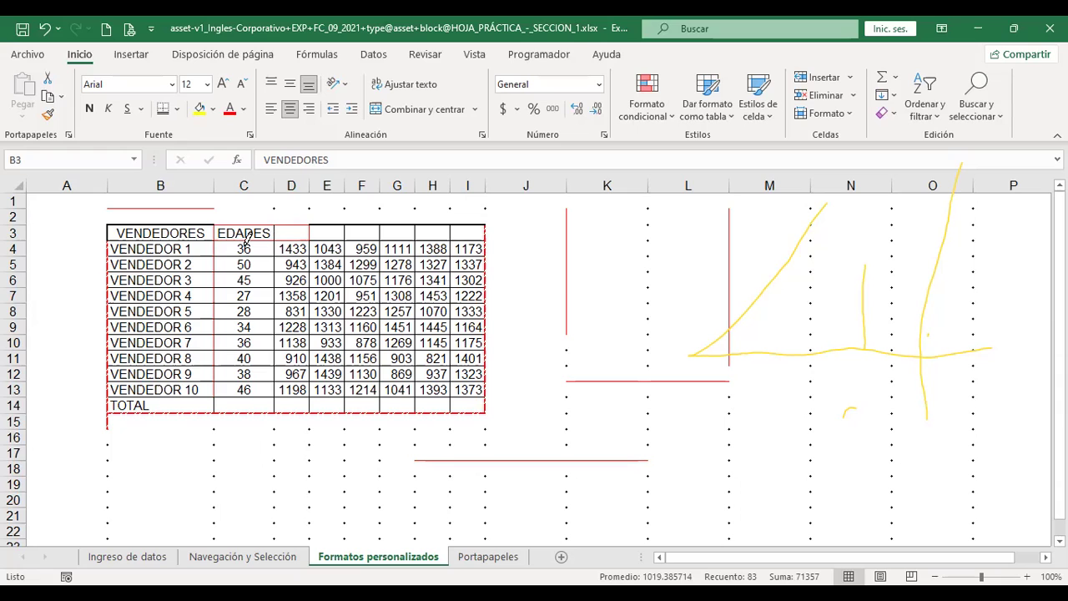
key(Escape)
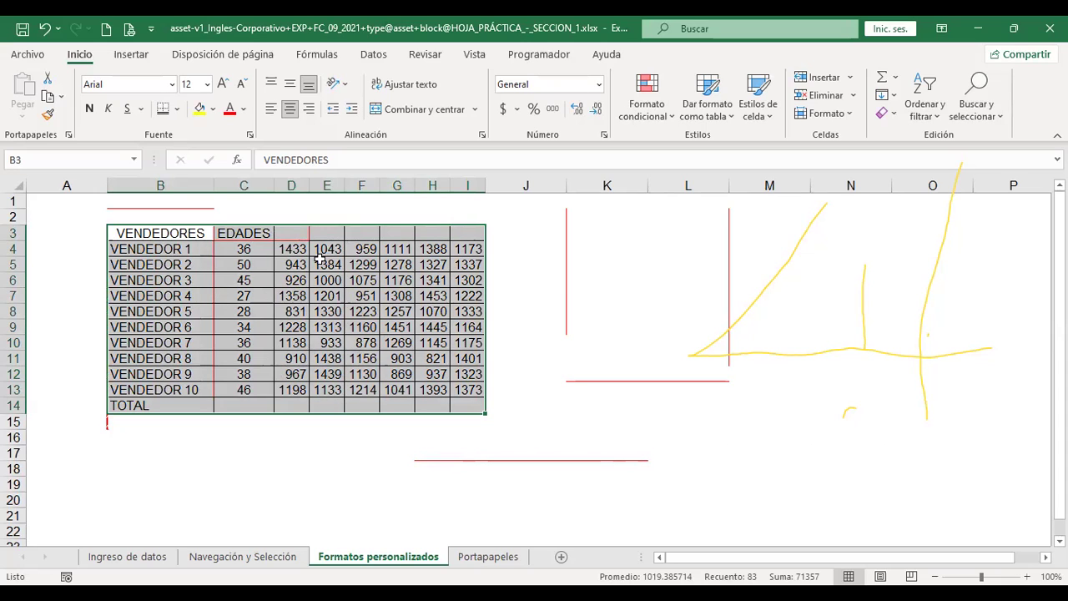
Open Más bordes... to reach the Borde tab of Formato de celdas
click(179, 110)
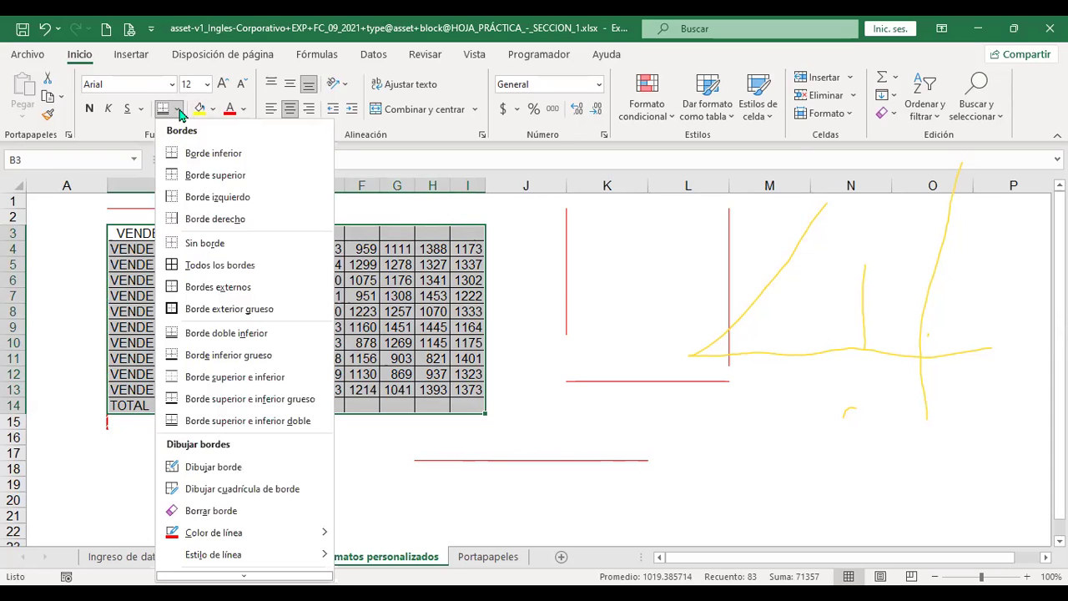
scroll(242, 414, down, 1)
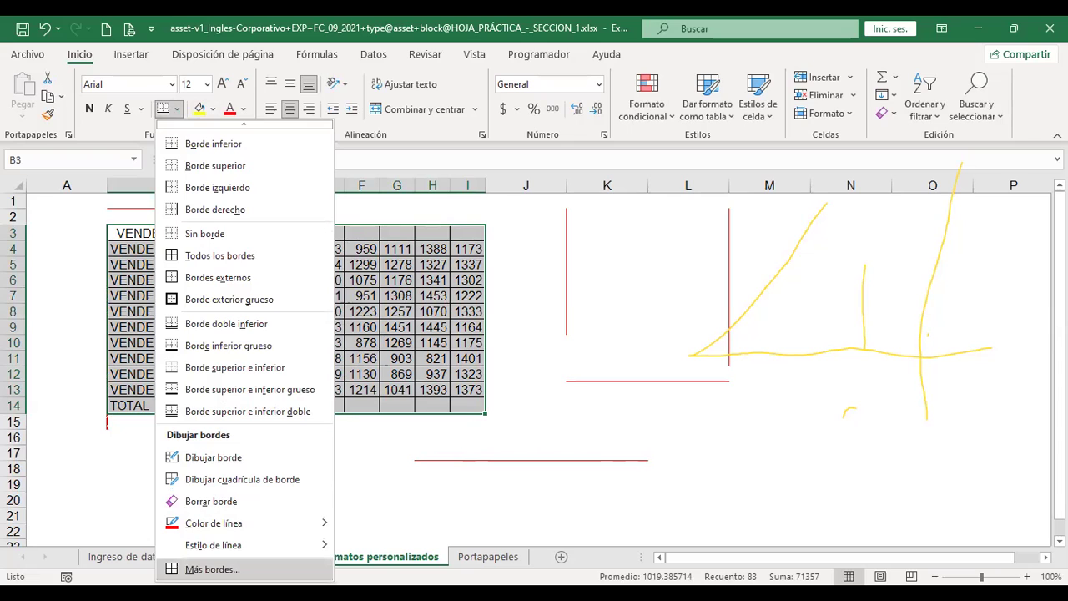
click(566, 172)
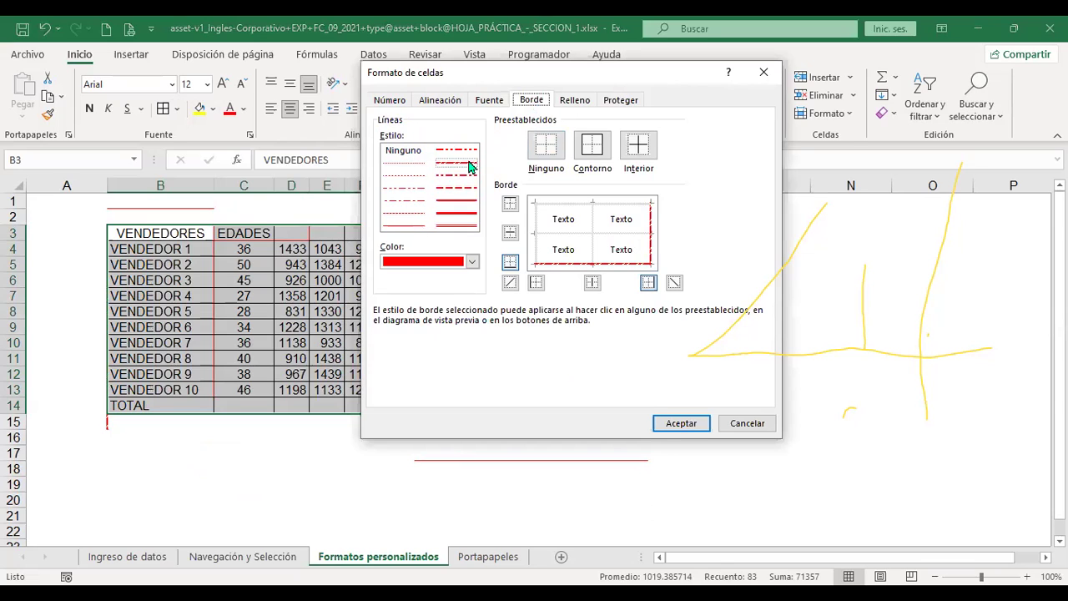
Add blue top and left borders to the vendor table
click(465, 215)
click(472, 262)
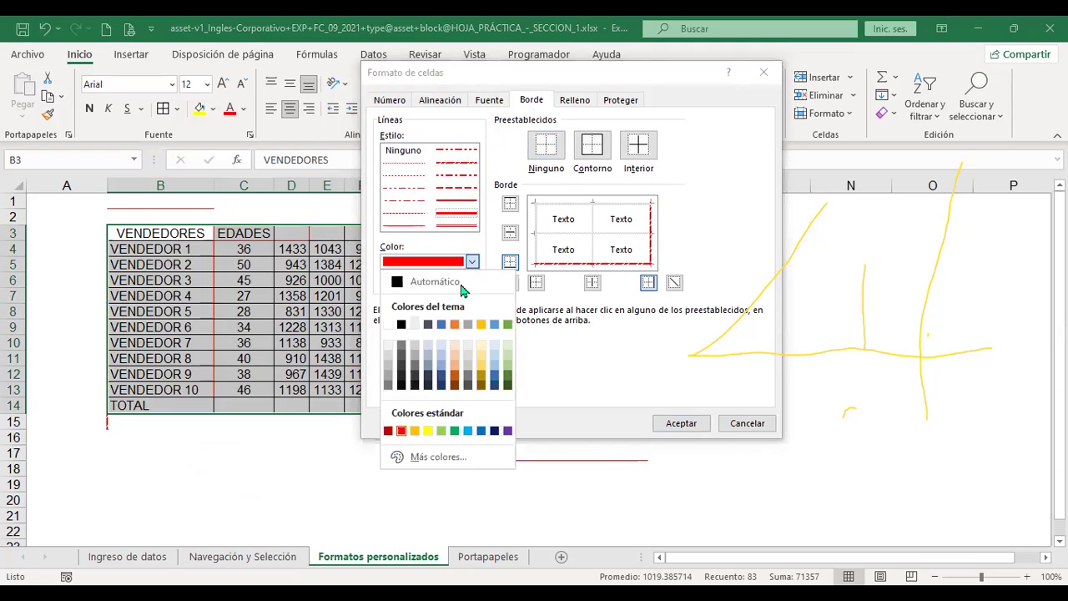
click(442, 325)
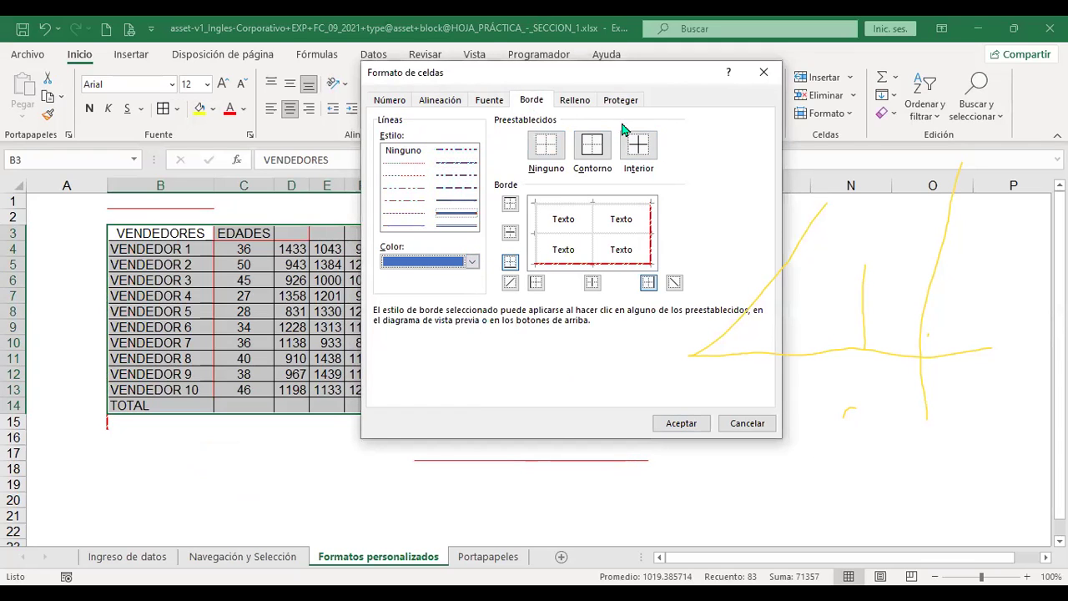
click(464, 215)
click(510, 204)
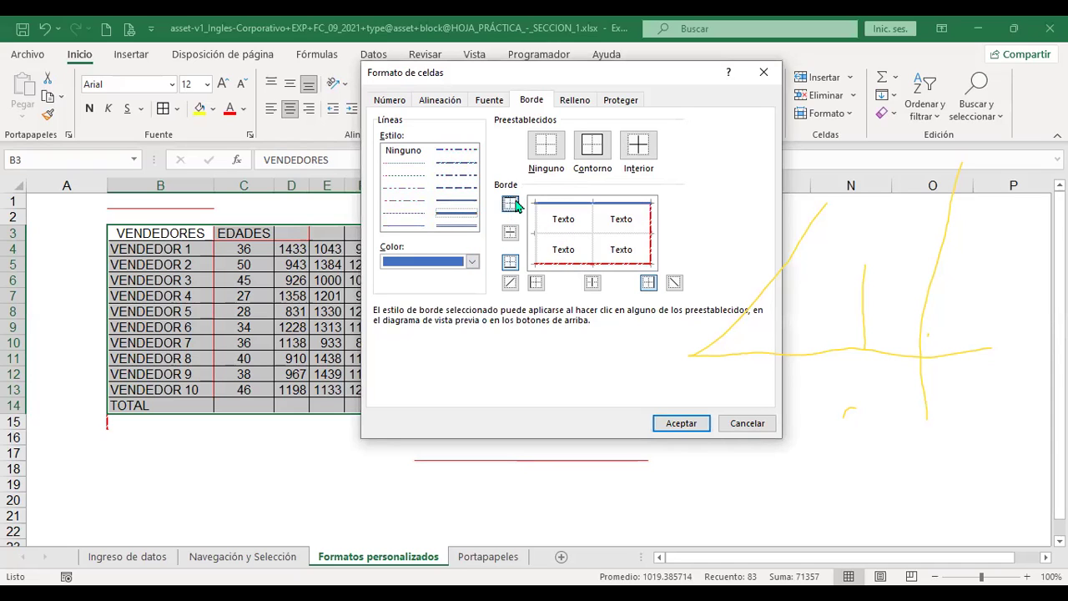
click(536, 284)
Add green double-line inner borders between the cells and apply with Aceptar
click(411, 226)
click(459, 225)
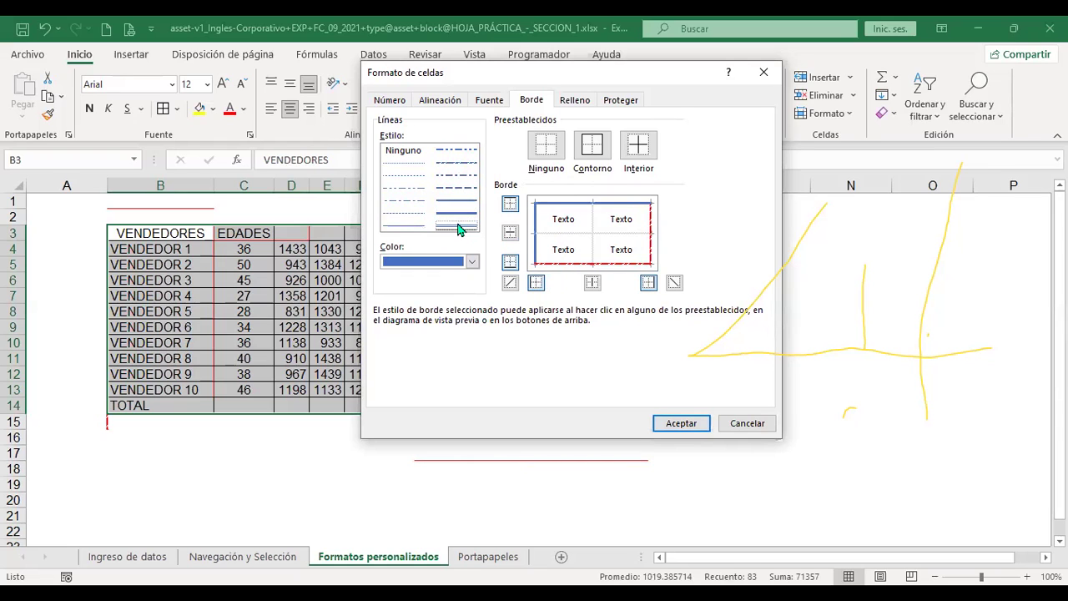
click(472, 263)
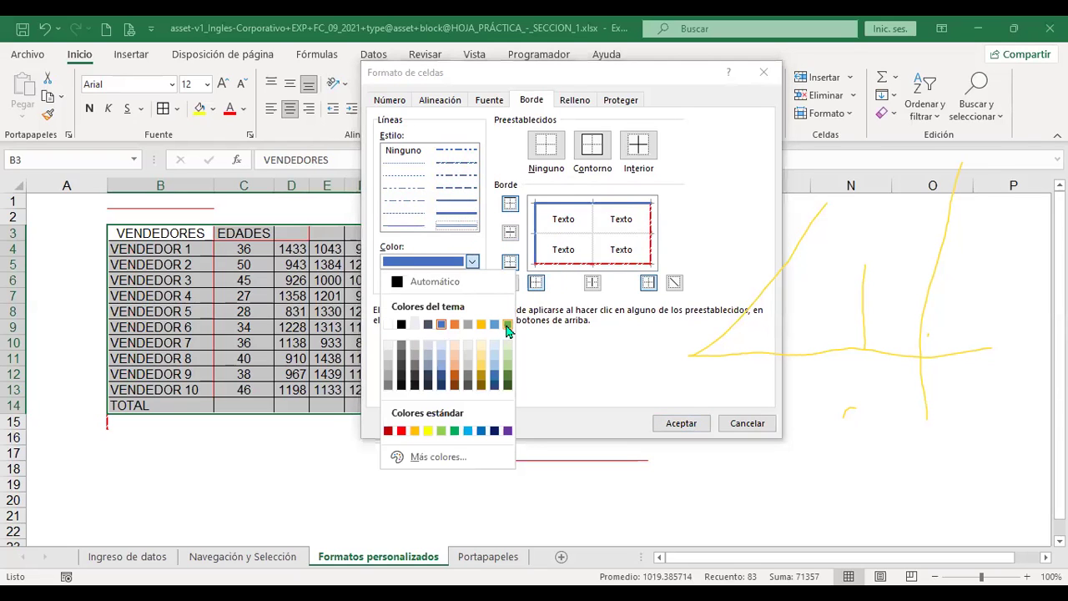
click(508, 325)
click(640, 149)
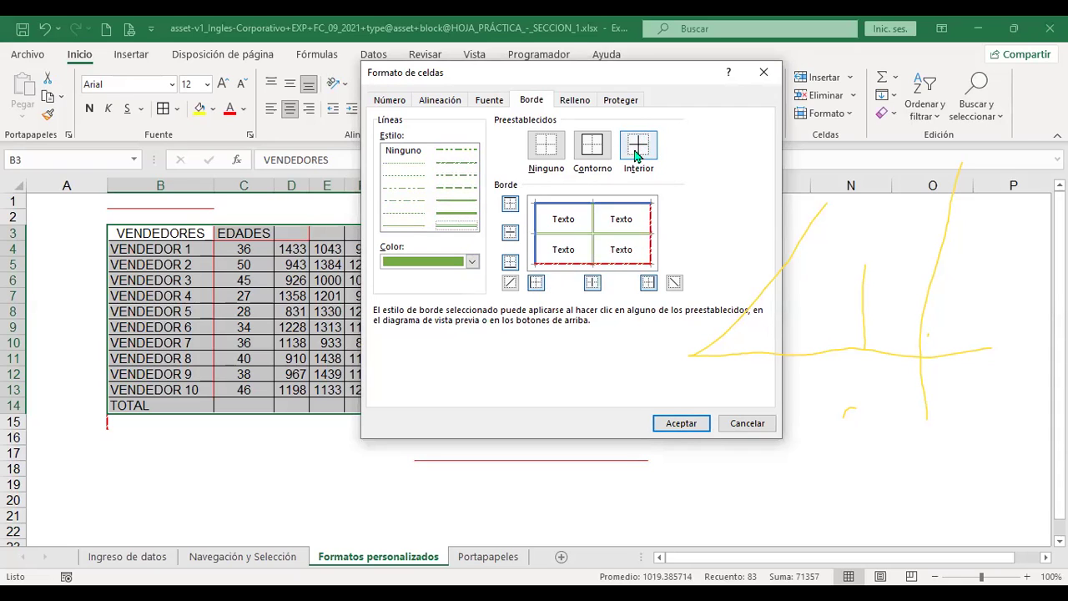
click(682, 424)
click(553, 332)
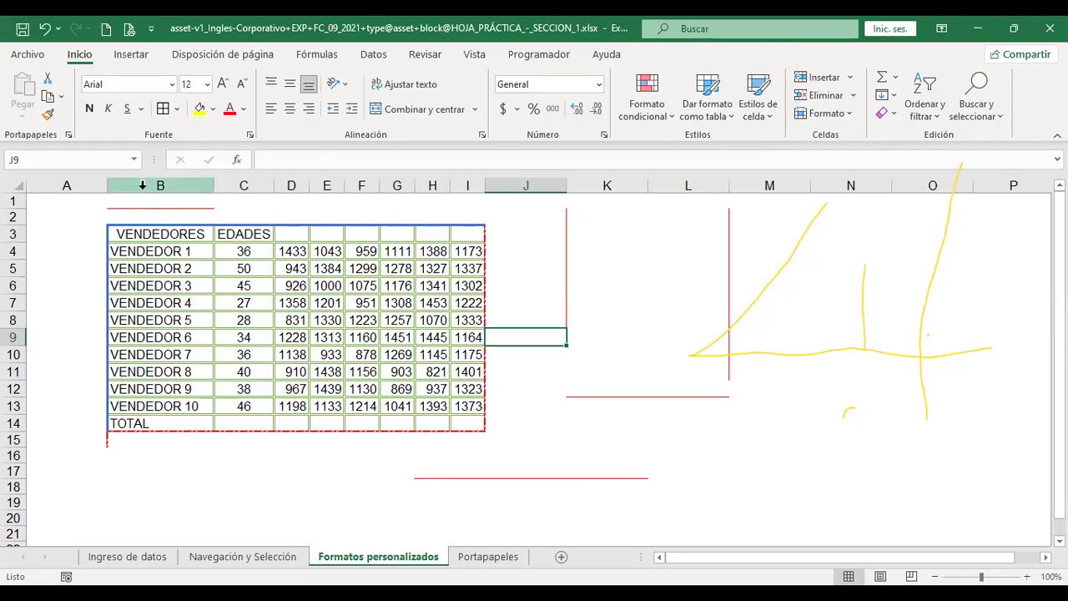
Merge and centre D3:I3 with Combinar y centrar, then enter the header VENTAS
drag(172, 234, 473, 365)
click(241, 233)
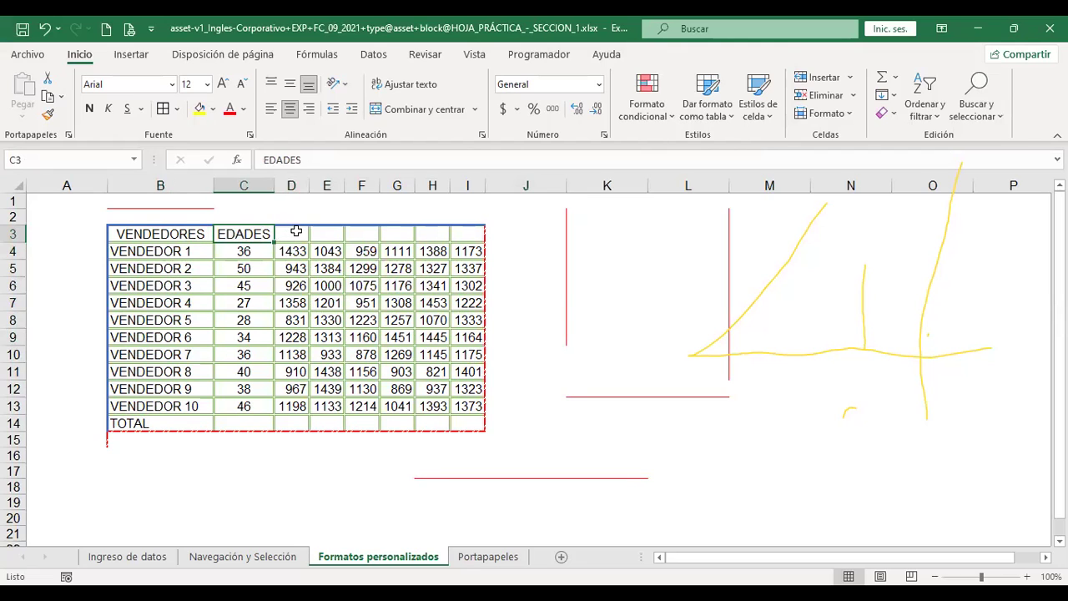
drag(296, 235, 465, 230)
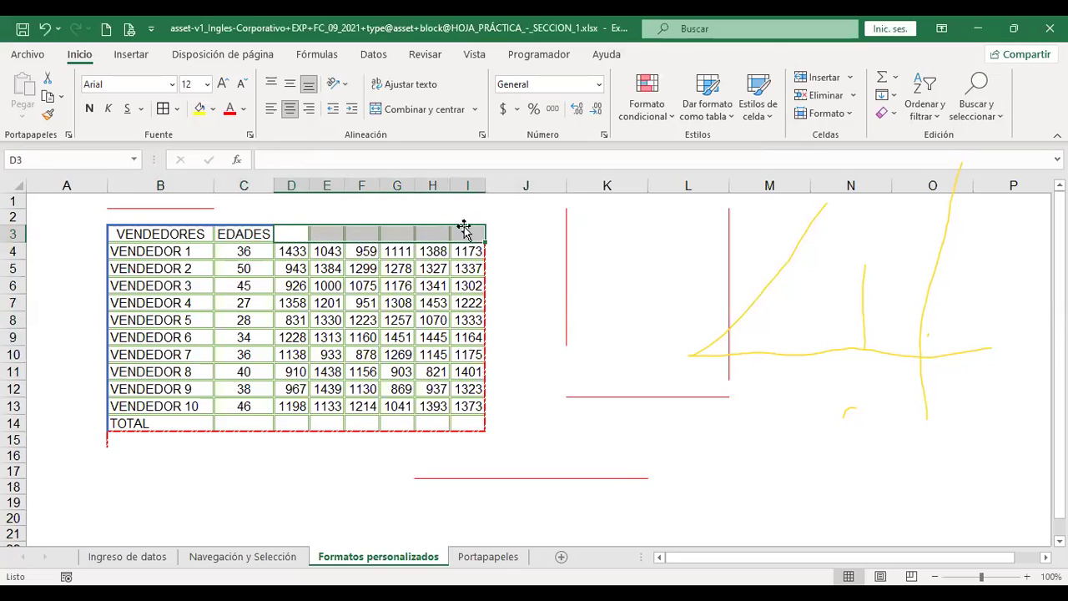
drag(293, 234, 472, 229)
drag(293, 233, 463, 233)
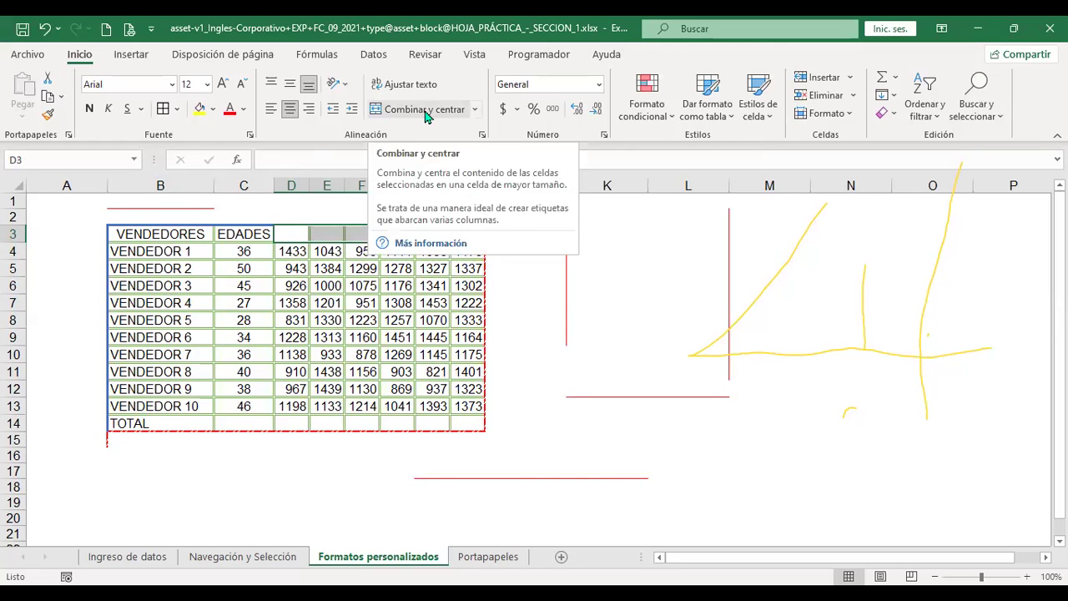
click(426, 112)
text(VENTAS)
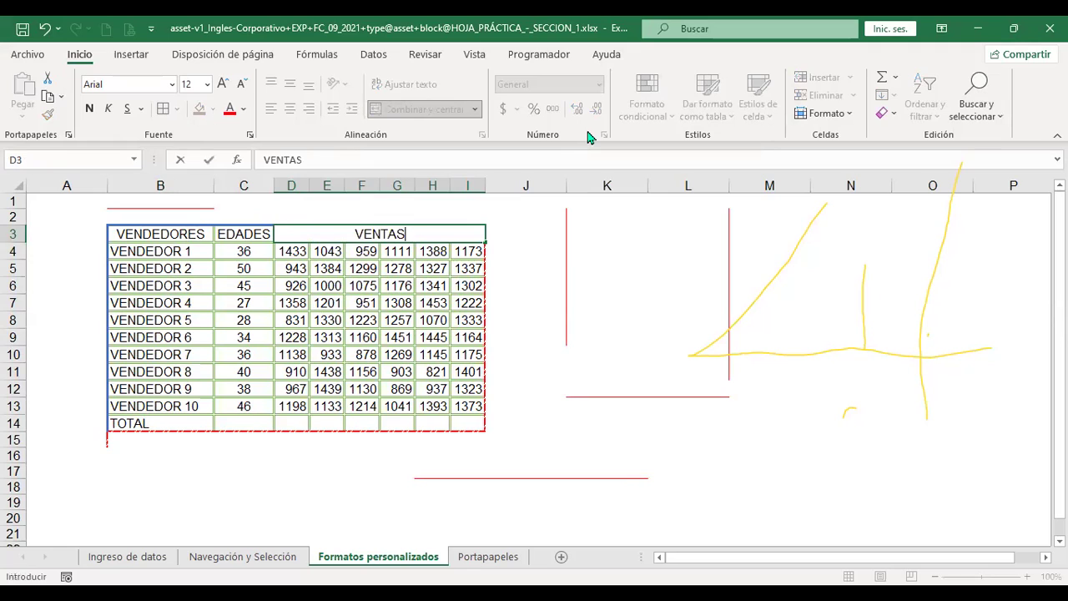
key(Return)
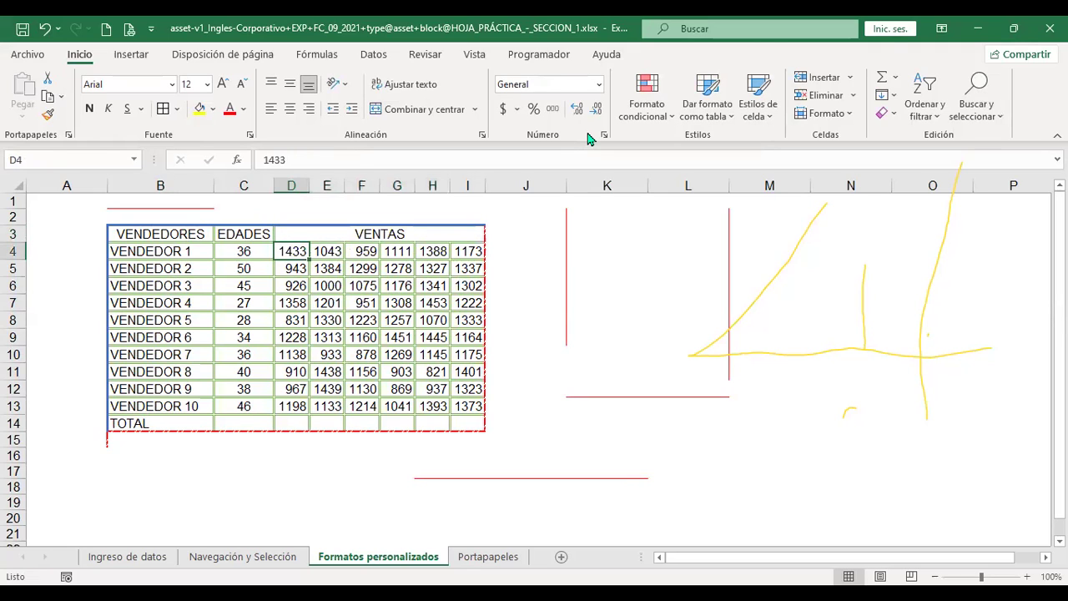